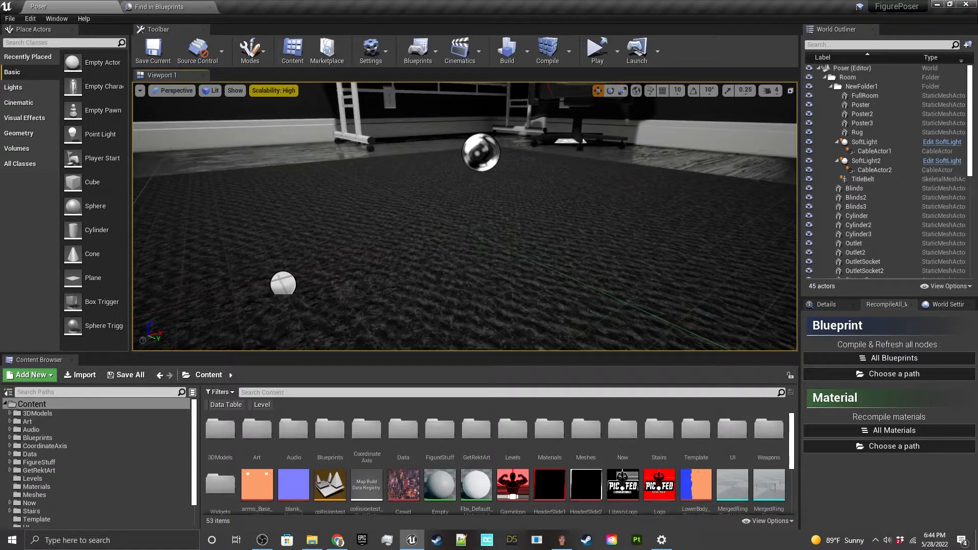
Step: Switch to FaceGen Modeller and examine the existing head model from the front and side
mouse_move(571, 543)
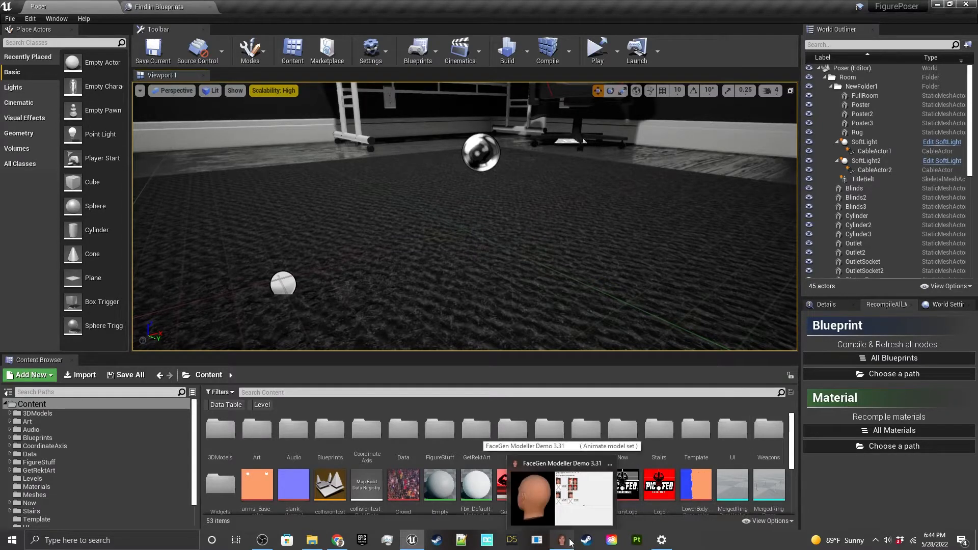
click(570, 543)
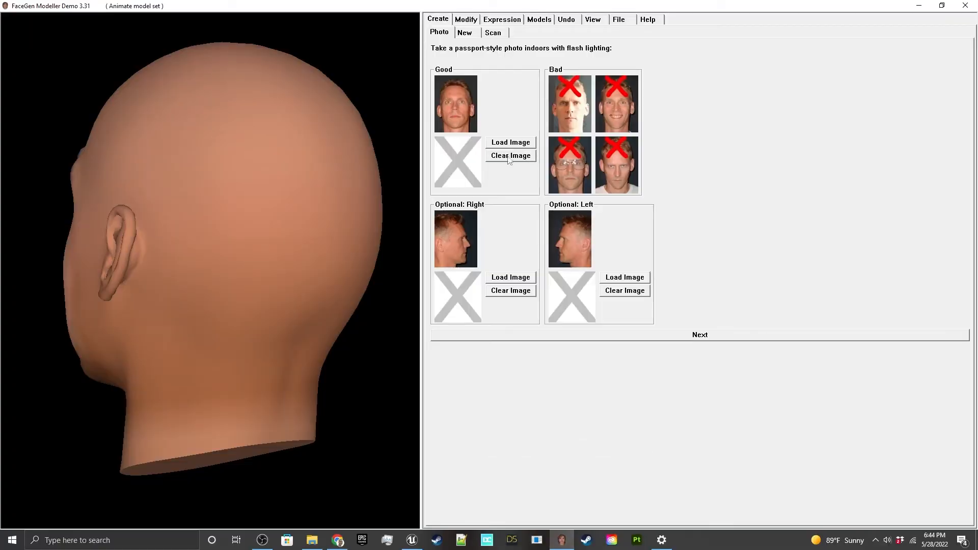
drag(255, 198, 382, 224)
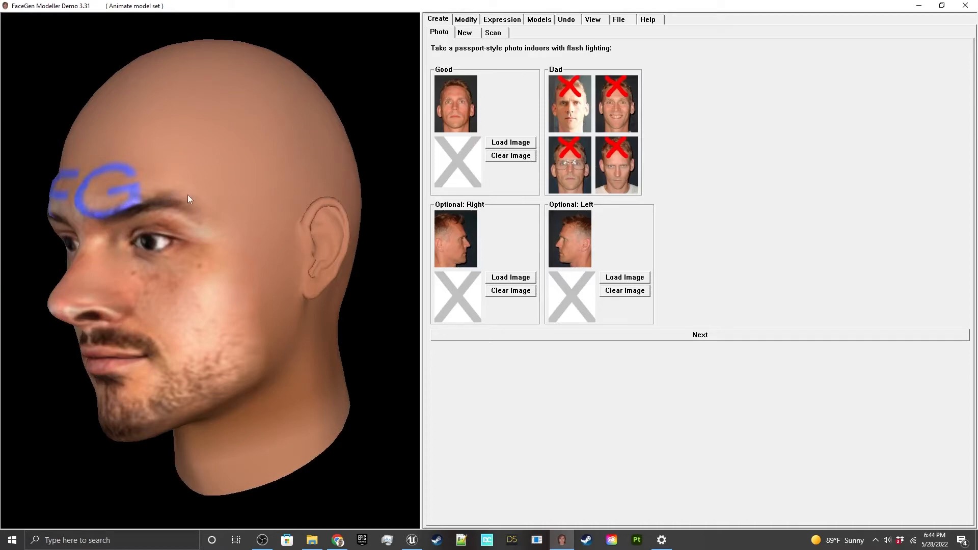
drag(188, 194, 167, 197)
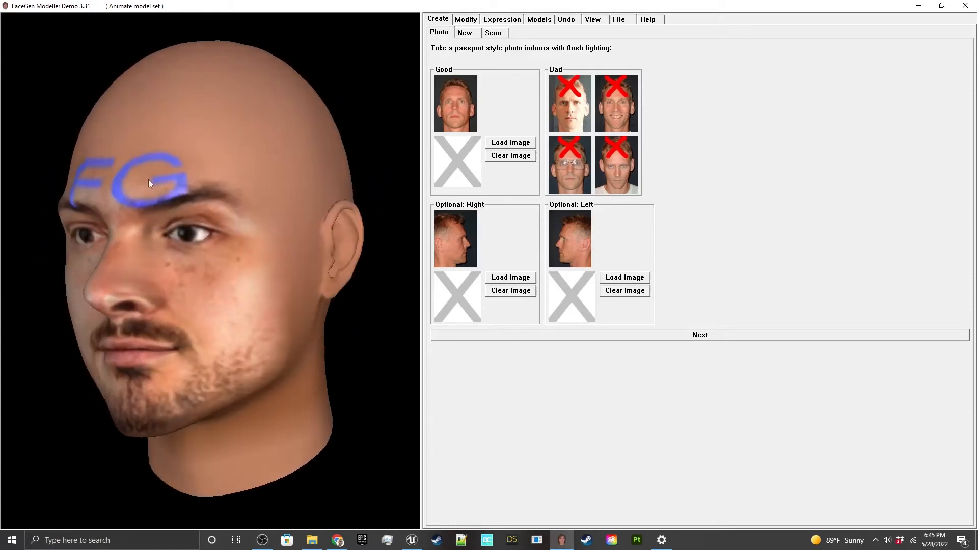
drag(253, 274, 179, 269)
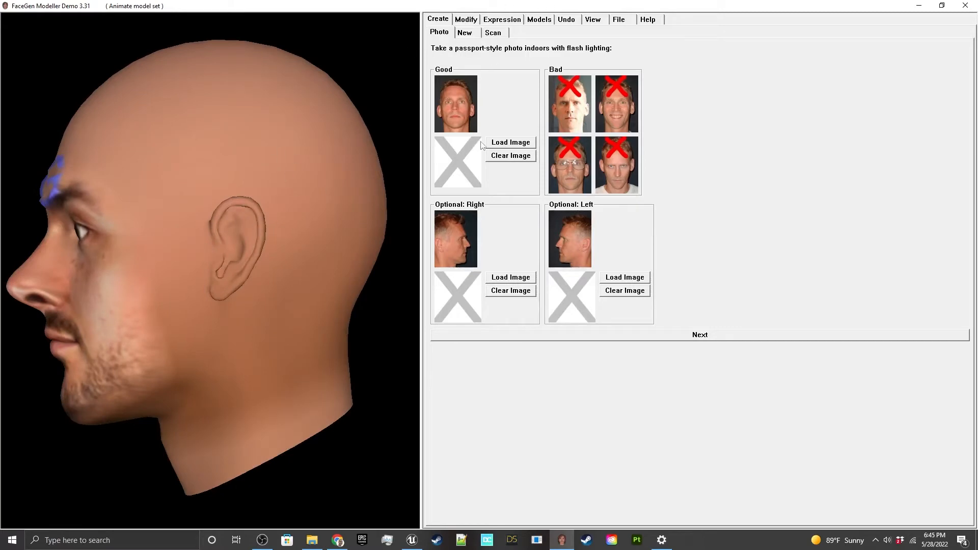
Step: Load the Lashley photo from the Figures/WWE/Lashley folder as the front face image
click(500, 142)
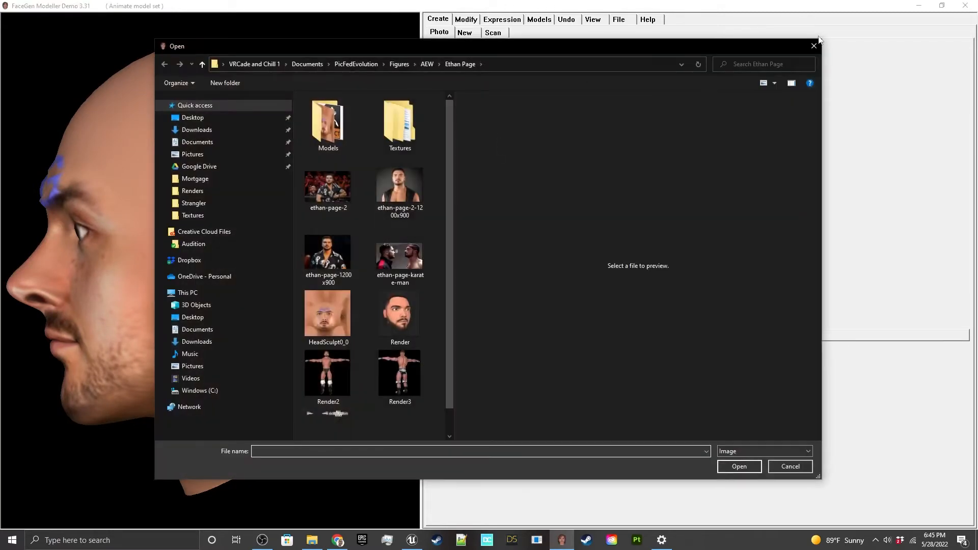
click(814, 45)
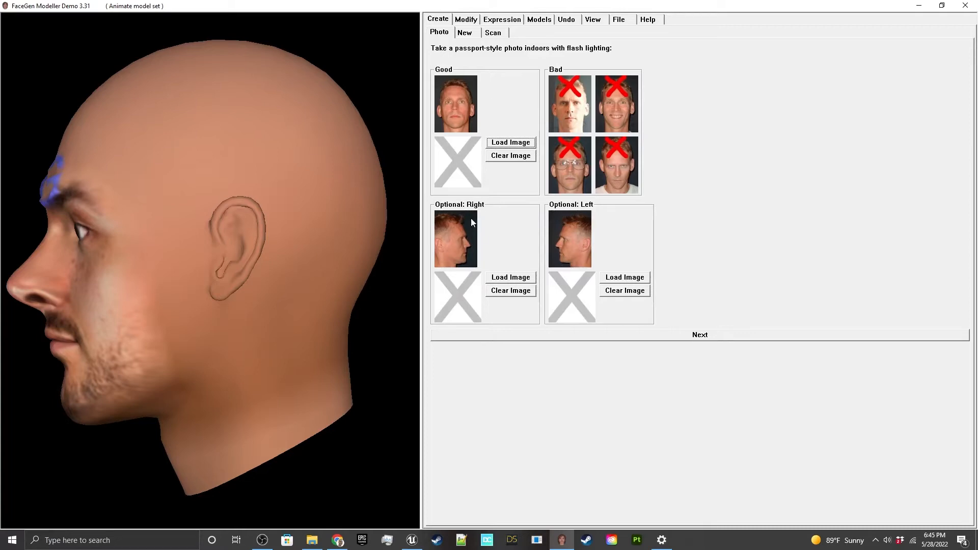
click(512, 144)
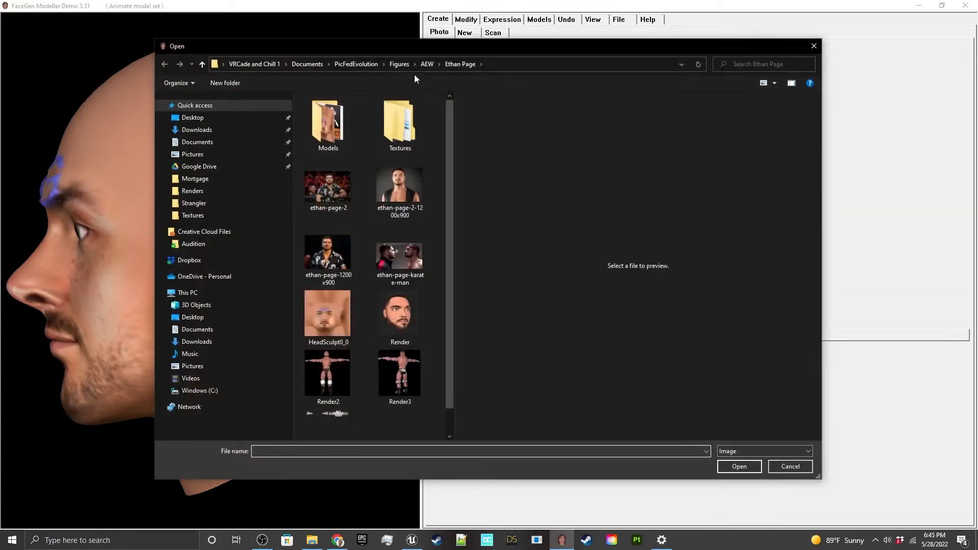
click(400, 63)
double_click(329, 132)
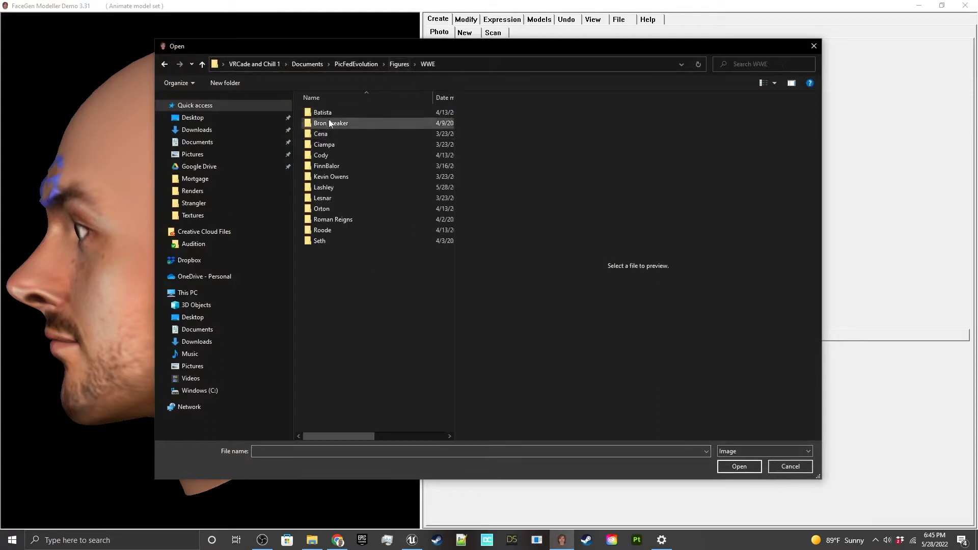
double_click(332, 187)
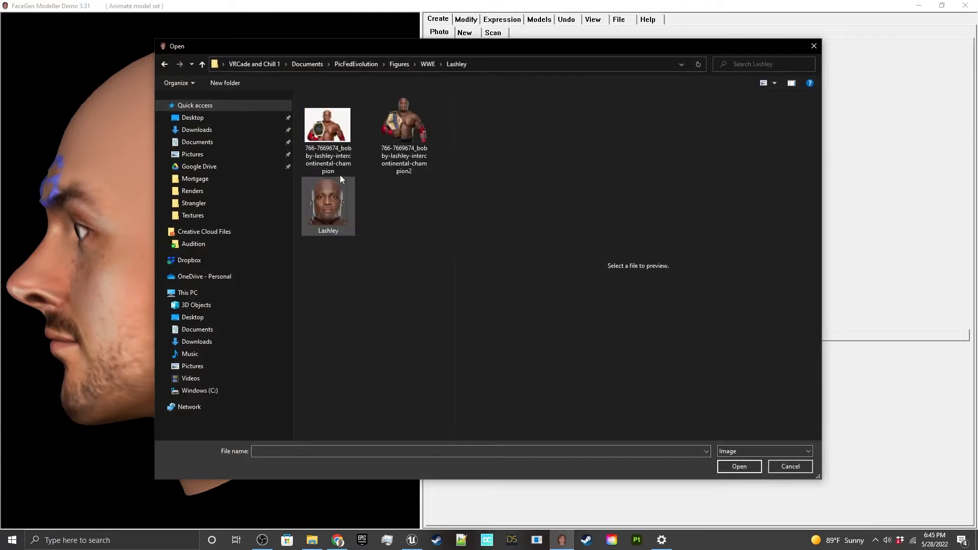
click(321, 199)
click(738, 466)
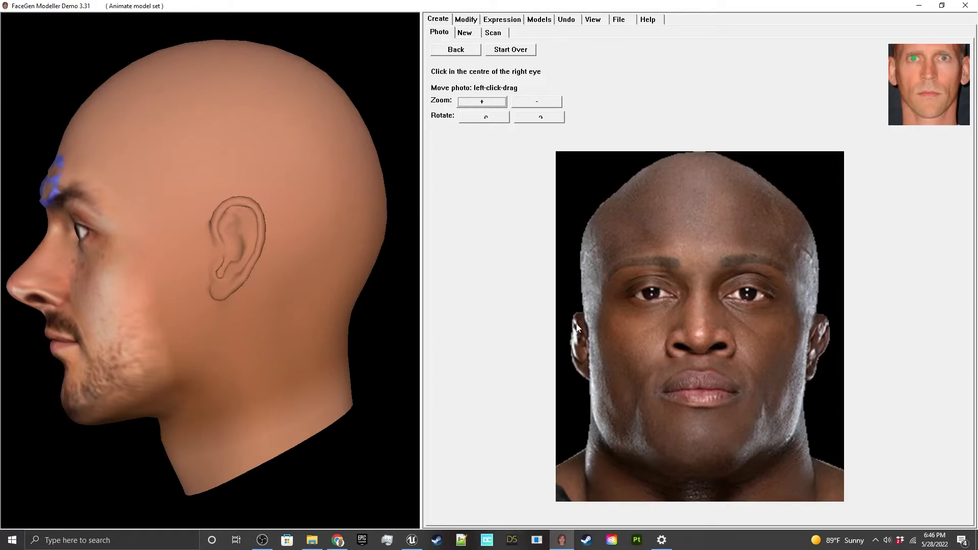
Step: Mark the eye centres, nose sides, mouth corners, chin, jawbone corners and outer cheek edges on the front photo
click(651, 293)
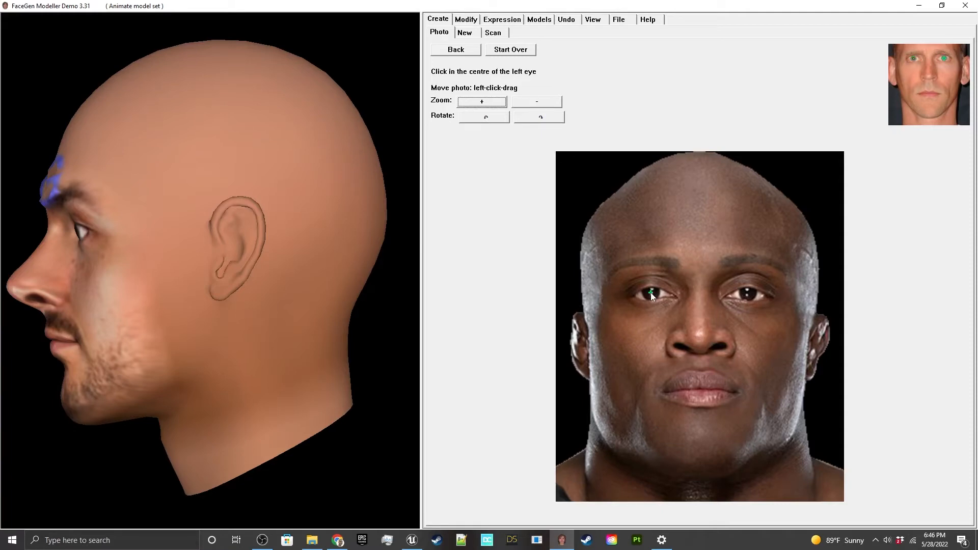
click(748, 293)
click(667, 342)
click(733, 343)
click(662, 392)
click(736, 392)
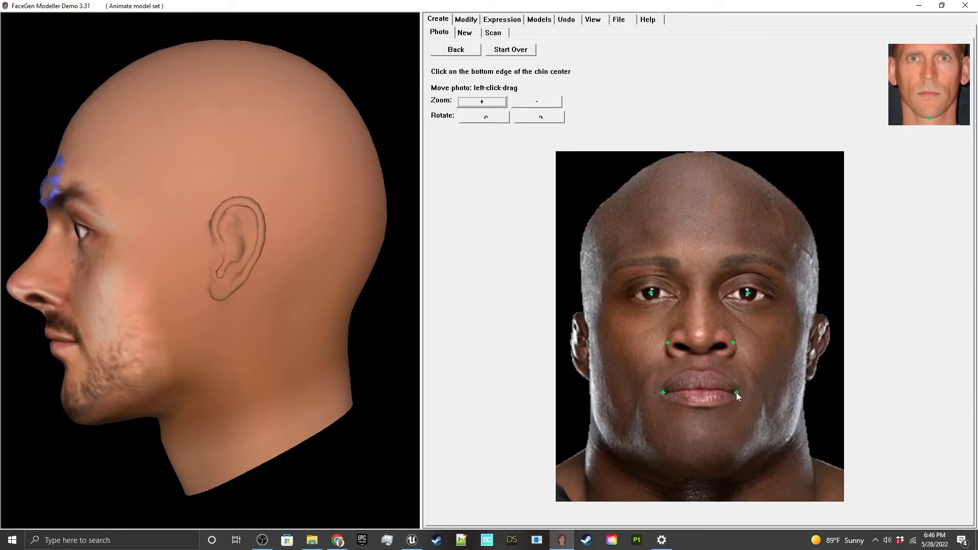
click(698, 469)
click(592, 394)
click(798, 401)
click(589, 325)
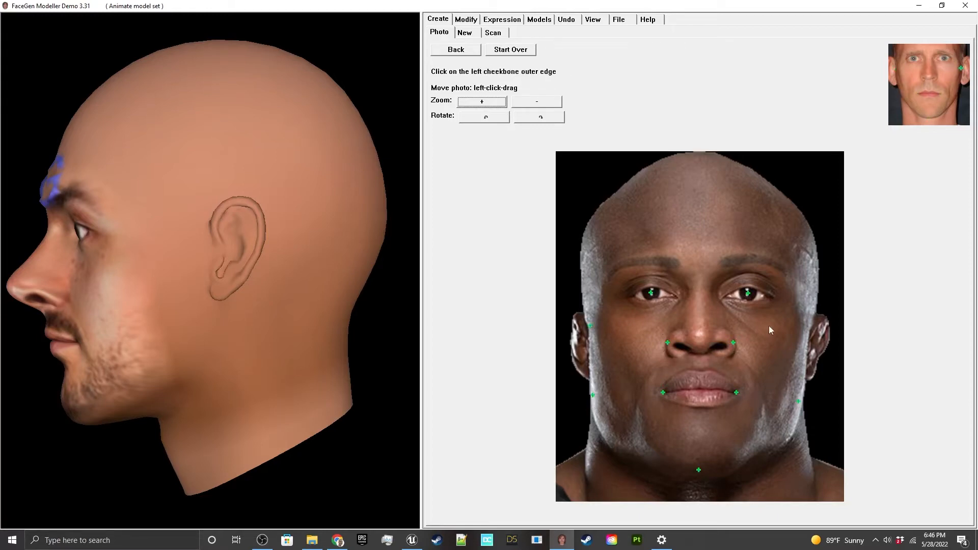
click(804, 334)
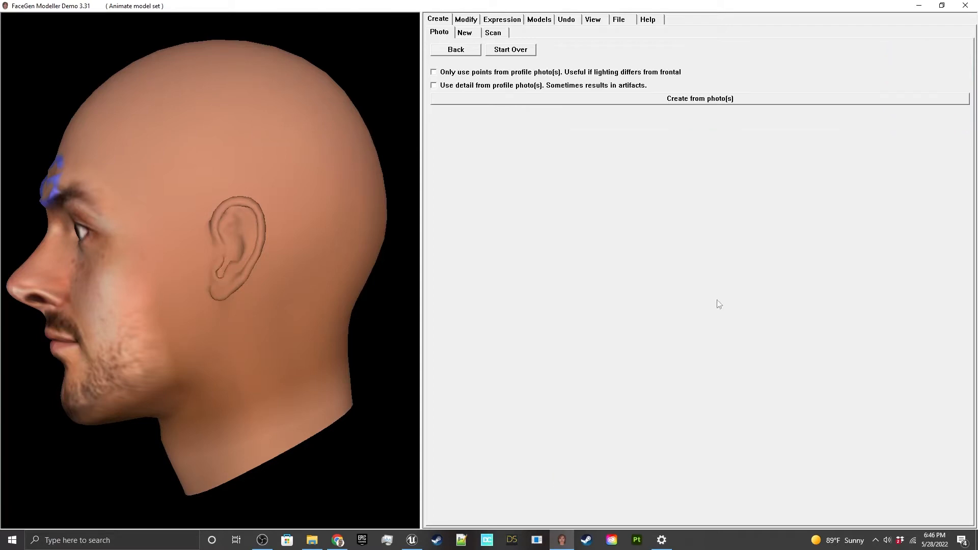
Step: Create the head from the marked photo and inspect the generated face from several angles
click(594, 101)
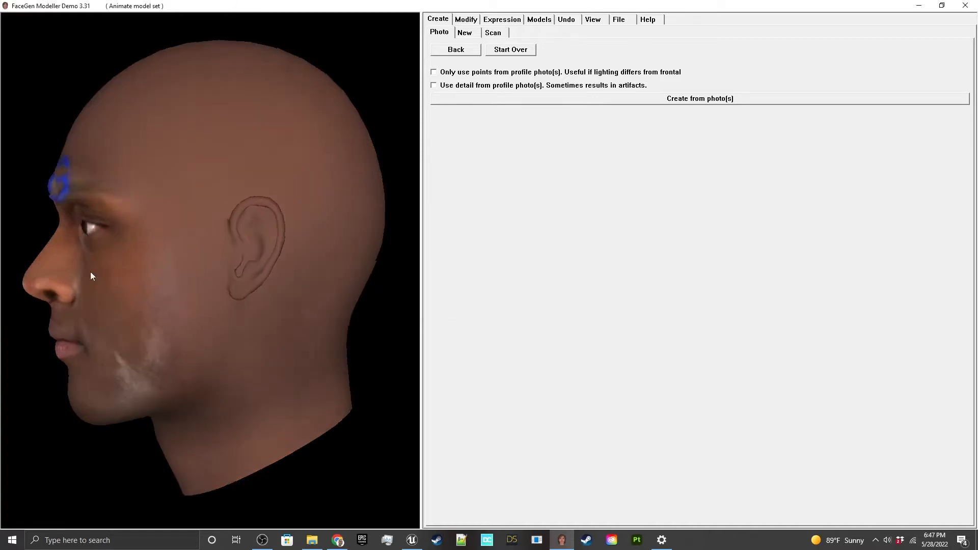
drag(90, 271, 283, 251)
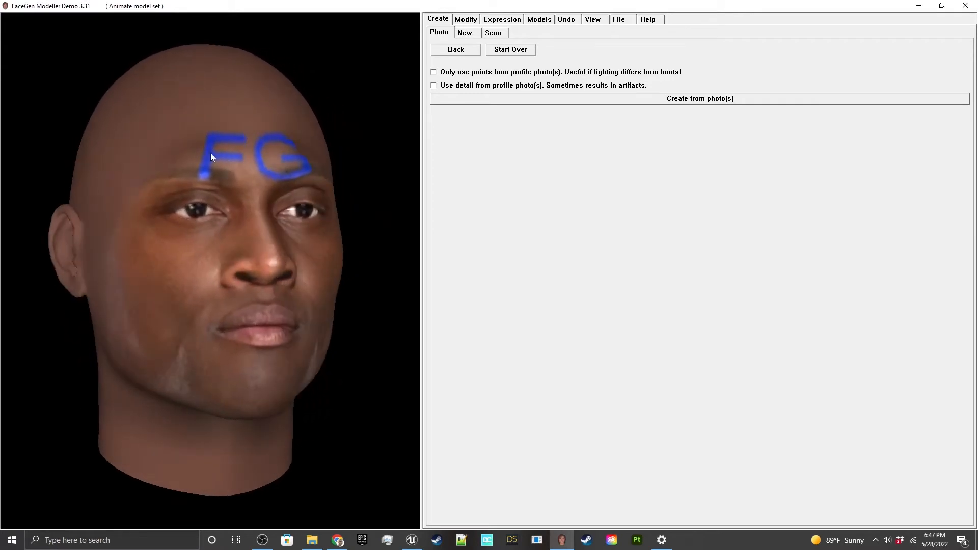
drag(283, 173, 200, 169)
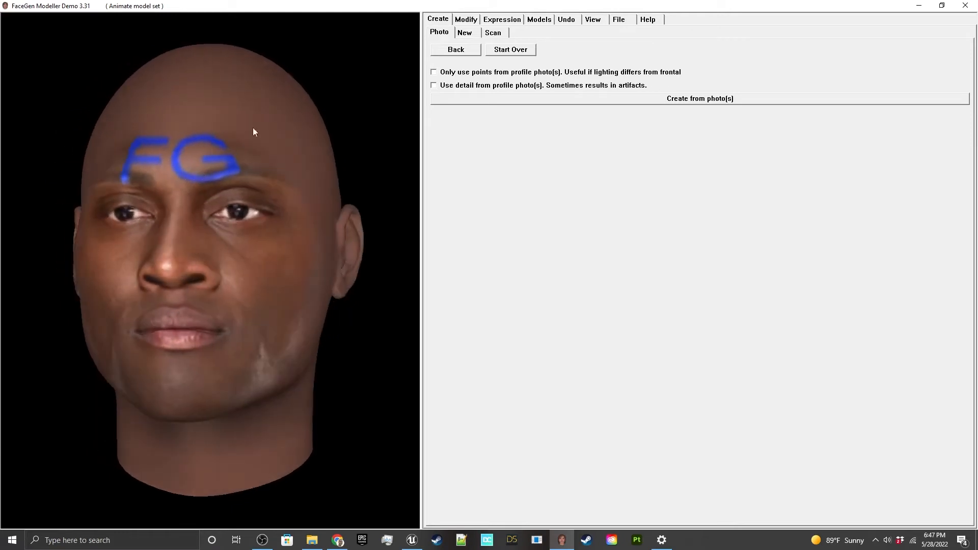
Step: Export the head in FBX ASCII format as LashleyHeadSculpt to the Figures/WWE/Lashley folder
click(619, 21)
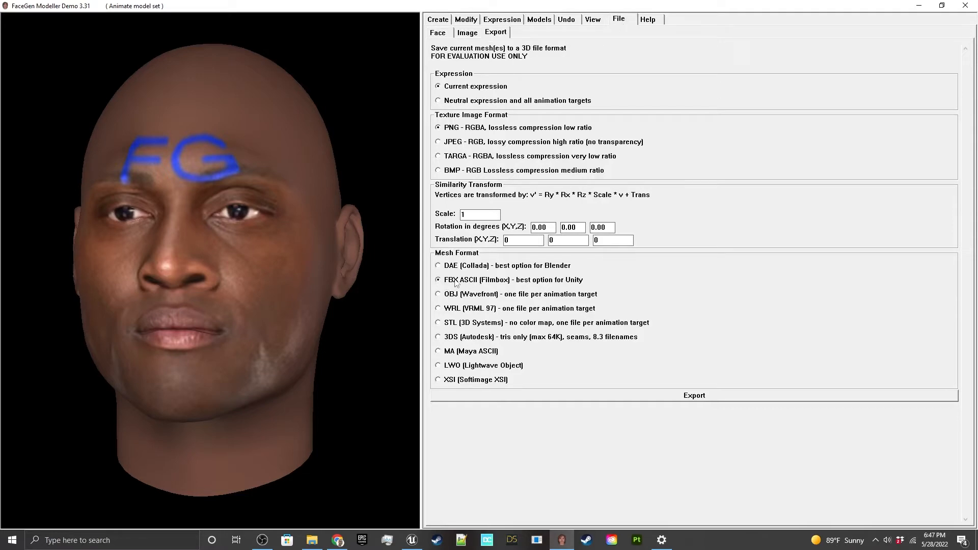
click(494, 395)
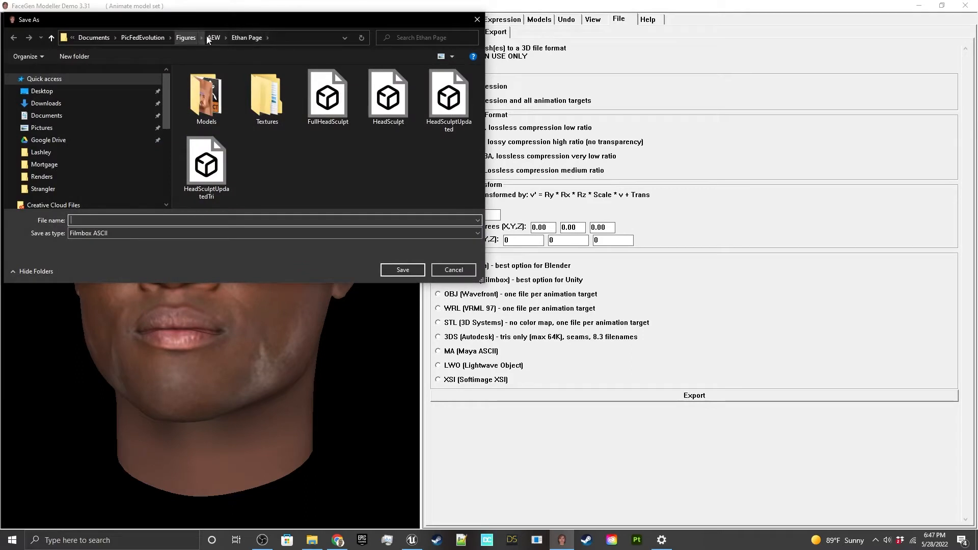
click(185, 38)
double_click(225, 108)
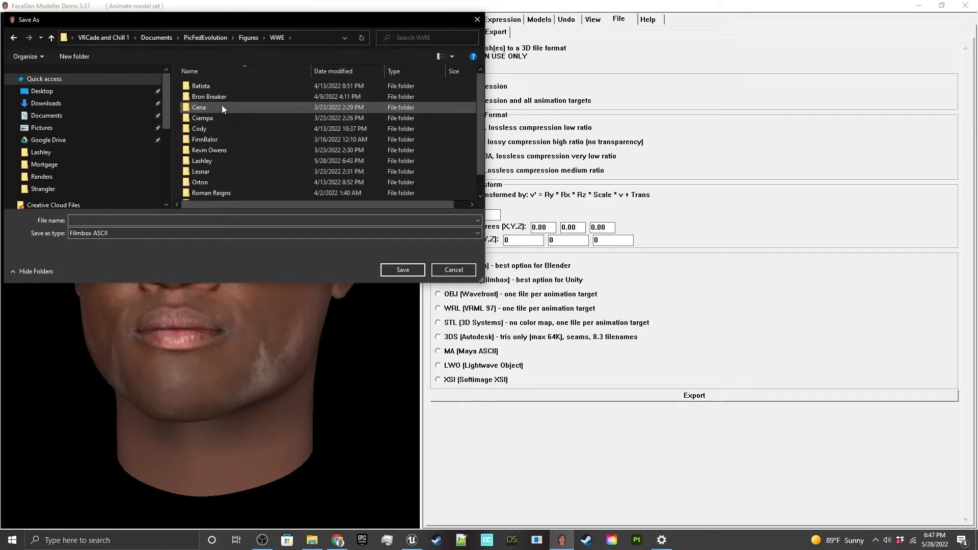
double_click(222, 161)
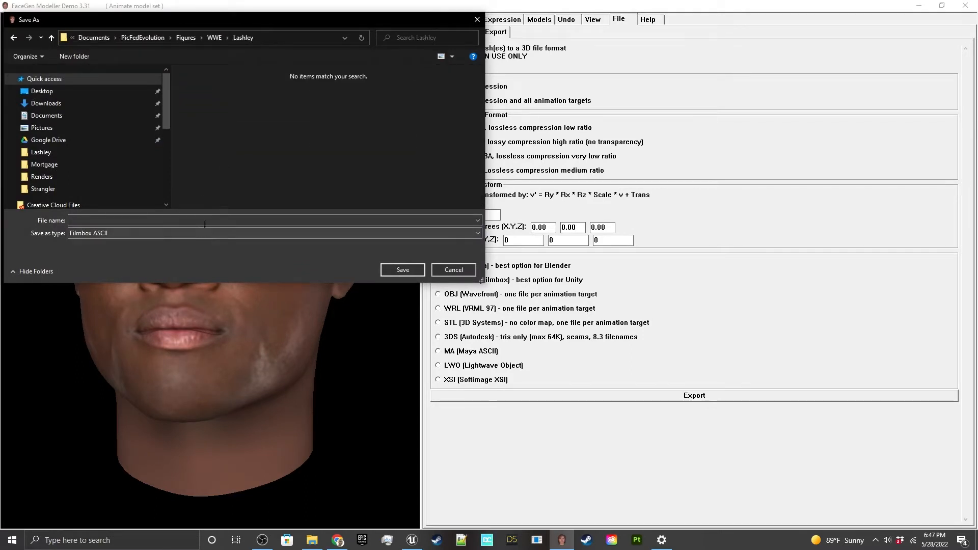
click(205, 221)
text(Lashl)
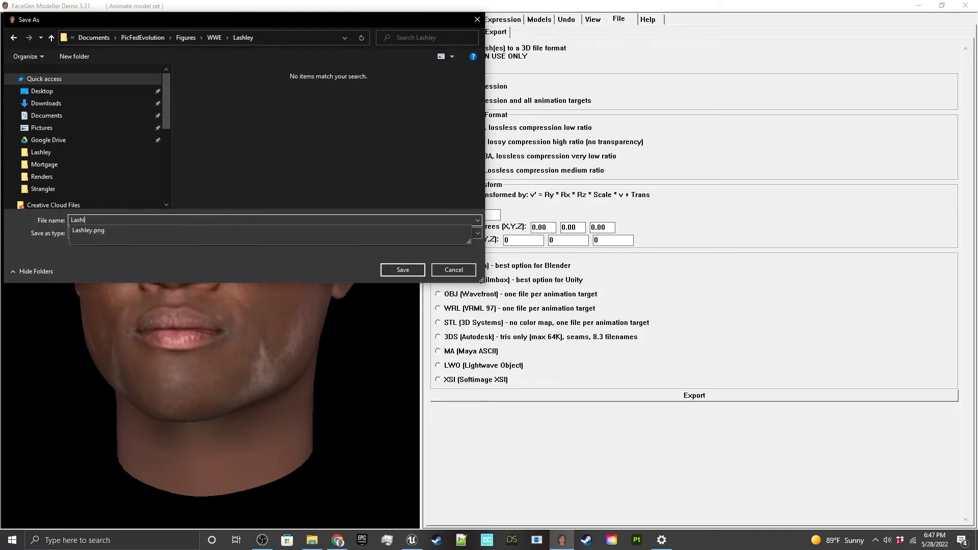
text(eyHeadSculpt)
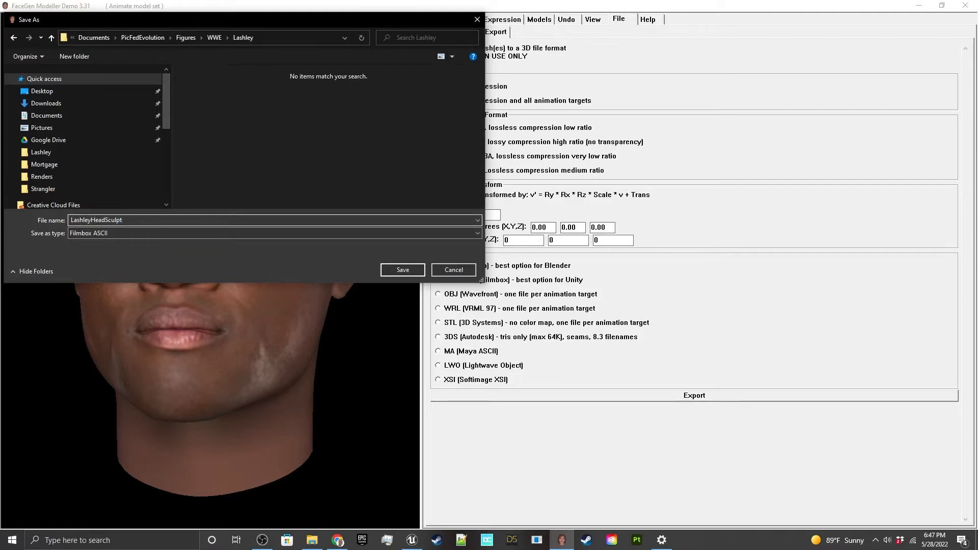
key(Return)
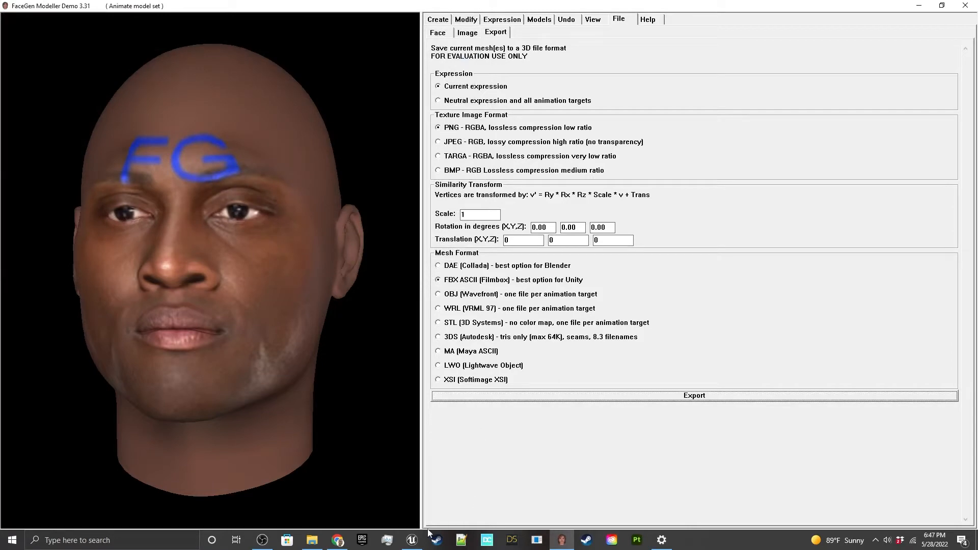
Step: Find ZBrush 2021 through the Windows search and launch it
click(417, 539)
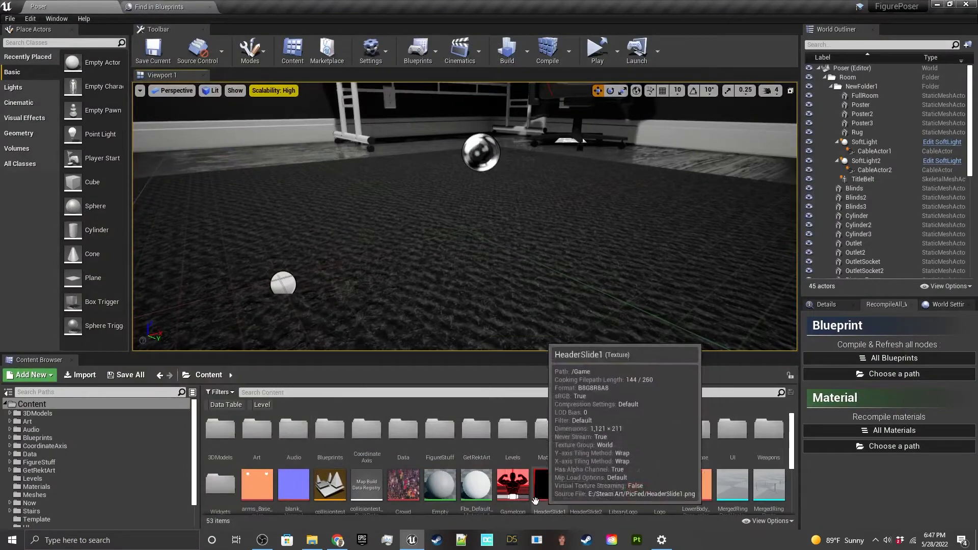
click(151, 540)
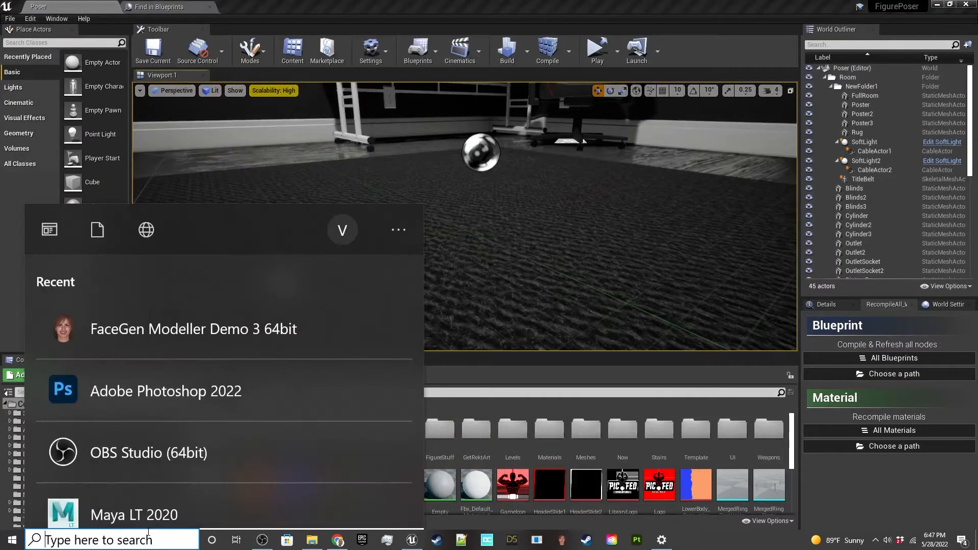
text(zbr)
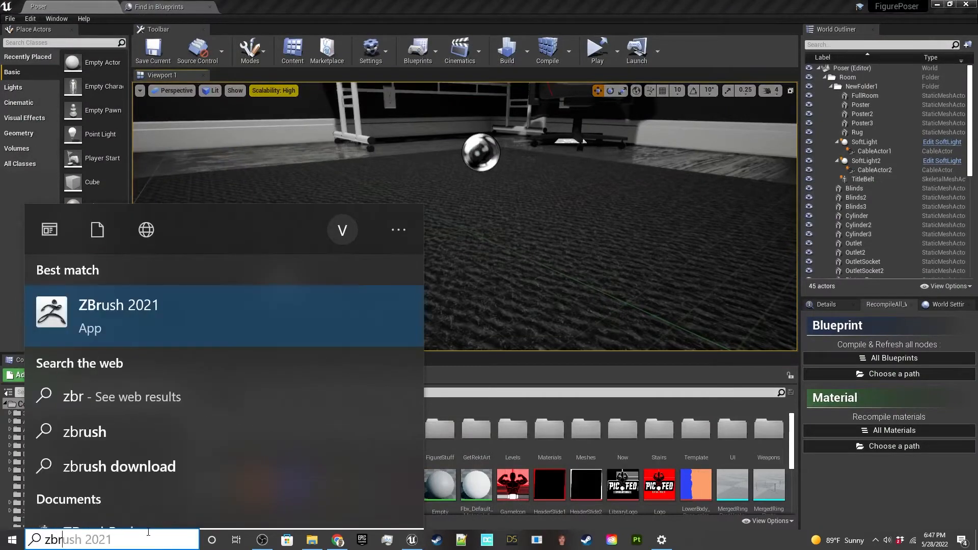
key(Return)
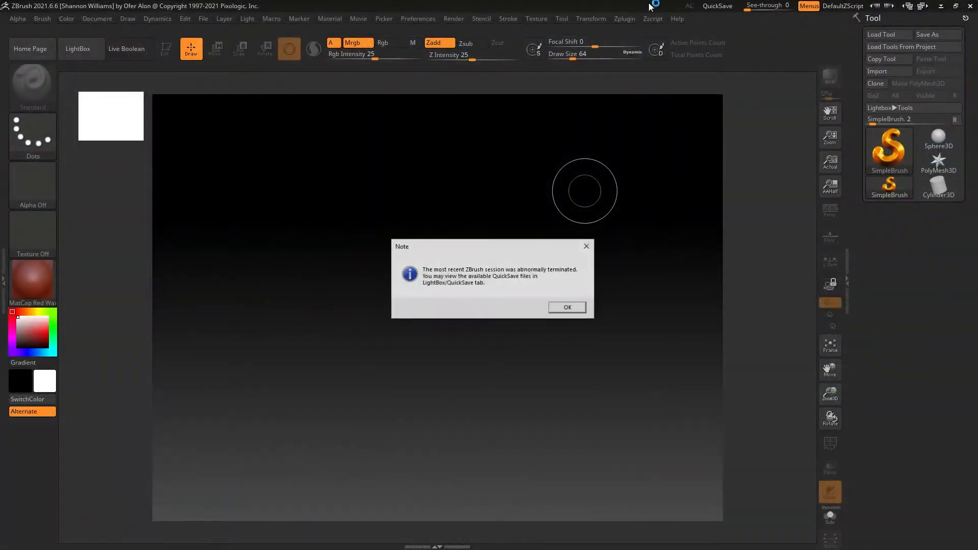
Step: Dismiss the startup note and close the home page and LightBox
click(560, 305)
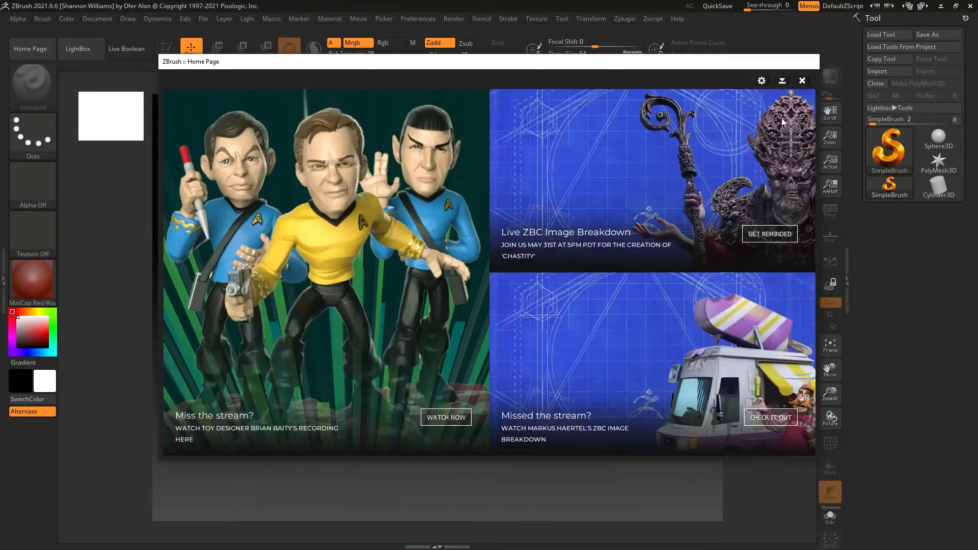
click(802, 80)
click(569, 302)
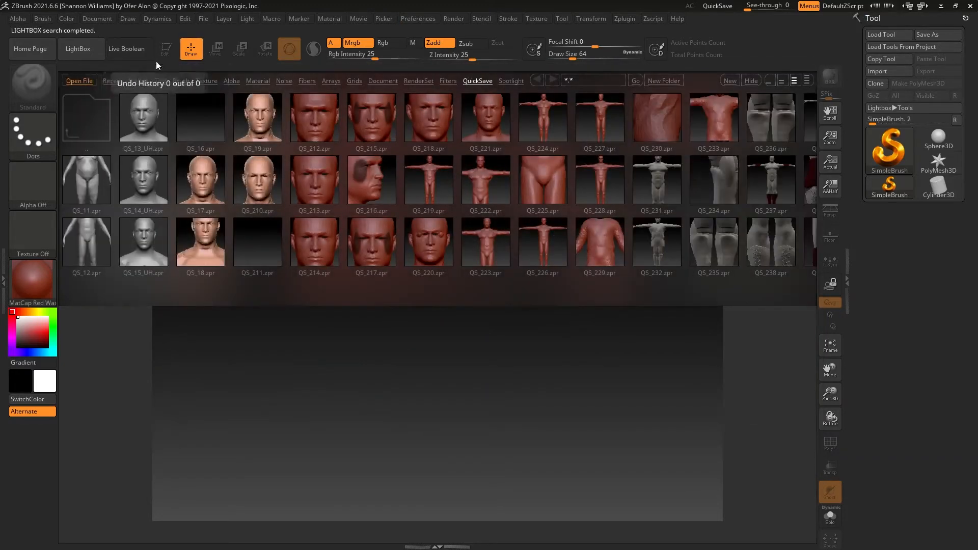
click(73, 51)
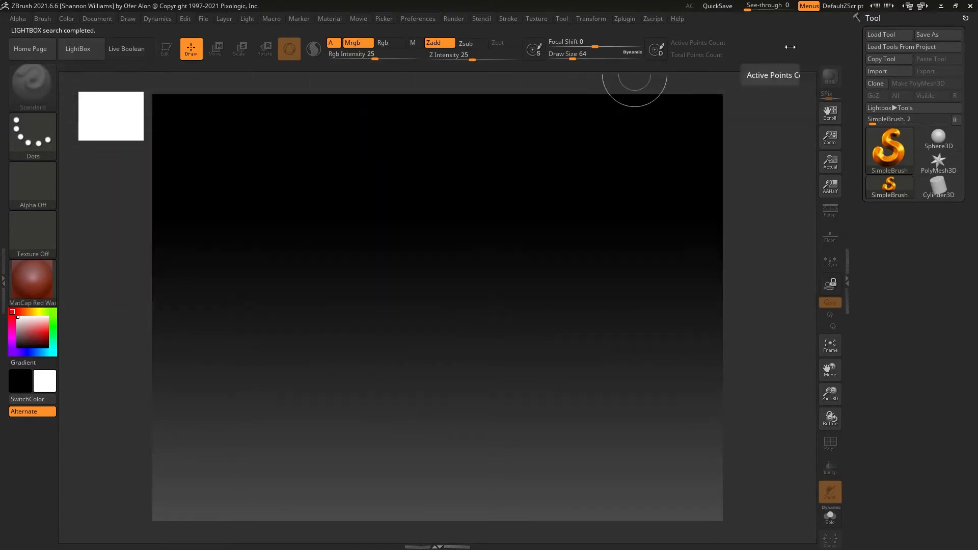
Step: Import the LashleyHeadSculpt FBX file from the Figures/WWE/Lashley folder, accepting the default FBX import options
click(888, 72)
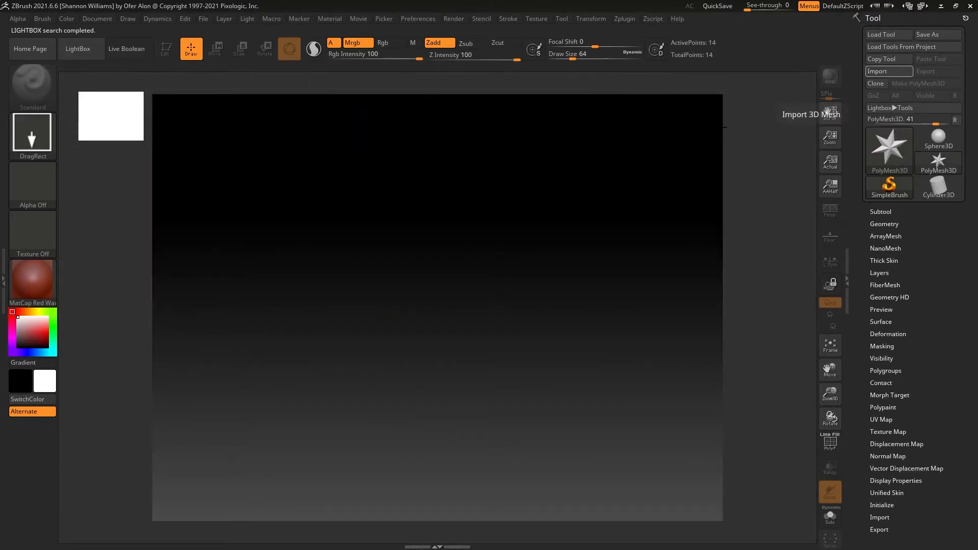
click(578, 204)
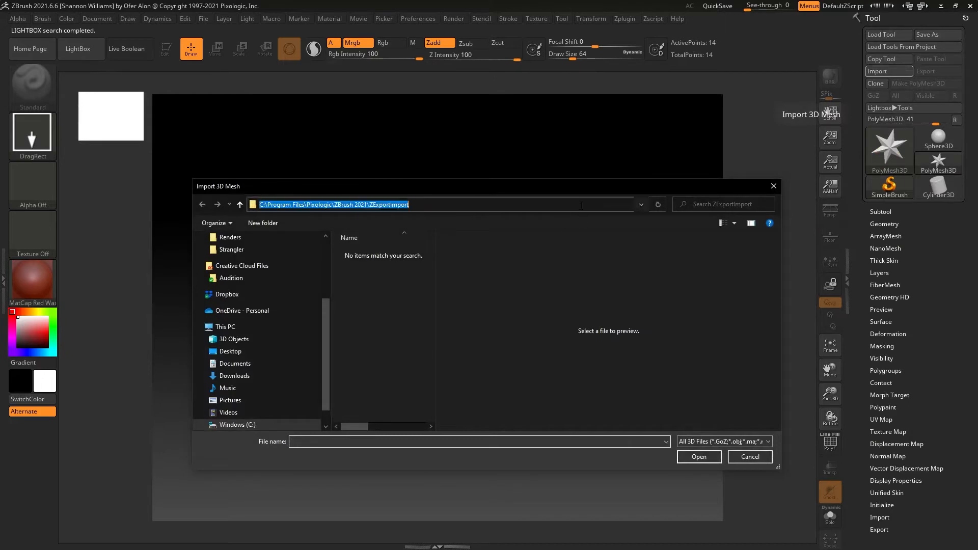
text(LashleyHeadSculpt)
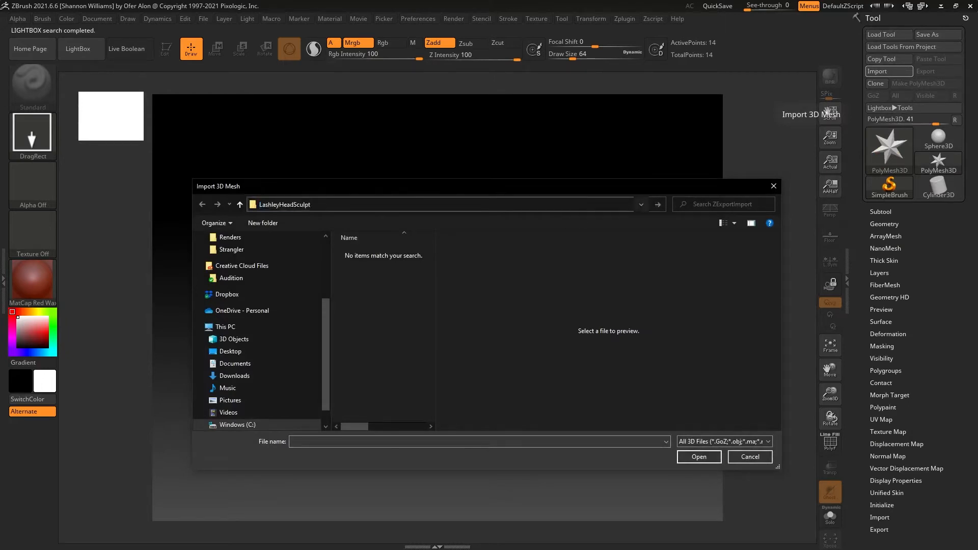
scroll(279, 341, up, 2)
click(287, 262)
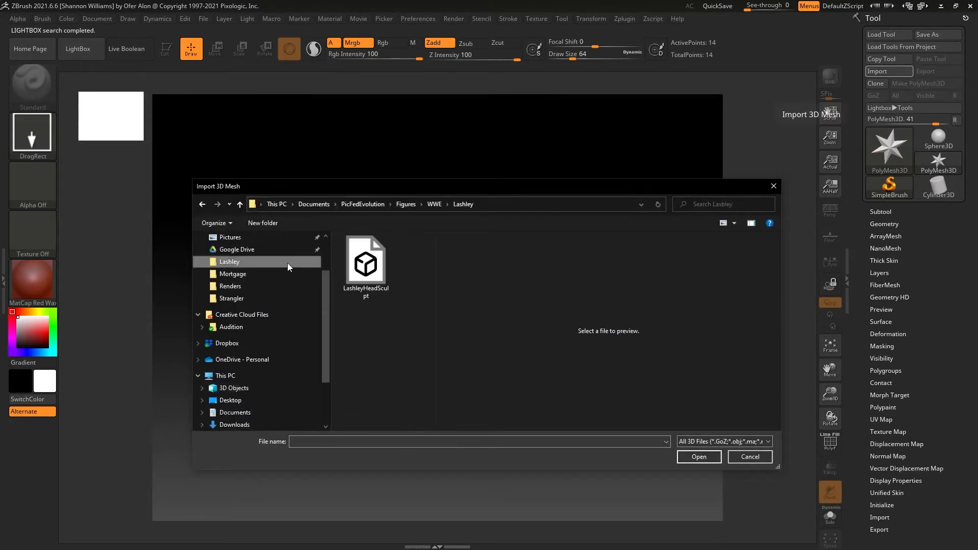
click(365, 260)
double_click(366, 259)
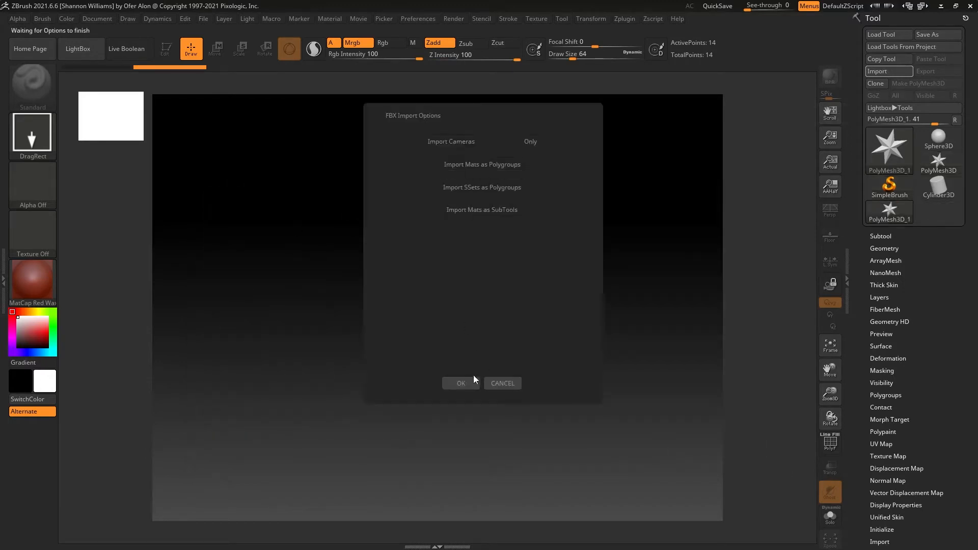
click(461, 383)
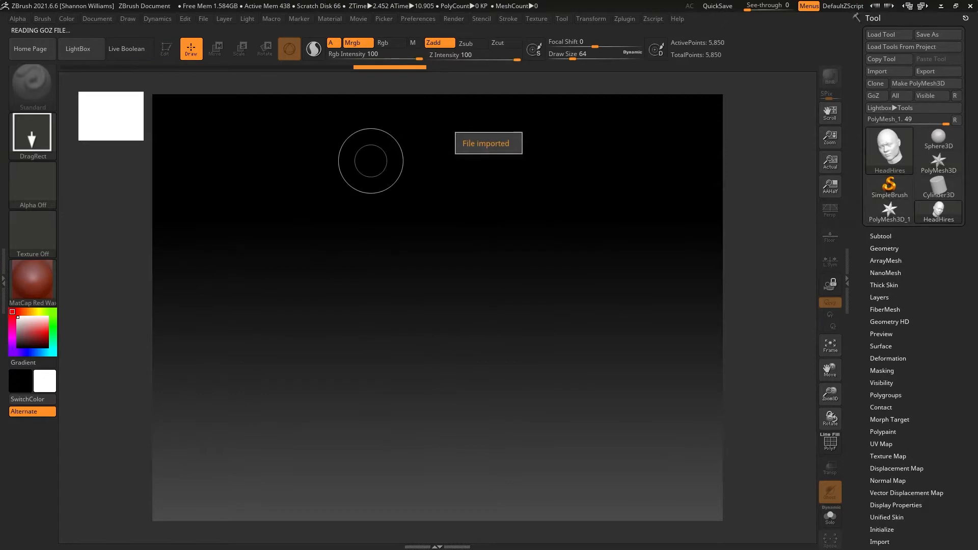
Step: Place the imported head on the canvas, enter Edit mode and choose the Move brush
mouse_move(345, 192)
mouse_down()
mouse_move(454, 245)
mouse_move(438, 458)
mouse_move(224, 414)
mouse_move(452, 382)
mouse_move(331, 447)
mouse_move(345, 445)
mouse_up()
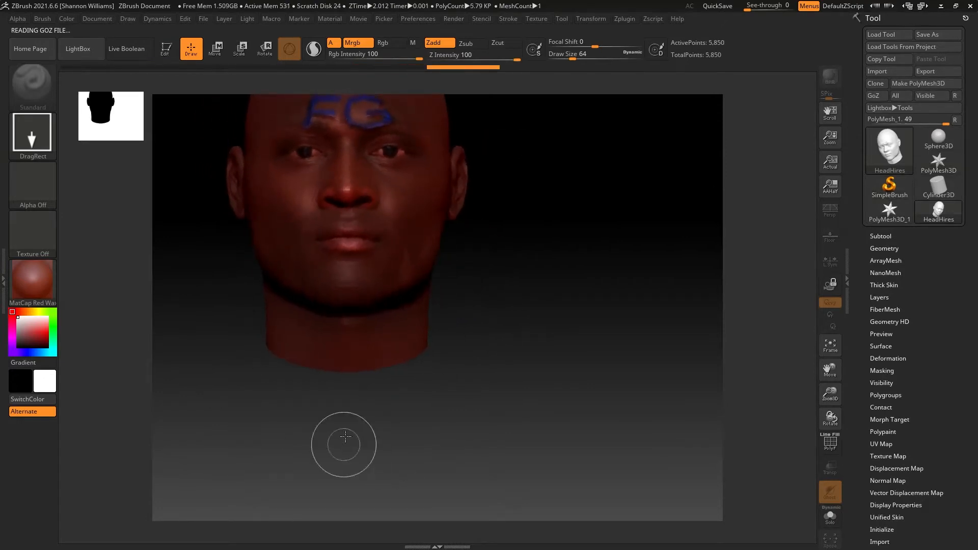
click(173, 53)
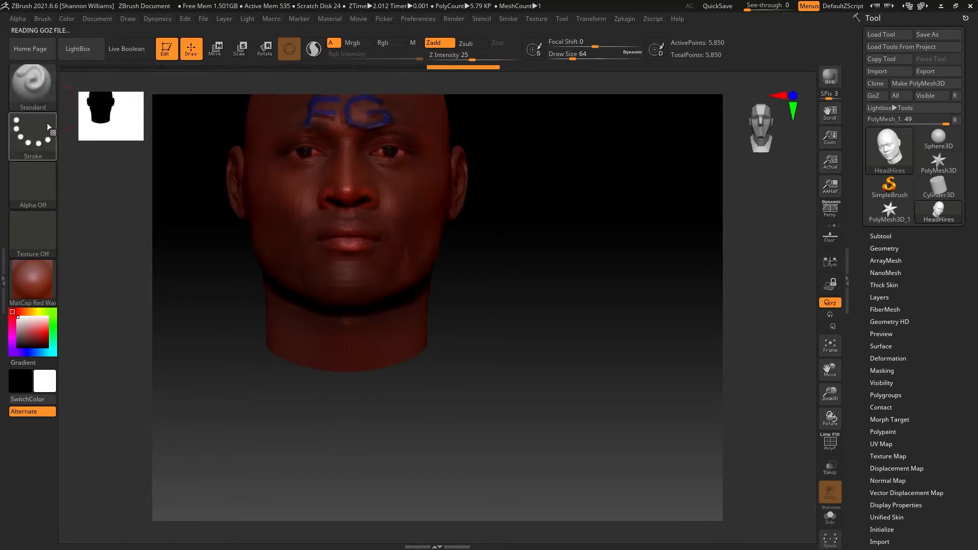
click(32, 84)
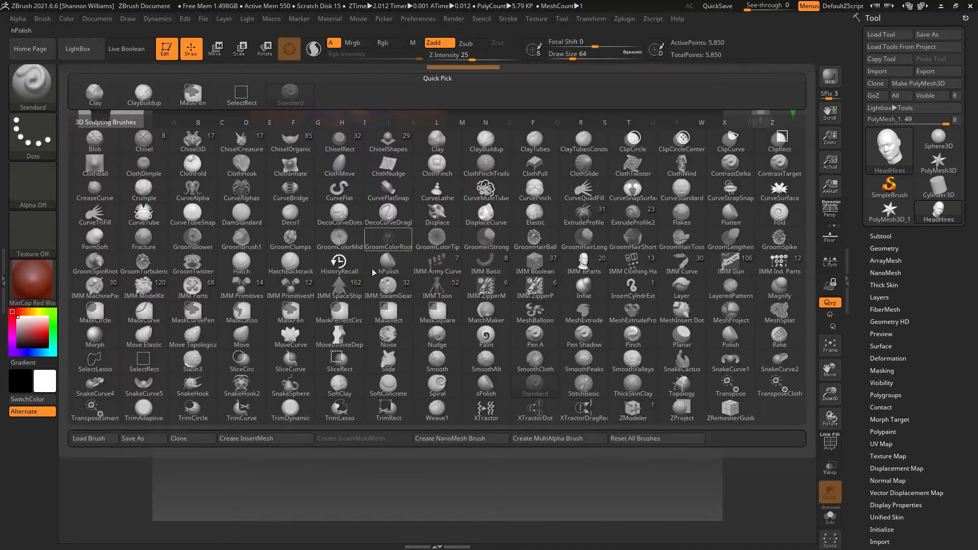
click(242, 337)
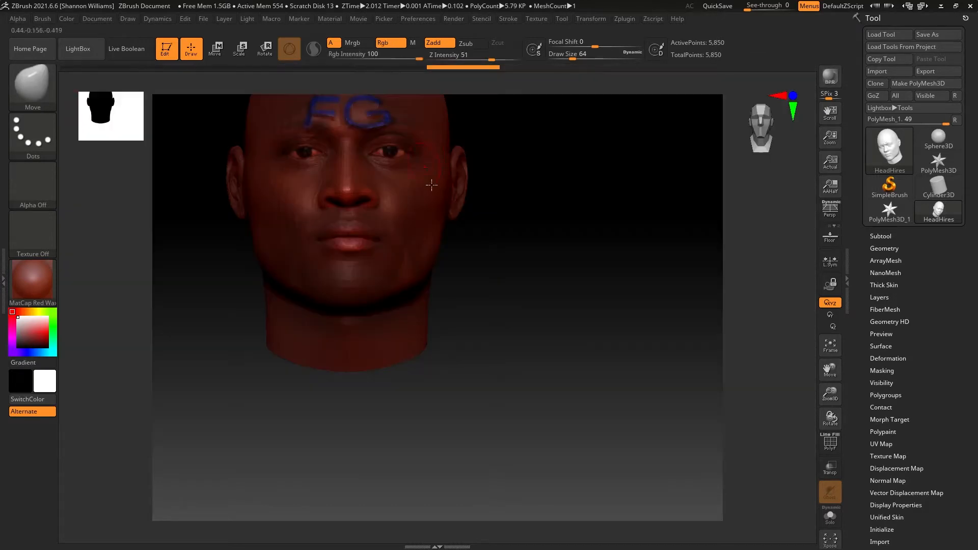
alt+drag(538, 212, 577, 304)
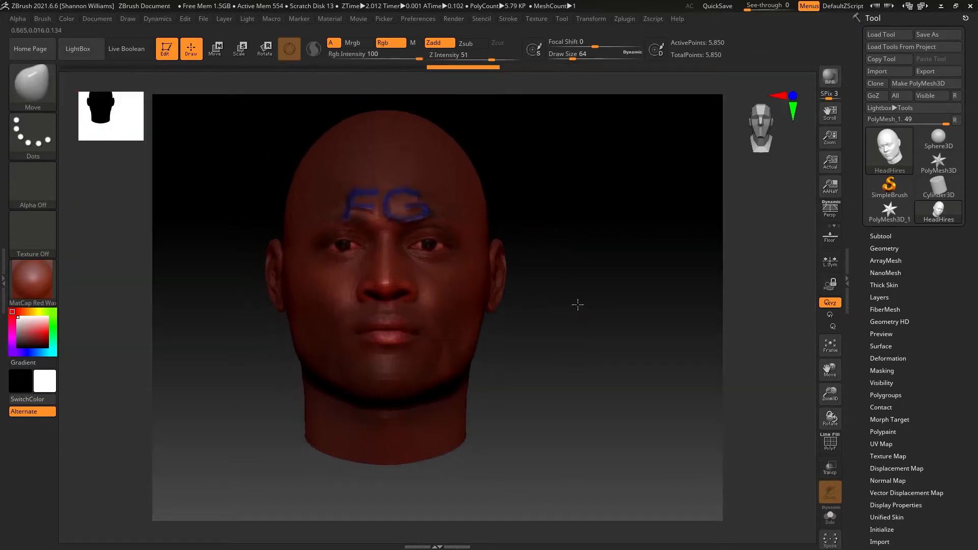
Step: Open the head's layer settings and change its material to SkinShade4
click(884, 299)
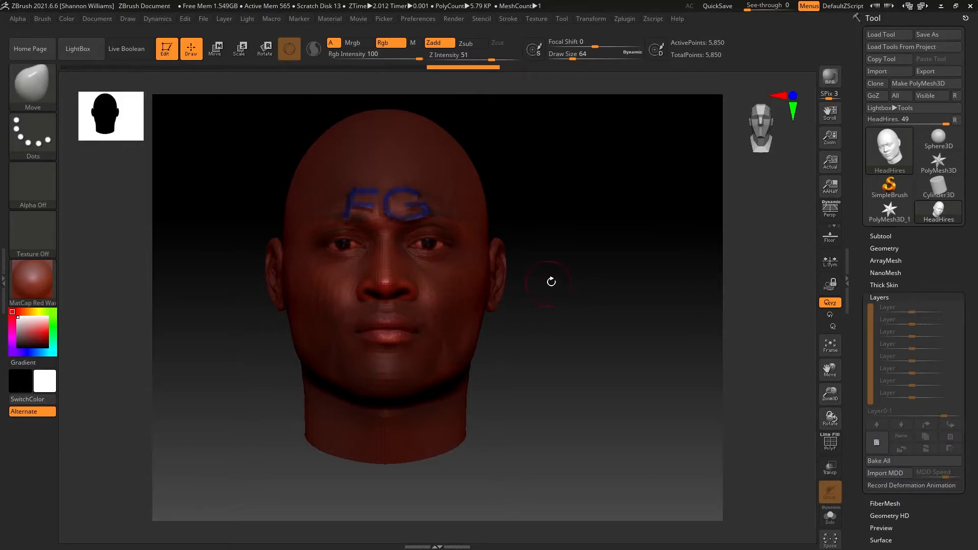
drag(582, 277, 600, 291)
drag(628, 321, 795, 439)
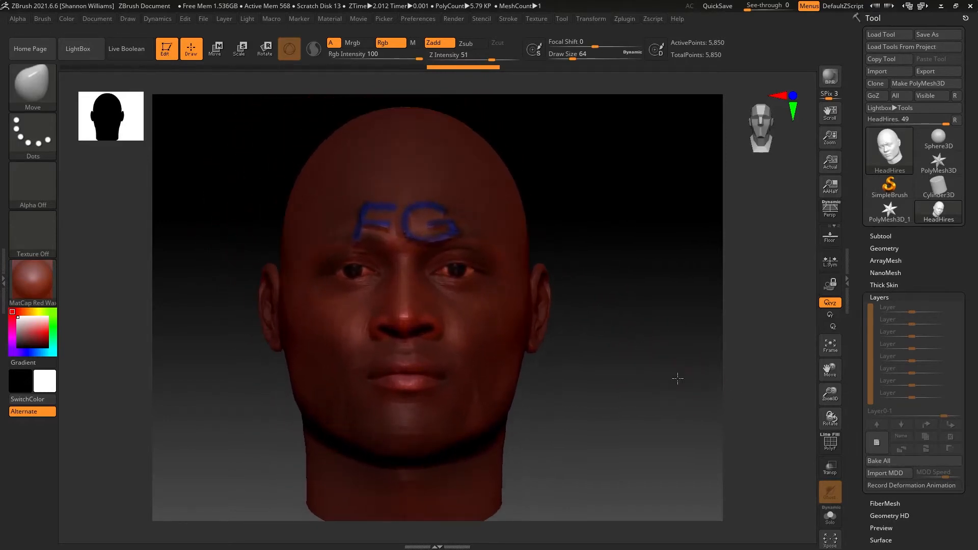
alt+drag(675, 377, 677, 389)
click(48, 294)
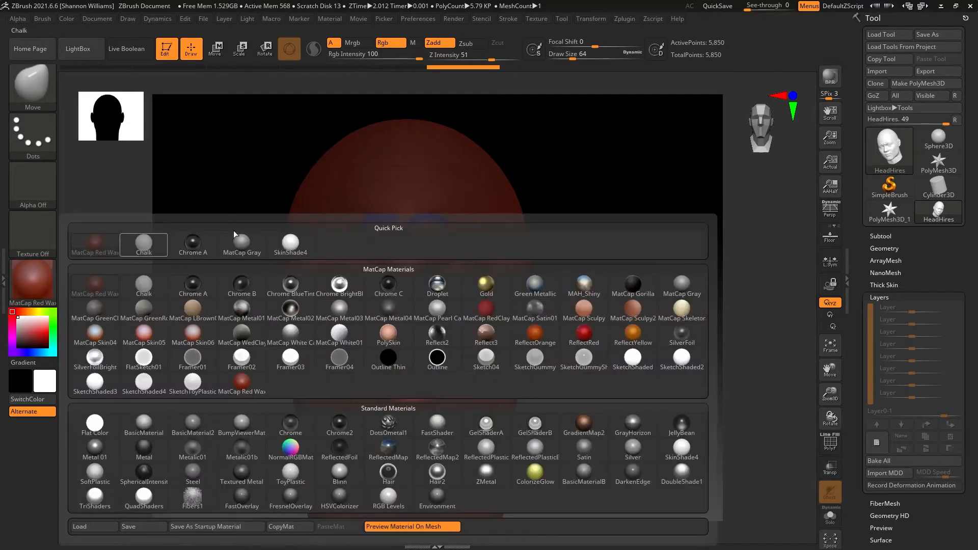
click(305, 252)
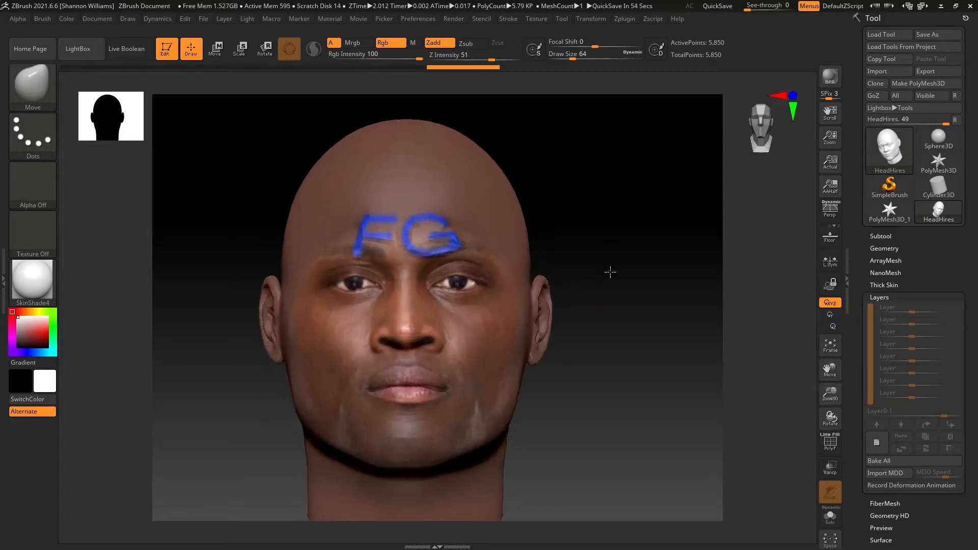
Step: Activate symmetry for sculpting and add a first layer to the head
click(588, 19)
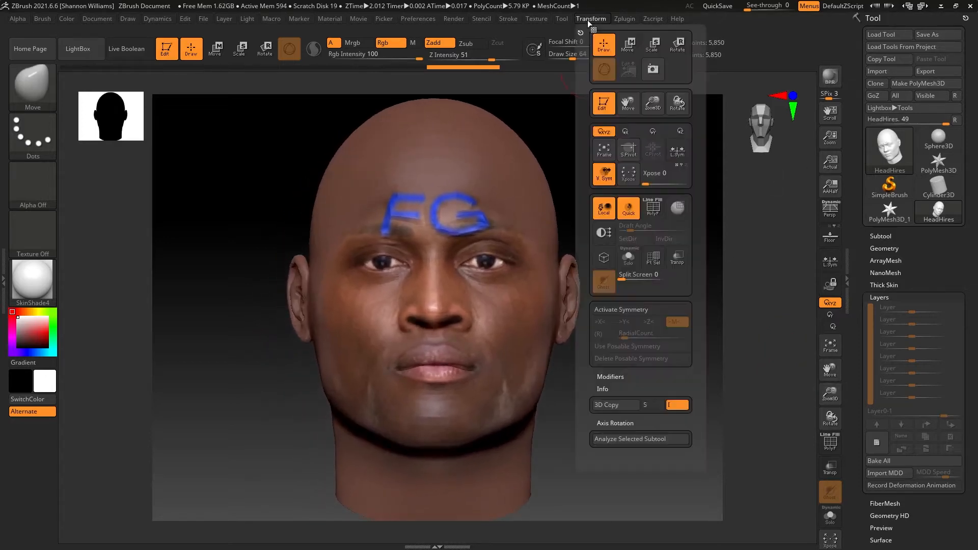
click(649, 311)
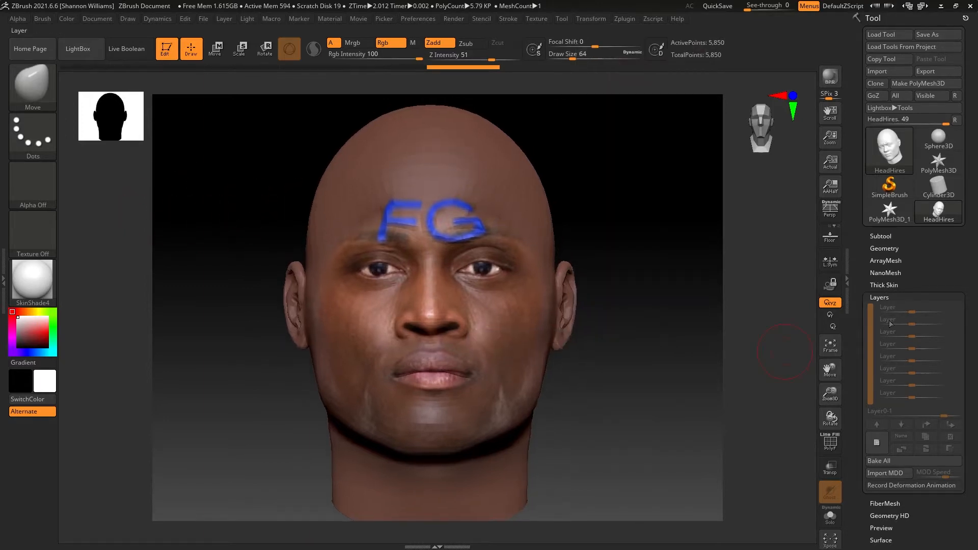
click(875, 441)
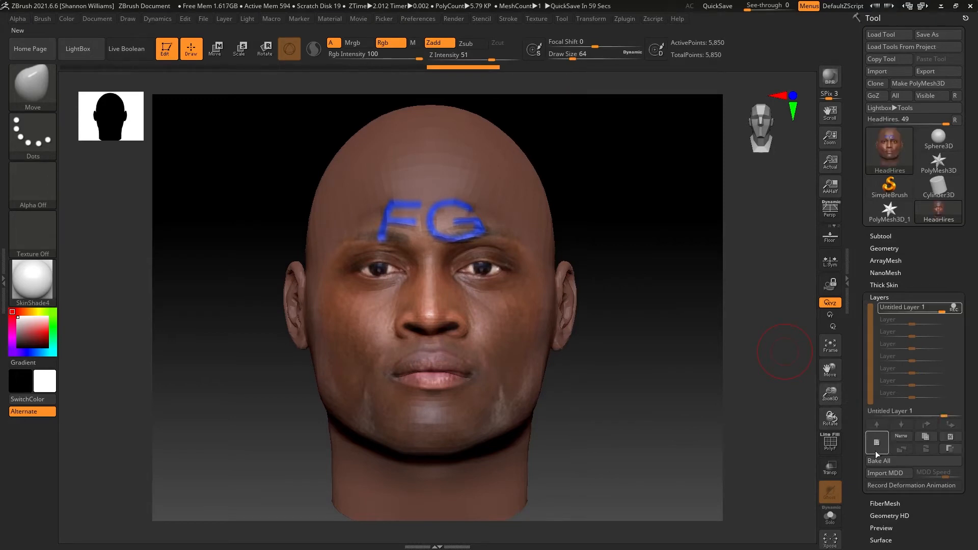
Step: Add a second sculpting layer to the head
alt+drag(631, 367, 656, 370)
alt+drag(647, 301, 622, 309)
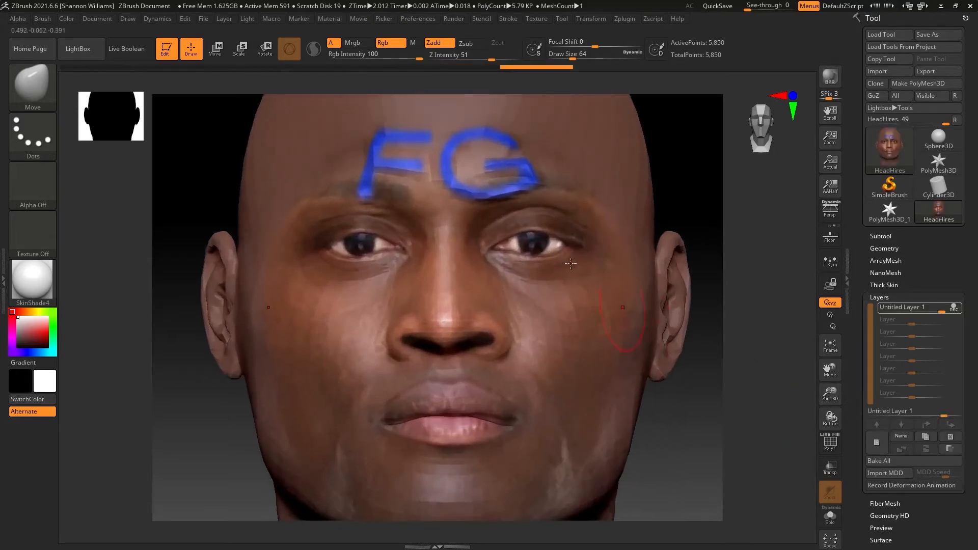
mouse_move(375, 149)
shift+mouse_down()
mouse_move(404, 133)
mouse_move(415, 153)
mouse_move(458, 173)
mouse_move(452, 178)
mouse_move(461, 169)
mouse_move(535, 163)
mouse_move(377, 168)
shift+mouse_up()
mouse_move(204, 197)
mouse_down()
mouse_move(259, 194)
mouse_move(209, 196)
mouse_move(195, 131)
mouse_up()
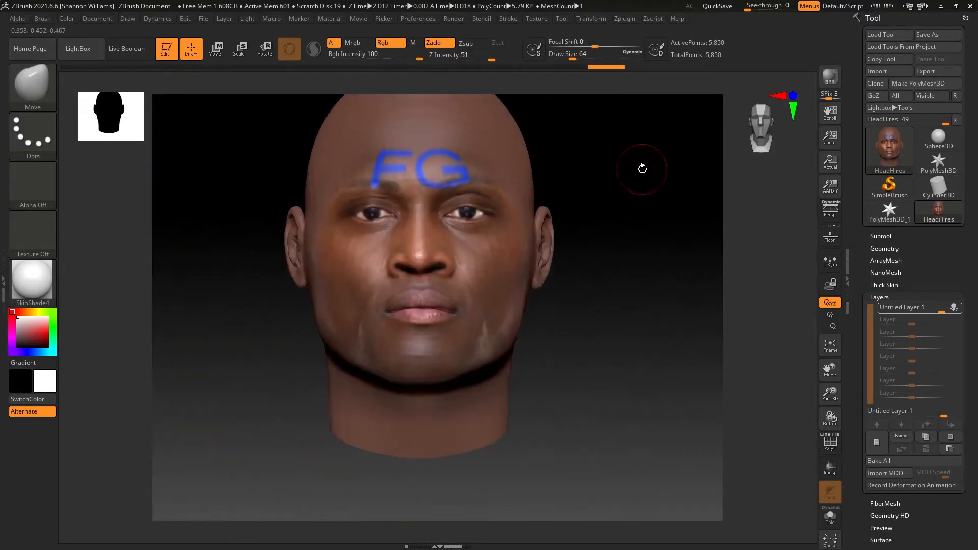
alt+drag(641, 167, 646, 235)
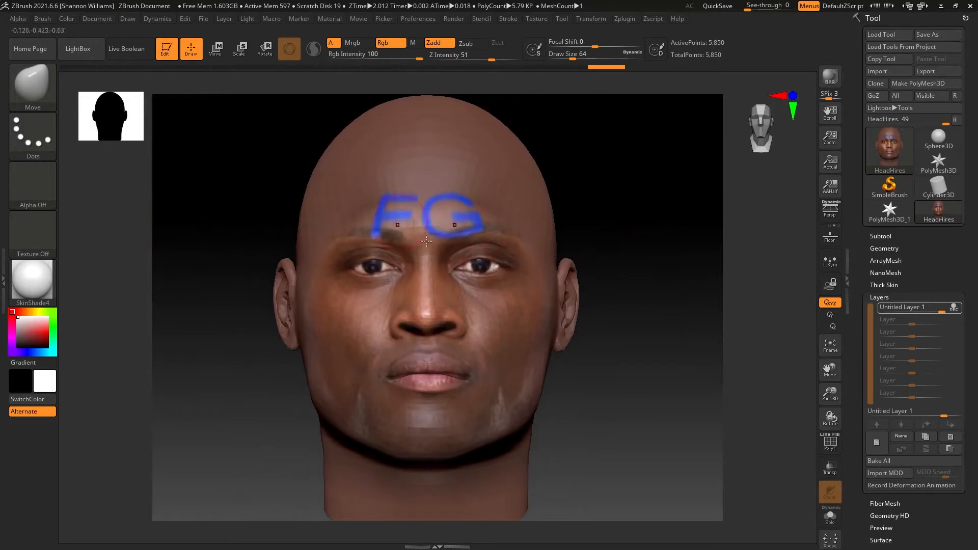
click(877, 442)
alt+drag(626, 198, 627, 222)
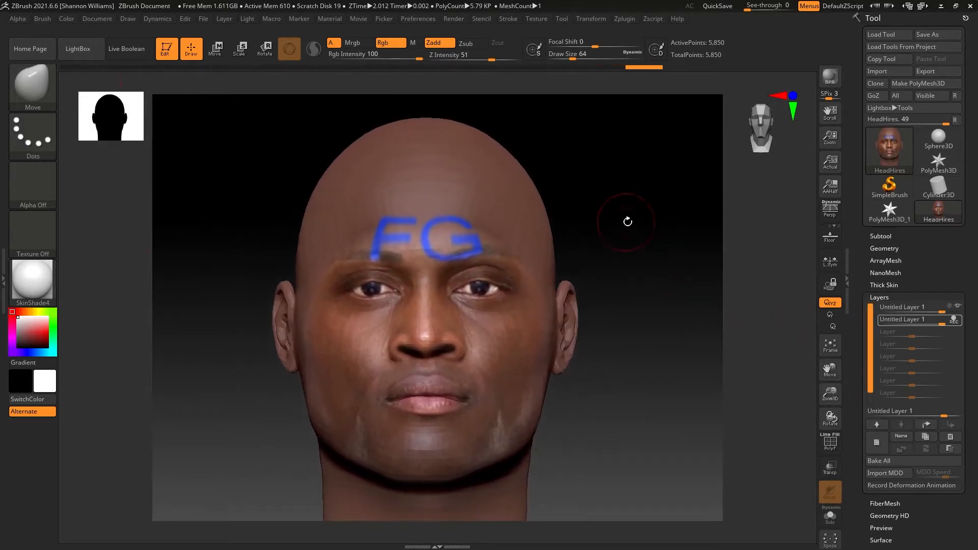
Step: Set the Move brush's draw size to about 344 and pull the sides of the cranium above the ears outward
drag(586, 59, 602, 59)
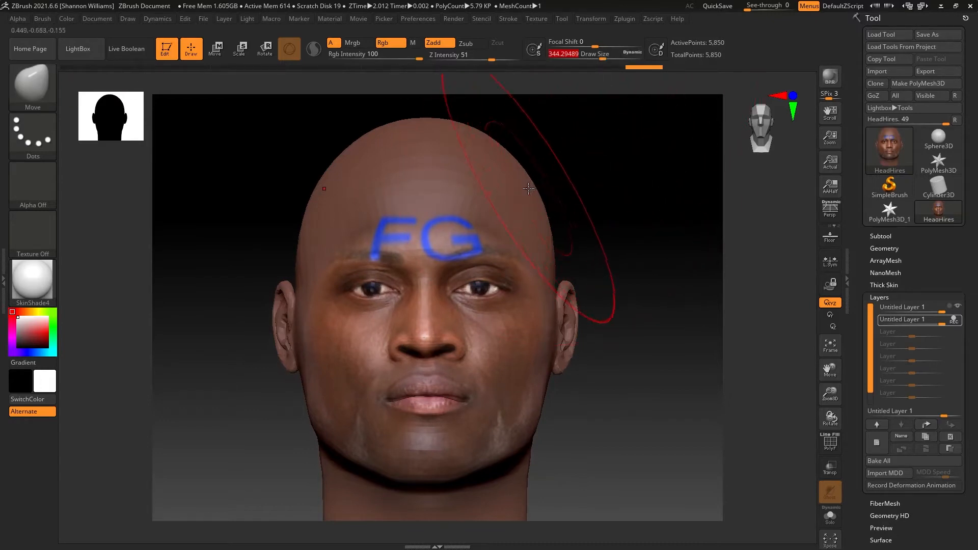
drag(530, 187, 547, 191)
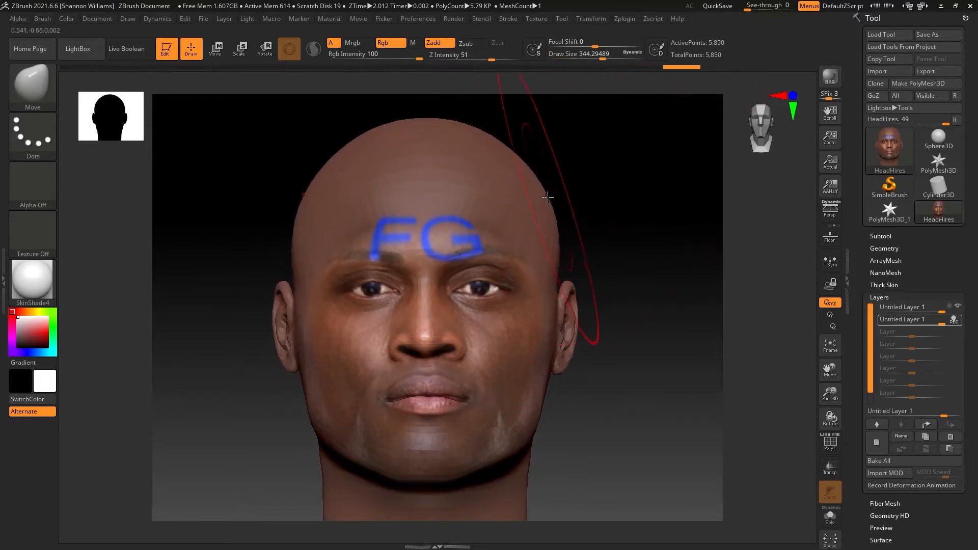
drag(552, 220, 559, 227)
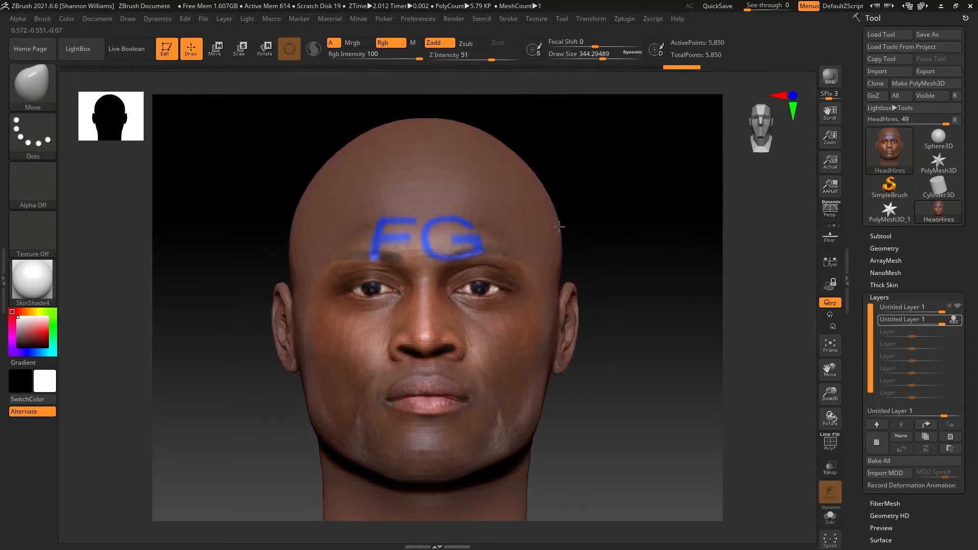
Step: Reduce the draw size to about 132 and move both ears slightly lower on the head
alt+drag(605, 255, 607, 218)
drag(603, 60, 582, 60)
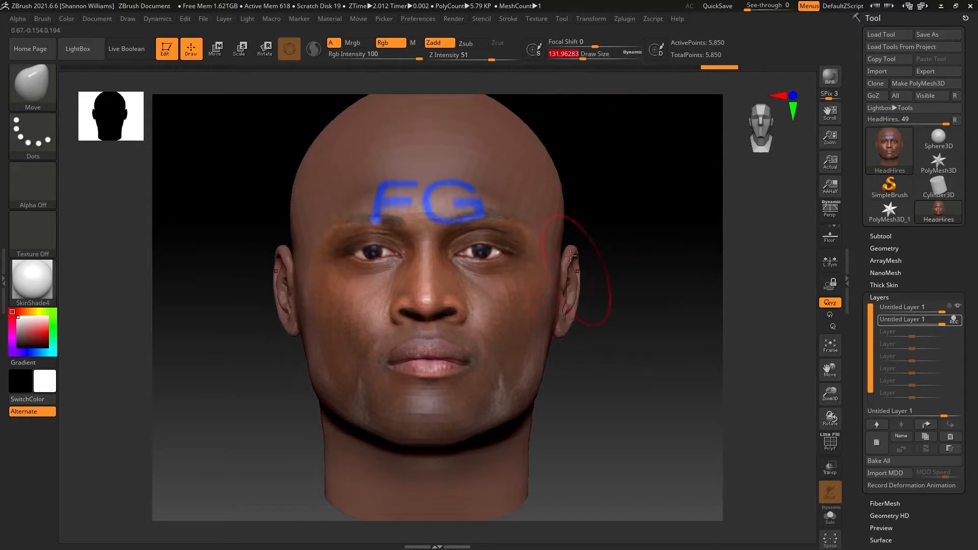
drag(581, 255, 582, 301)
mouse_move(616, 332)
alt+mouse_down()
mouse_move(612, 297)
mouse_move(565, 302)
mouse_move(562, 312)
alt+mouse_up()
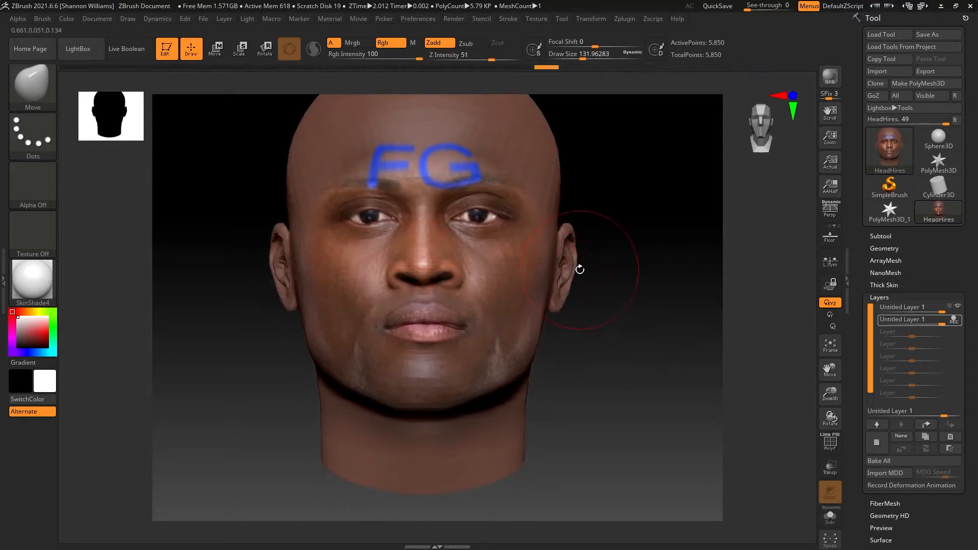
drag(575, 269, 579, 276)
mouse_move(576, 232)
mouse_down()
mouse_move(588, 251)
mouse_move(576, 251)
mouse_up()
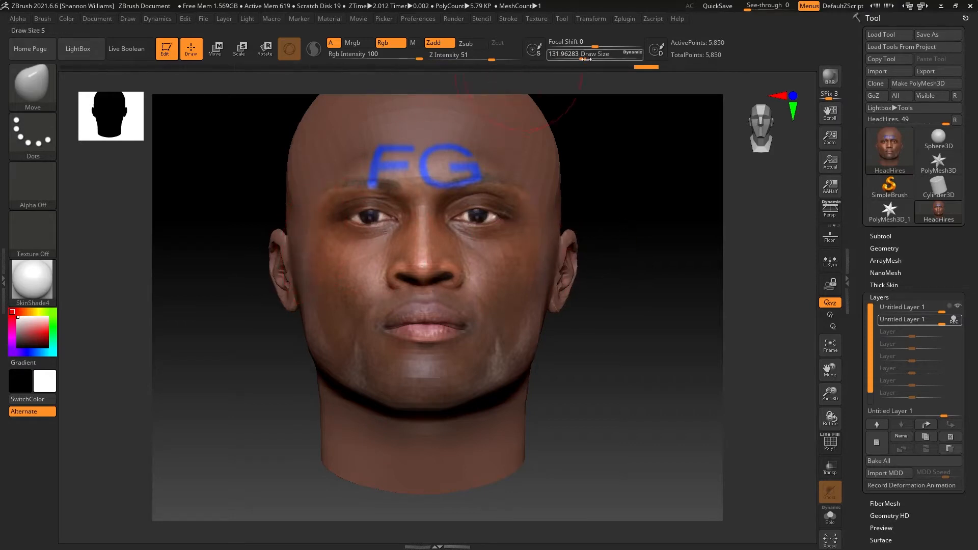
Step: Set the draw size to about 182 and reshape the jaw to be wider and squarer, undoing the last few strokes
drag(582, 59, 588, 60)
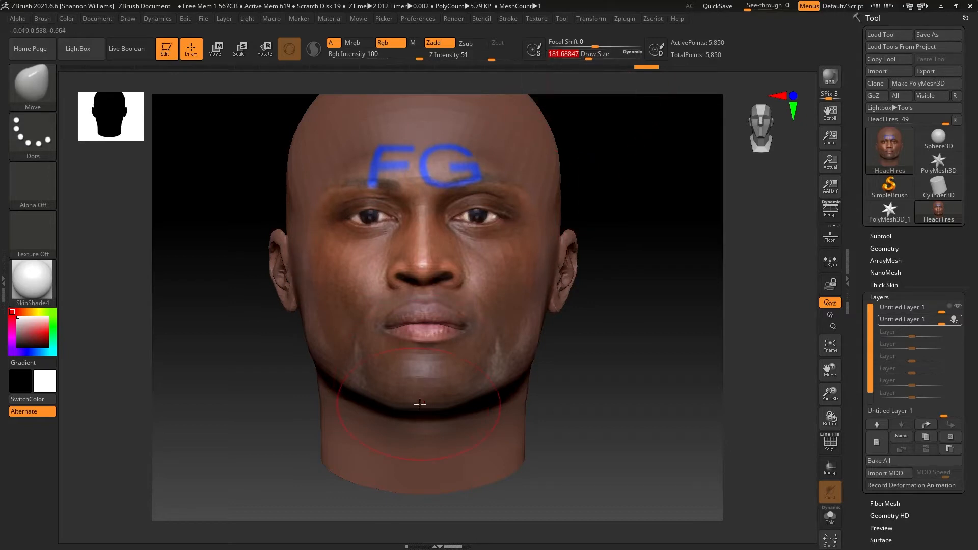
drag(465, 398, 507, 387)
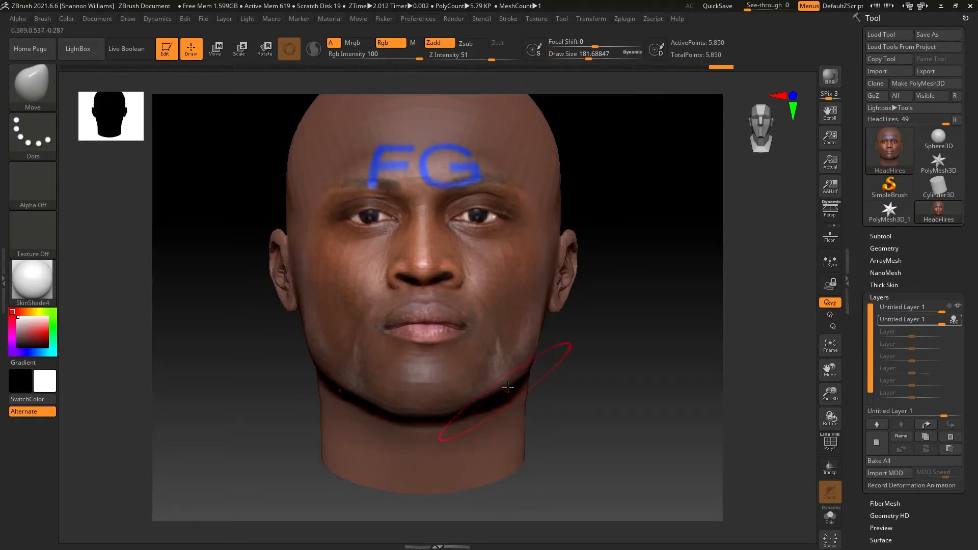
mouse_move(530, 345)
mouse_down()
mouse_move(543, 343)
mouse_move(538, 361)
mouse_move(501, 380)
mouse_up()
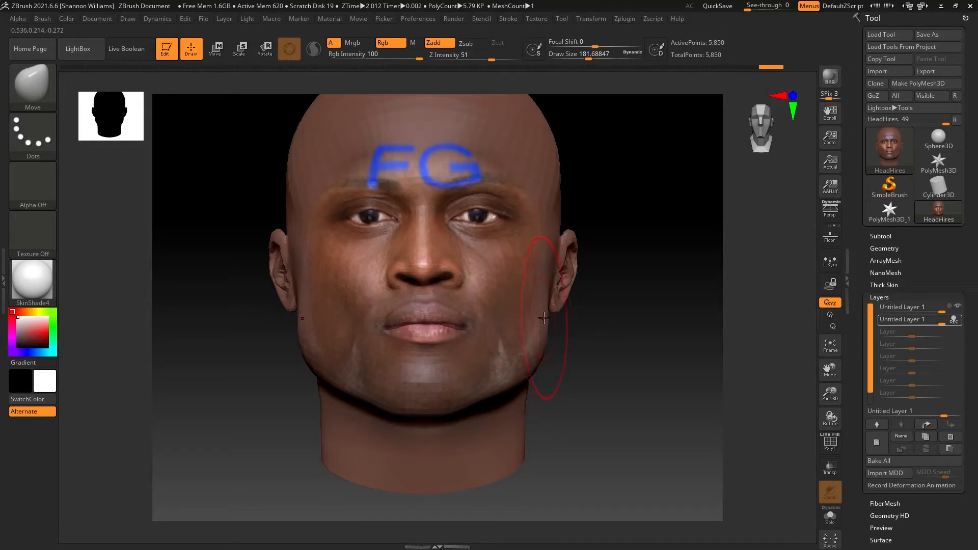
key(ctrl+z)
key(ctrl+z)
key(ctrl+z)
key(ctrl+z)
key(ctrl+z)
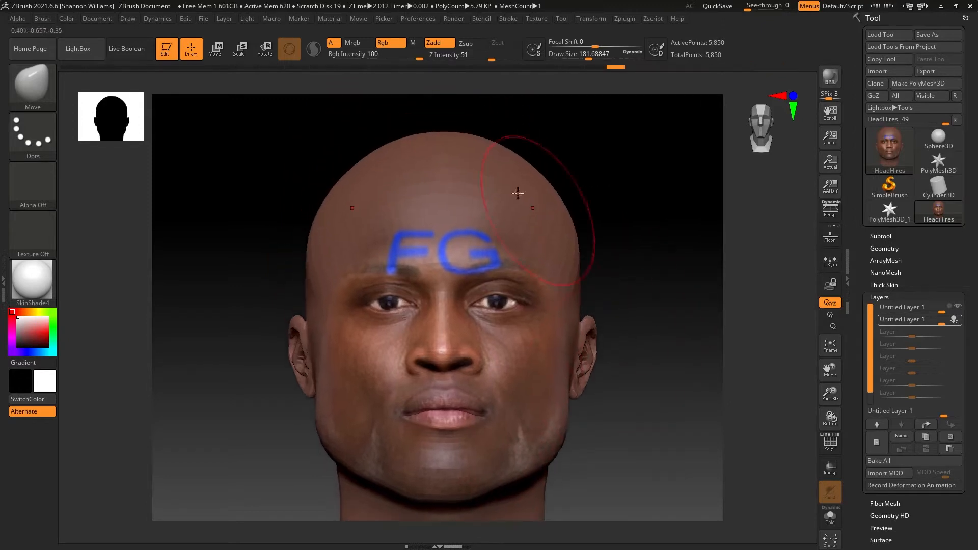
Step: Raise the top of the cranium slightly with the Move brush in profile view to fill out the crown
drag(447, 168, 446, 156)
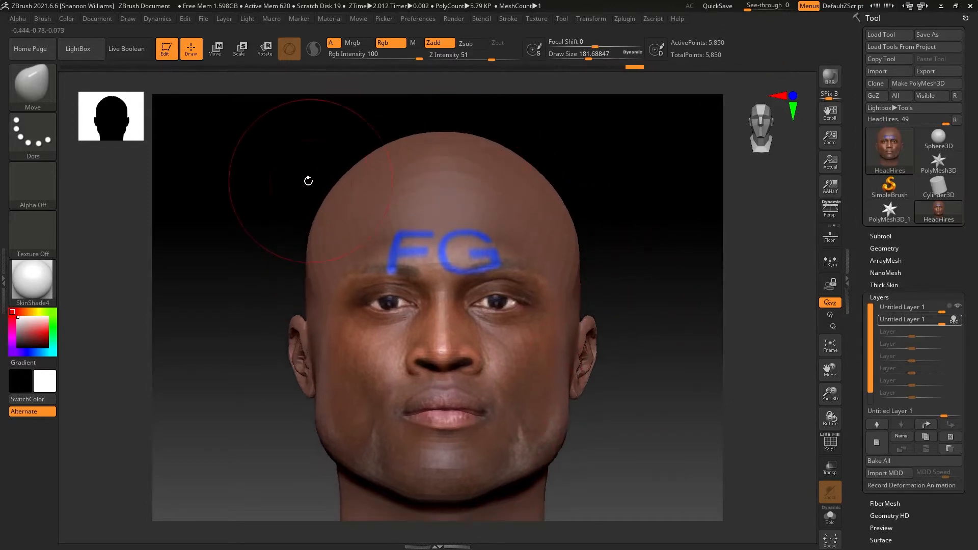
mouse_move(305, 181)
mouse_down()
mouse_move(519, 188)
mouse_move(485, 207)
mouse_move(493, 209)
mouse_up()
mouse_move(469, 179)
mouse_down()
mouse_move(481, 174)
mouse_move(468, 177)
mouse_move(446, 149)
mouse_up()
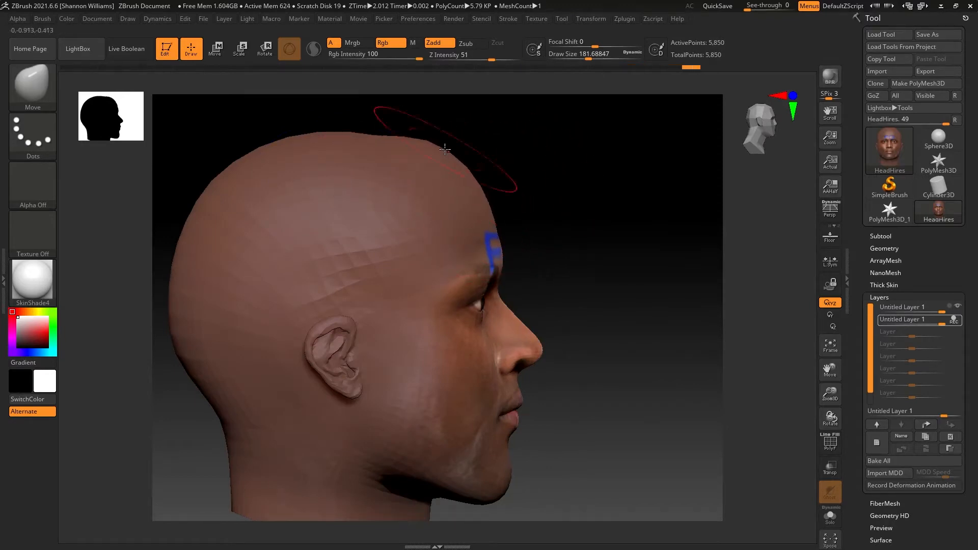
drag(358, 136, 358, 130)
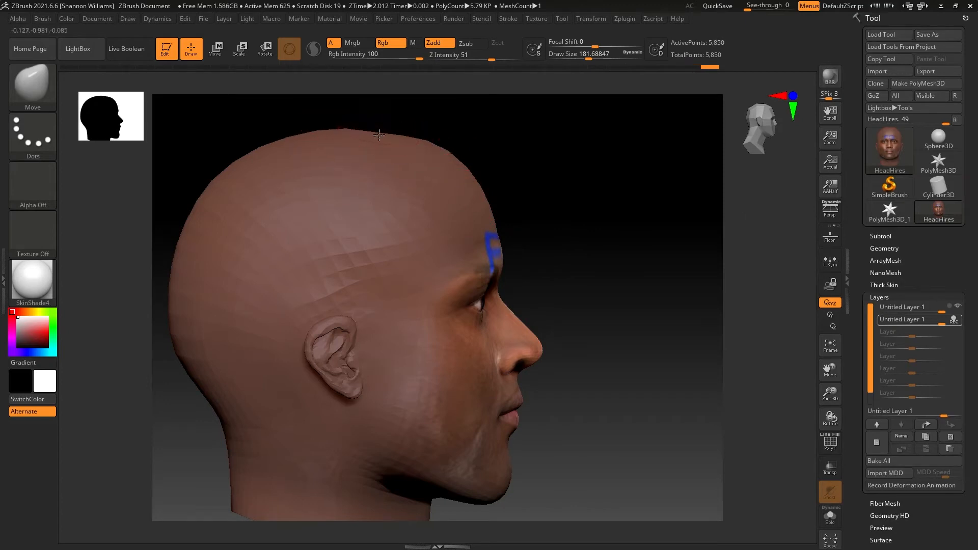
drag(567, 258, 599, 233)
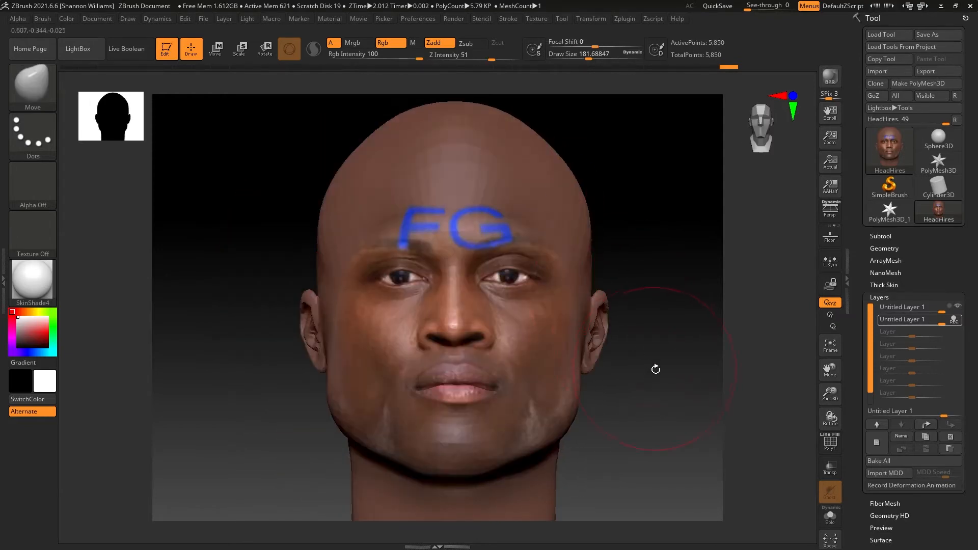
Step: Stop recording on the active layer and export the head as LashleyHeadRevised.obj into the Lashley folder
alt+drag(656, 370, 637, 314)
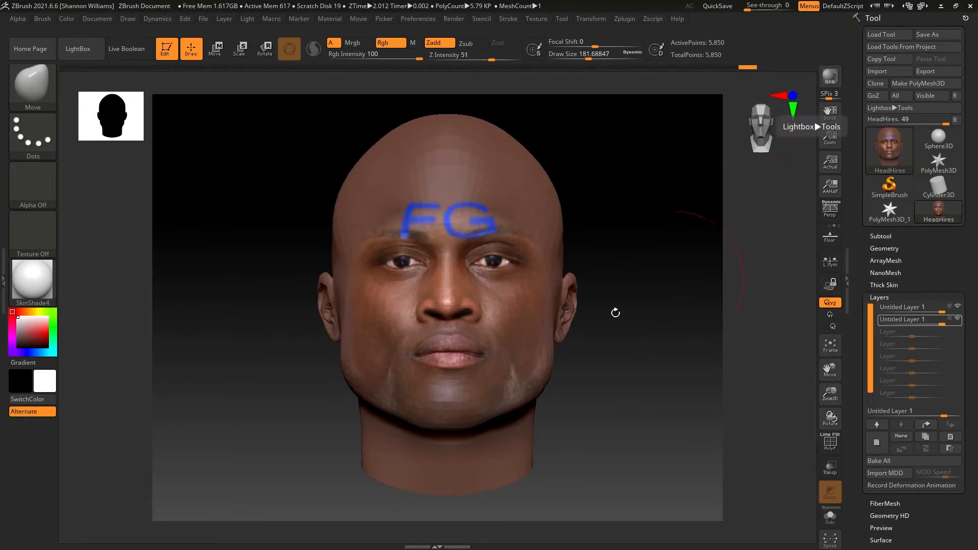
mouse_move(613, 312)
mouse_down()
mouse_move(569, 305)
mouse_move(633, 305)
mouse_move(780, 232)
mouse_up()
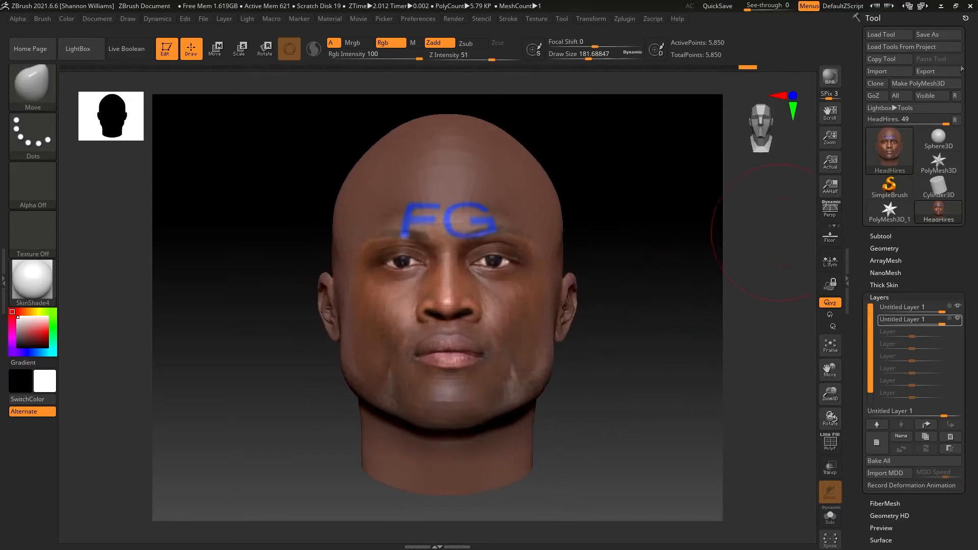
click(925, 71)
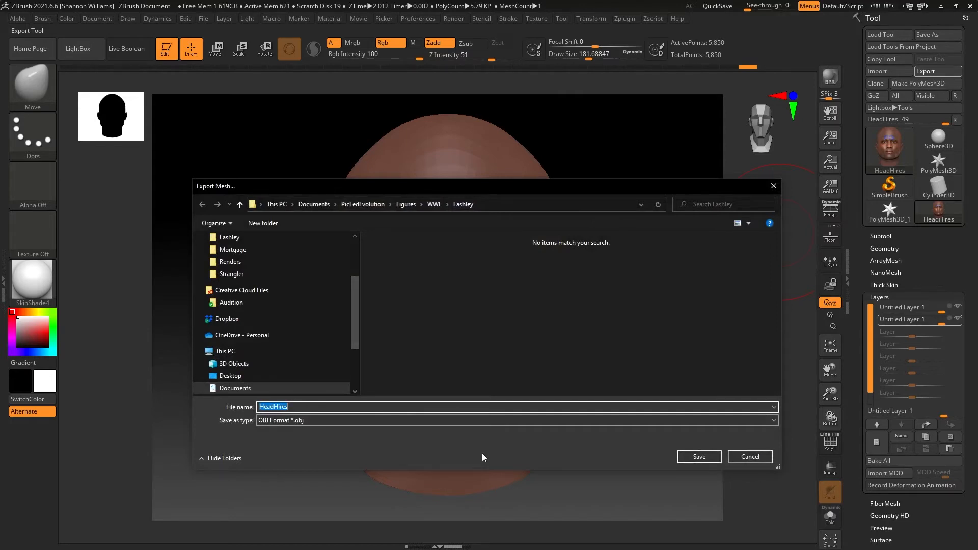
text(LashleyHead)
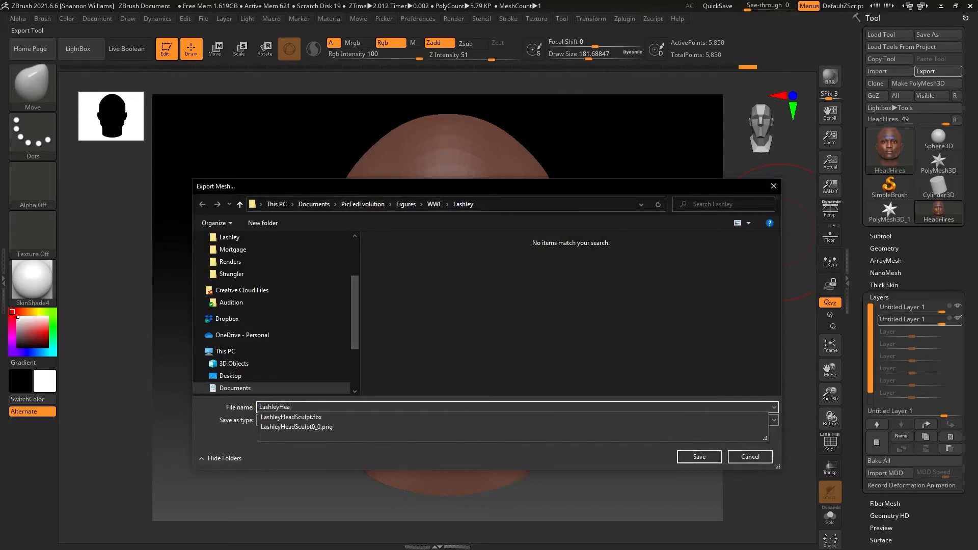
key(Return)
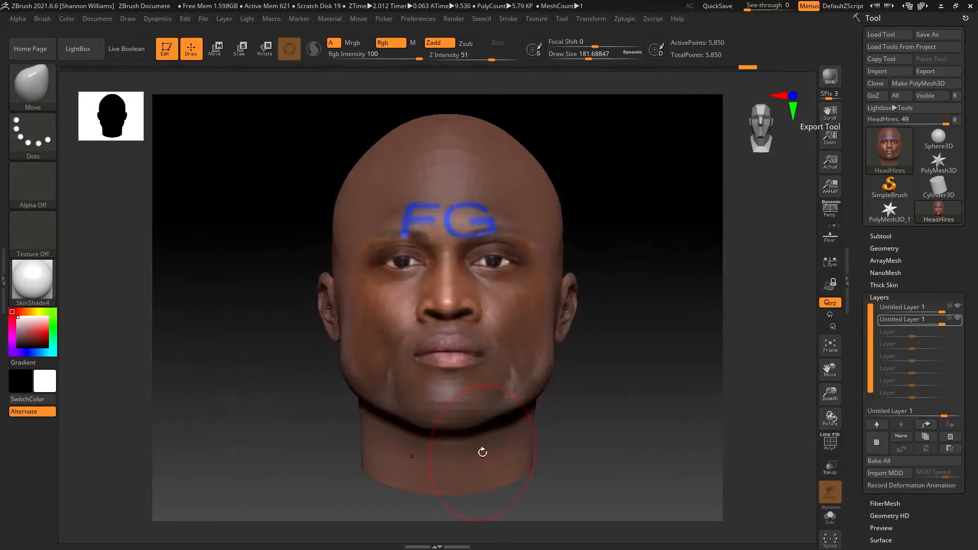
Step: Close ZBrush without saving the project and launch Maya LT with an empty scene
click(970, 6)
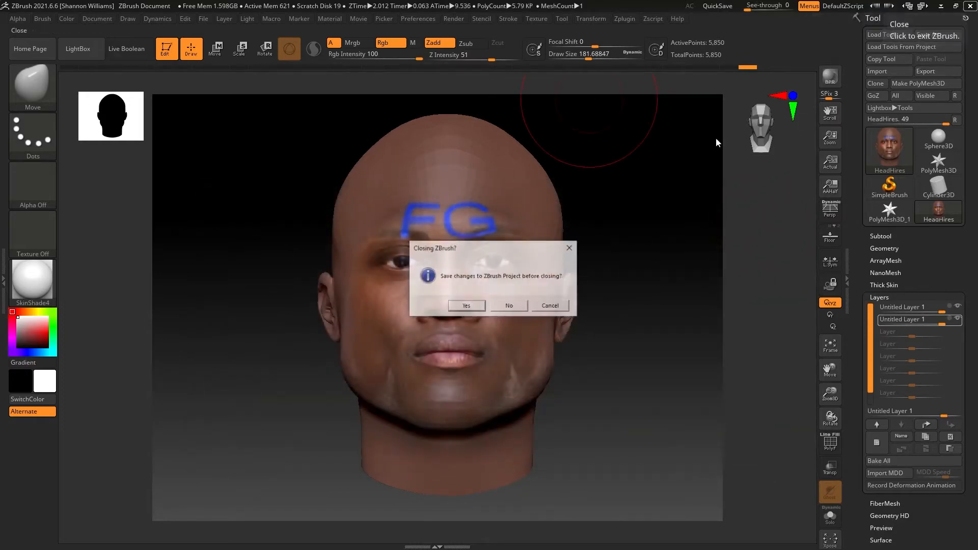
click(512, 306)
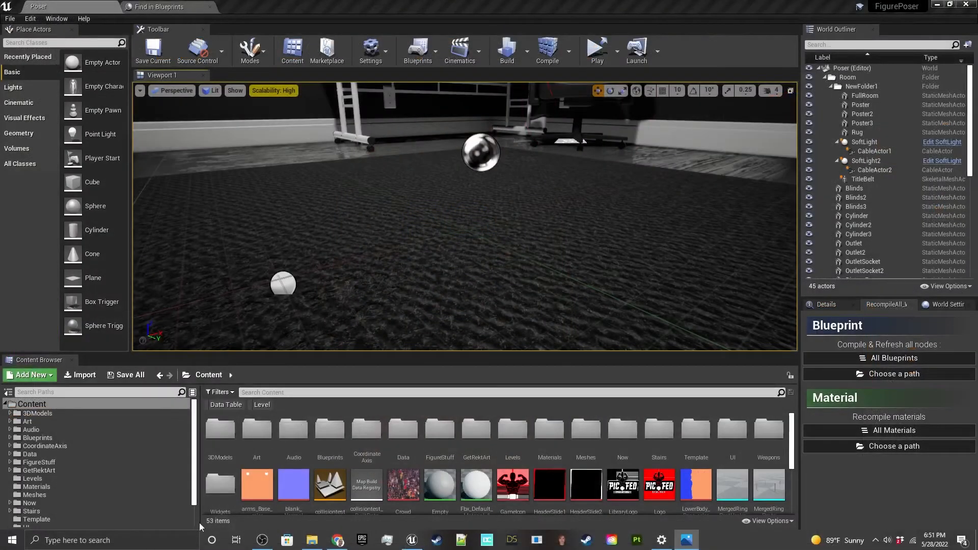
click(174, 546)
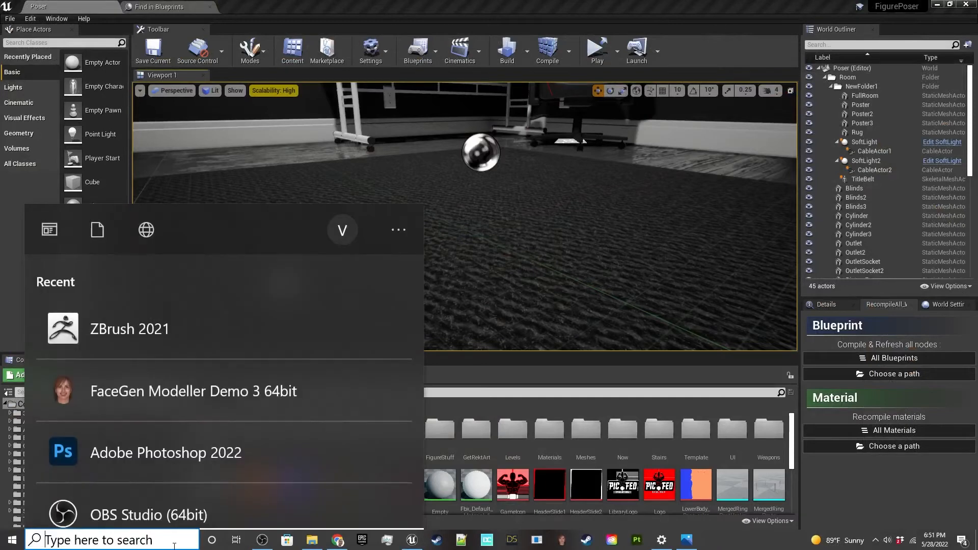
text(maya)
key(Return)
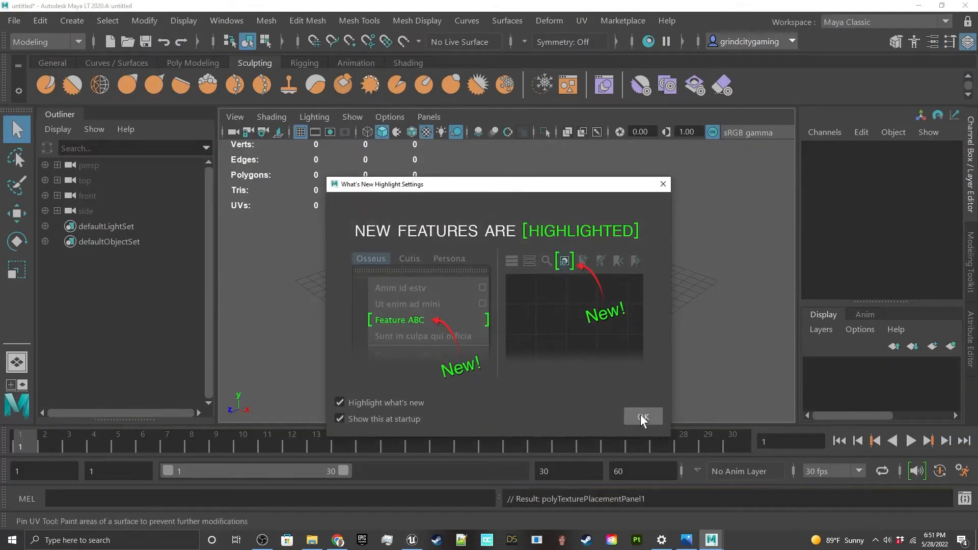
click(643, 416)
Step: Import LashleyHeadRevised.obj from the Documents\PicFedEvolution\Figures\WWE\Lashley folder
click(14, 20)
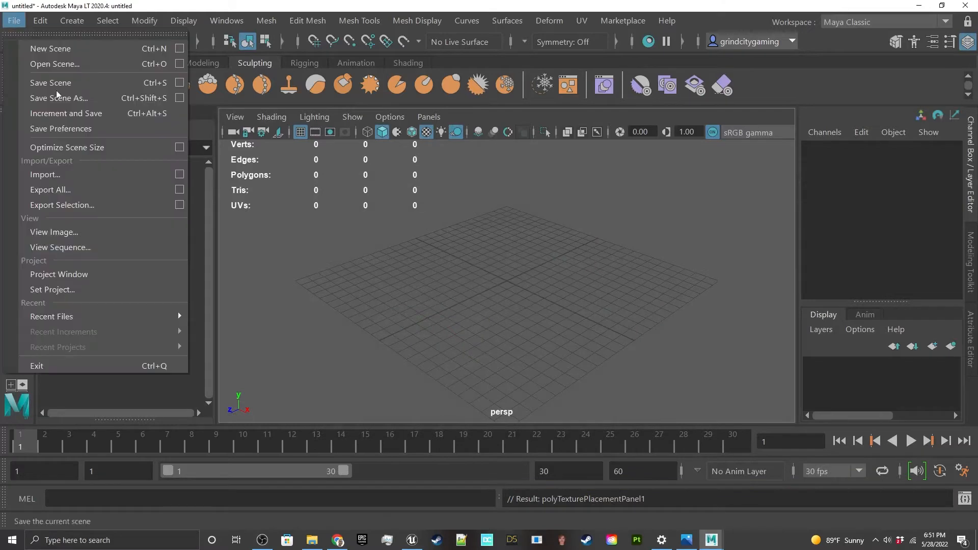
click(84, 174)
click(371, 200)
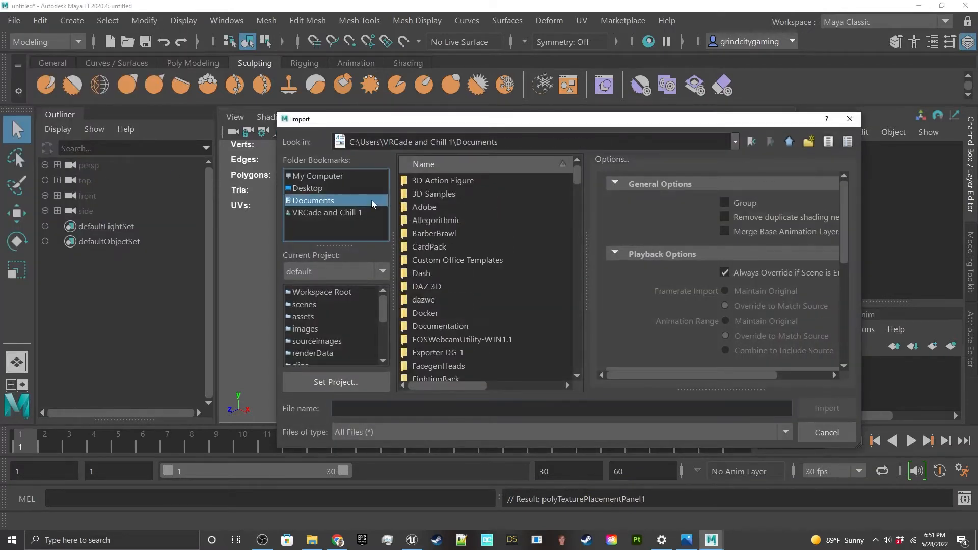
scroll(439, 249, down, 5)
scroll(439, 246, up, 4)
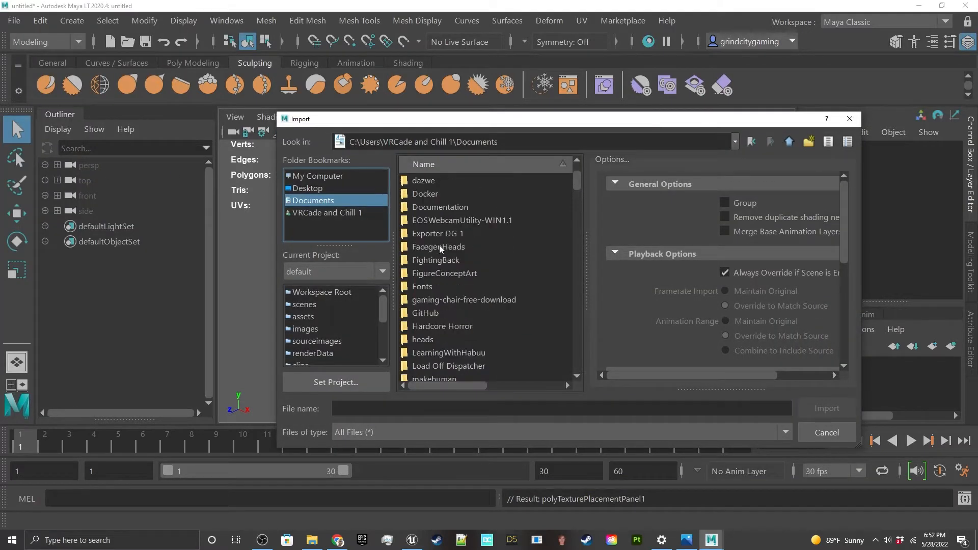
scroll(443, 274, down, 9)
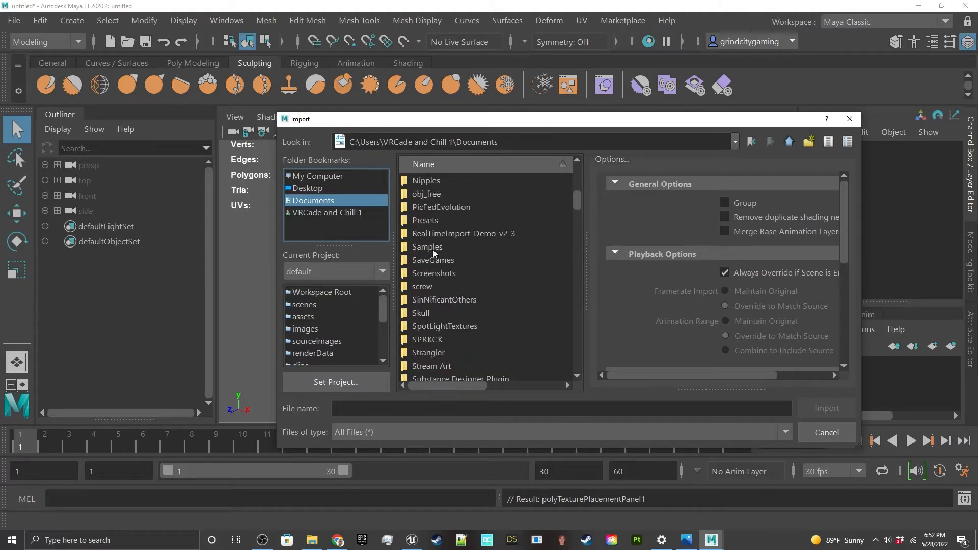
double_click(436, 208)
double_click(438, 179)
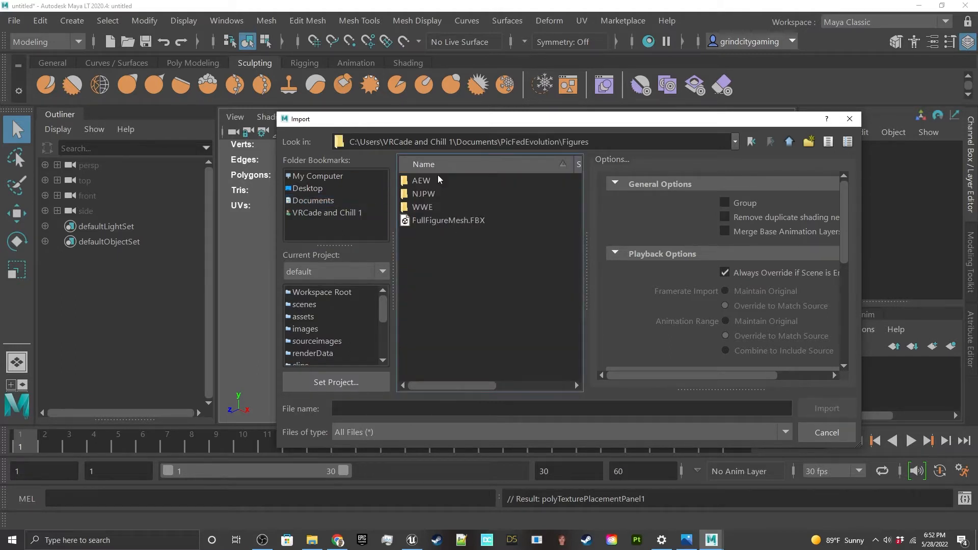
double_click(430, 207)
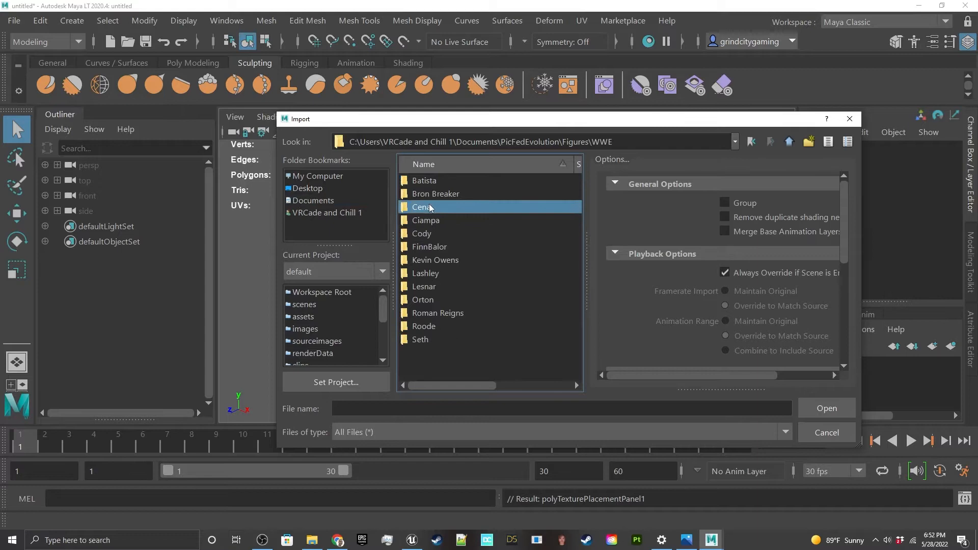
double_click(426, 273)
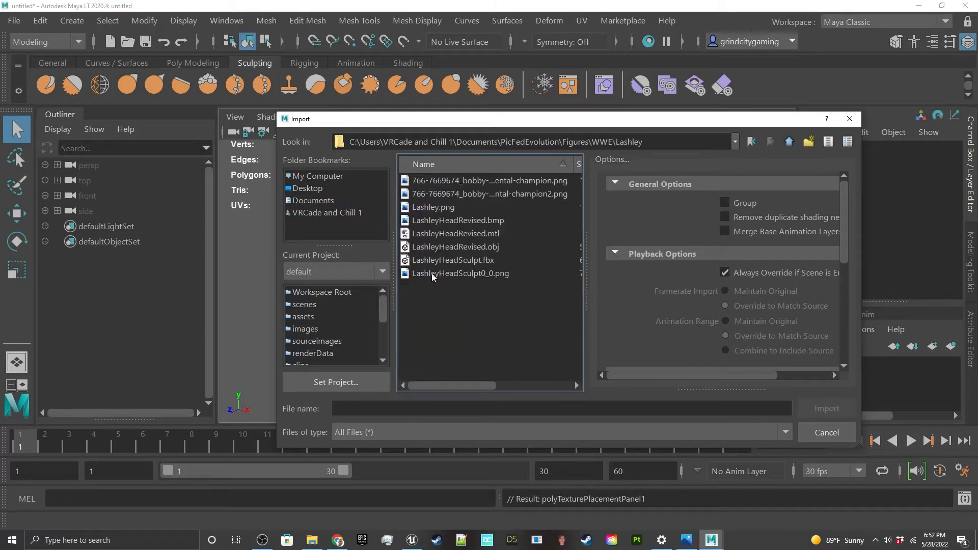
double_click(458, 247)
Step: Frame the imported head and examine its shape and face texture from the front and slight side angles
scroll(522, 261, down, 15)
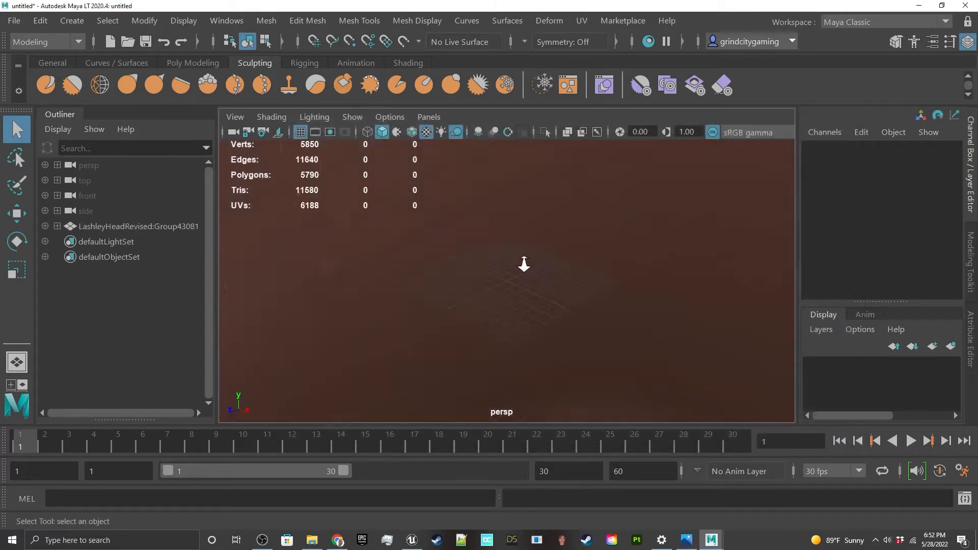
alt+drag(521, 260, 624, 288)
alt+middle_drag(623, 288, 604, 262)
scroll(584, 264, up, 3)
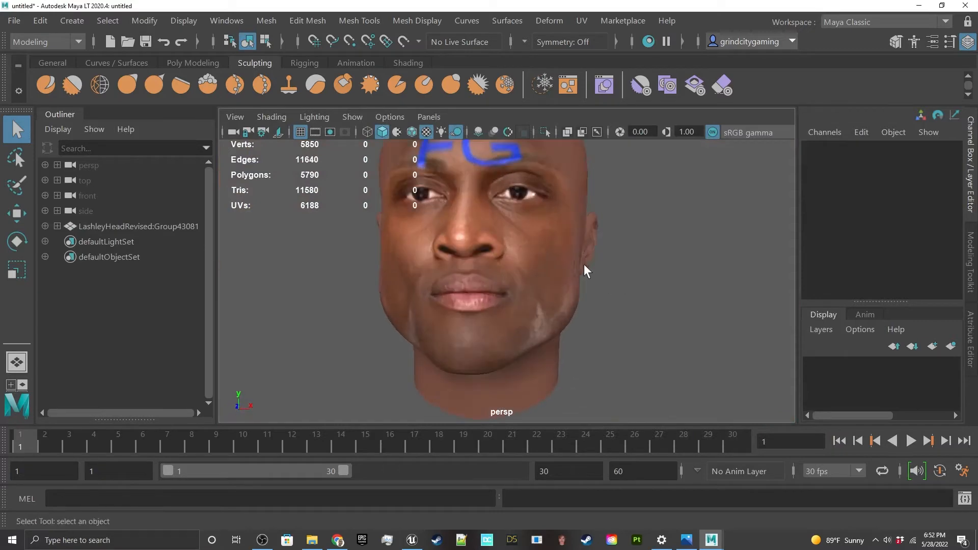
alt+drag(584, 264, 607, 268)
scroll(607, 268, down, 3)
alt+middle_drag(592, 260, 575, 255)
Step: Select the head mesh and examine its checkered UV layout around the jaw and neck
click(498, 249)
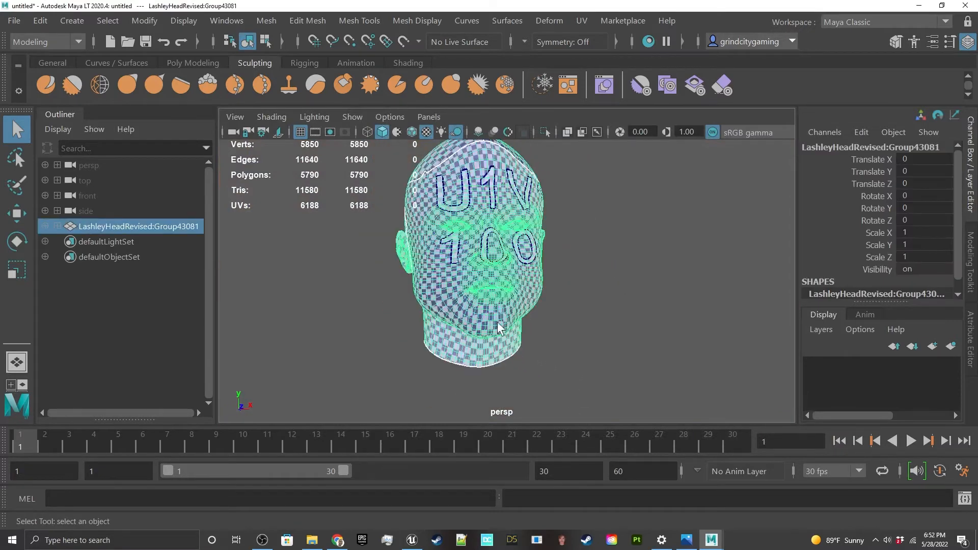
alt+drag(498, 249, 539, 266)
scroll(480, 221, up, 5)
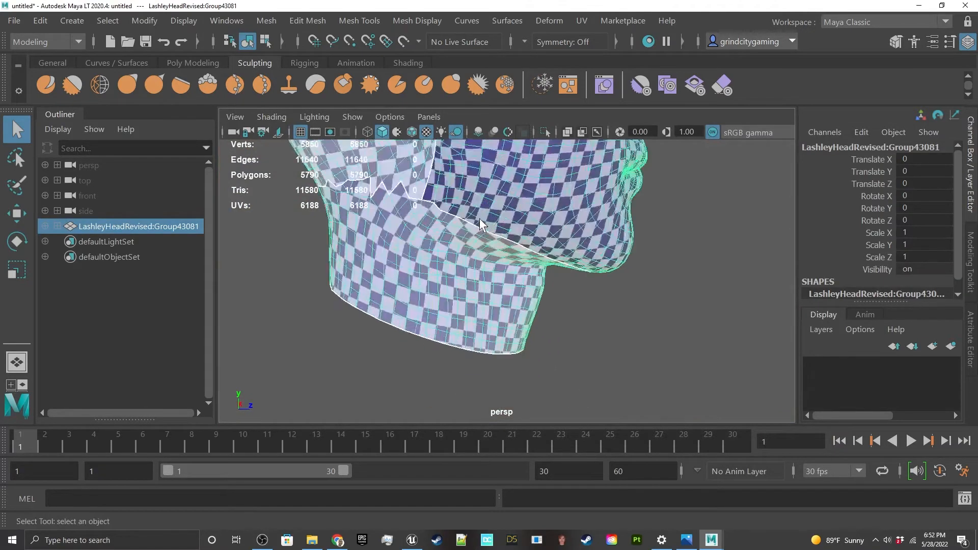
scroll(481, 244, down, 2)
alt+middle_drag(460, 249, 505, 275)
alt+drag(467, 275, 458, 224)
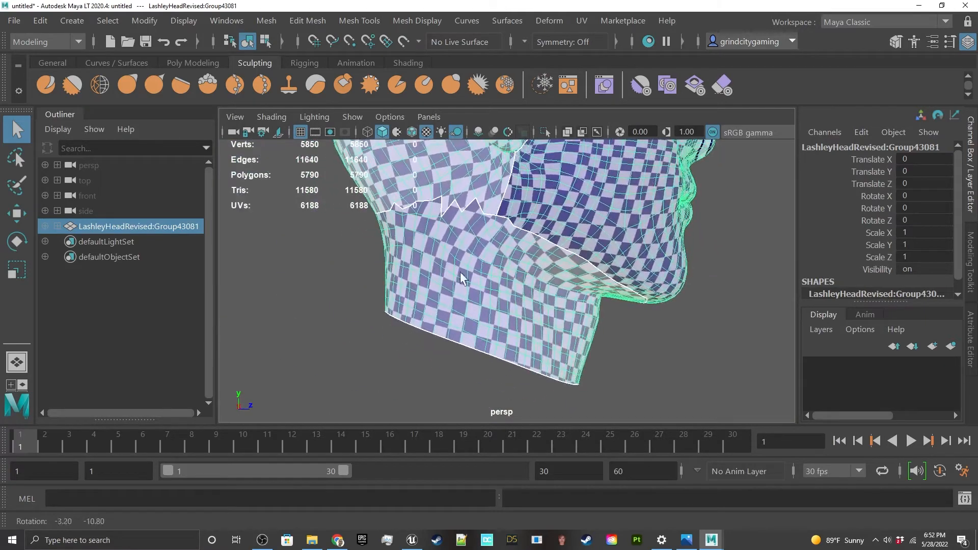
scroll(457, 225, up, 3)
scroll(458, 224, down, 2)
alt+drag(614, 284, 565, 261)
Step: Switch to edge selection, select an edge loop on the head and examine the UV seam along the neck, jaw and scalp
right_drag(517, 129, 515, 83)
double_click(480, 222)
alt+drag(480, 223, 423, 234)
mouse_move(487, 238)
alt+mouse_down()
mouse_move(570, 285)
mouse_move(446, 308)
mouse_move(496, 247)
alt+mouse_up()
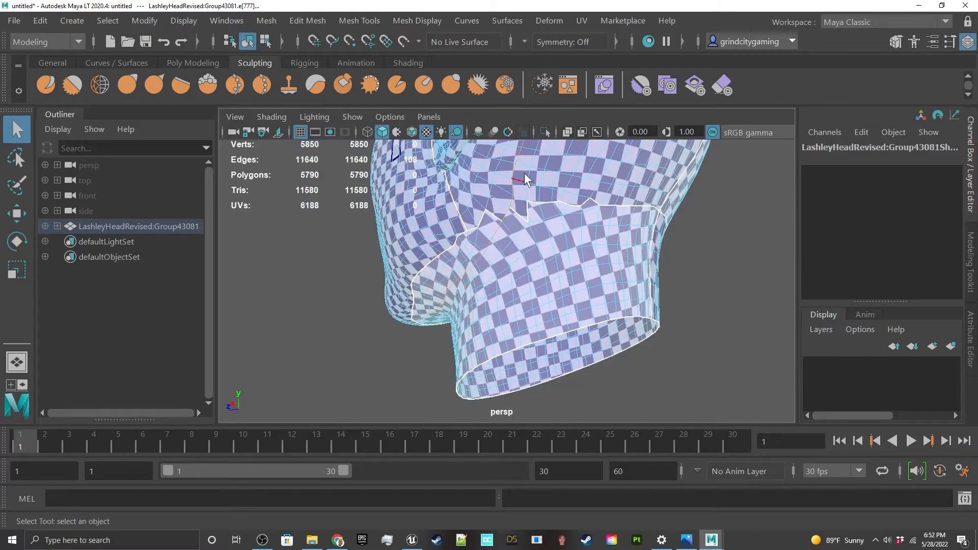
alt+drag(525, 178, 588, 254)
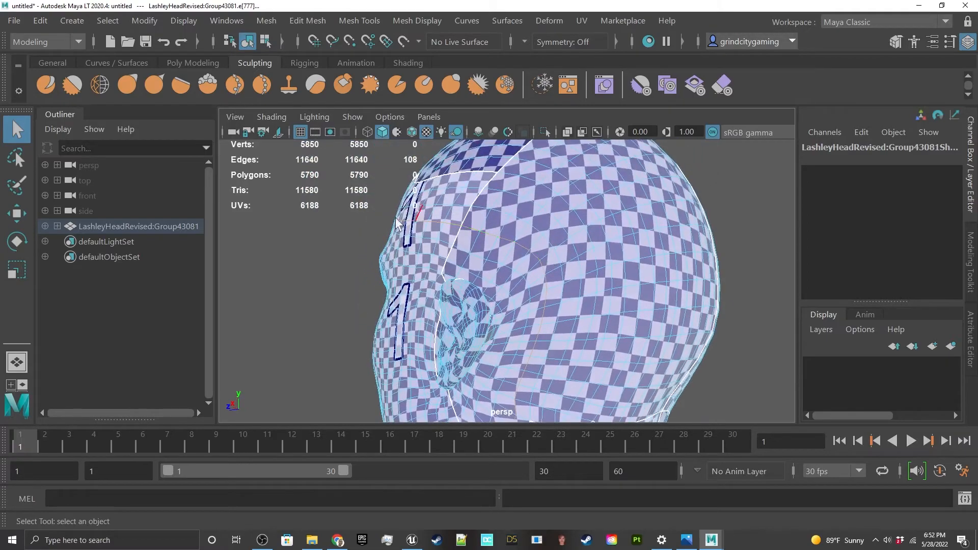
alt+drag(397, 224, 542, 253)
alt+middle_drag(587, 255, 561, 260)
scroll(517, 252, up, 4)
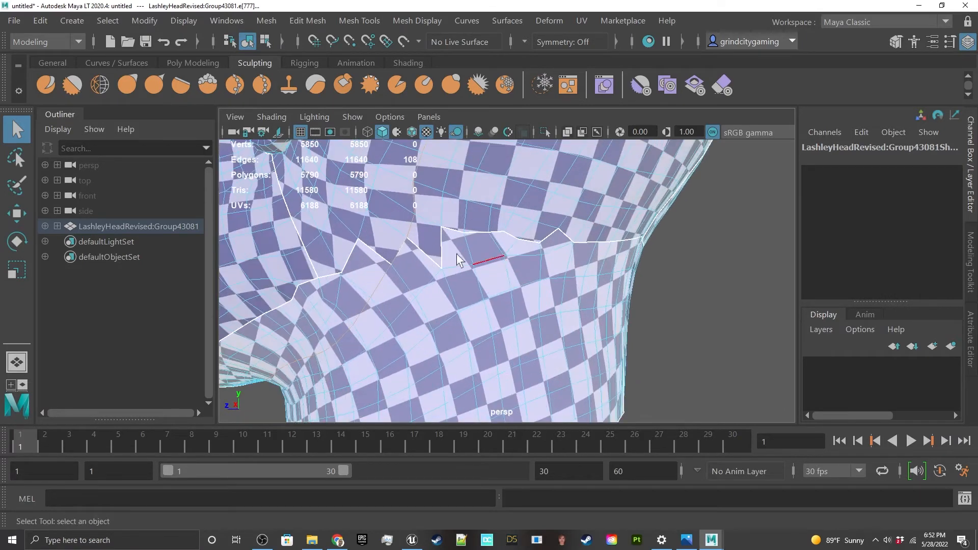
alt+drag(451, 273, 560, 241)
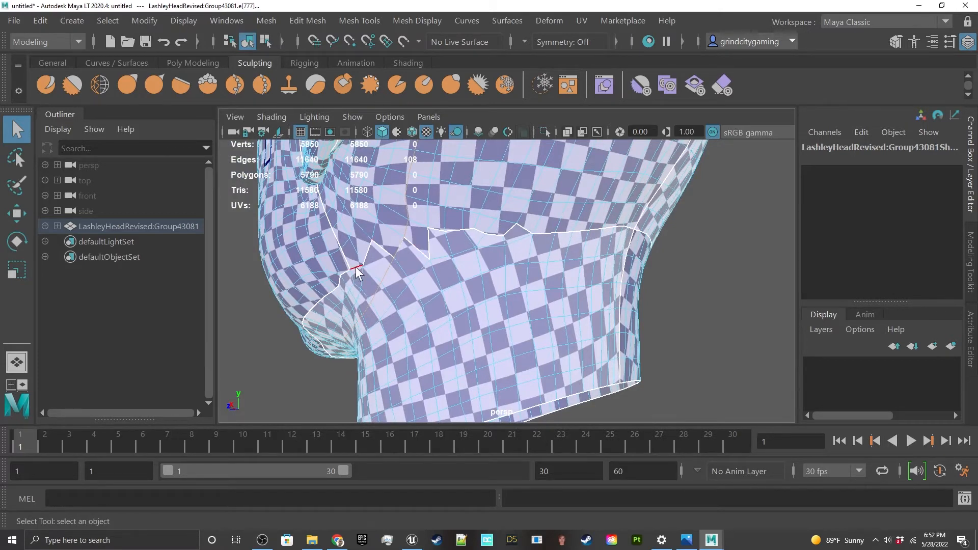
alt+drag(405, 277, 476, 243)
scroll(487, 234, up, 4)
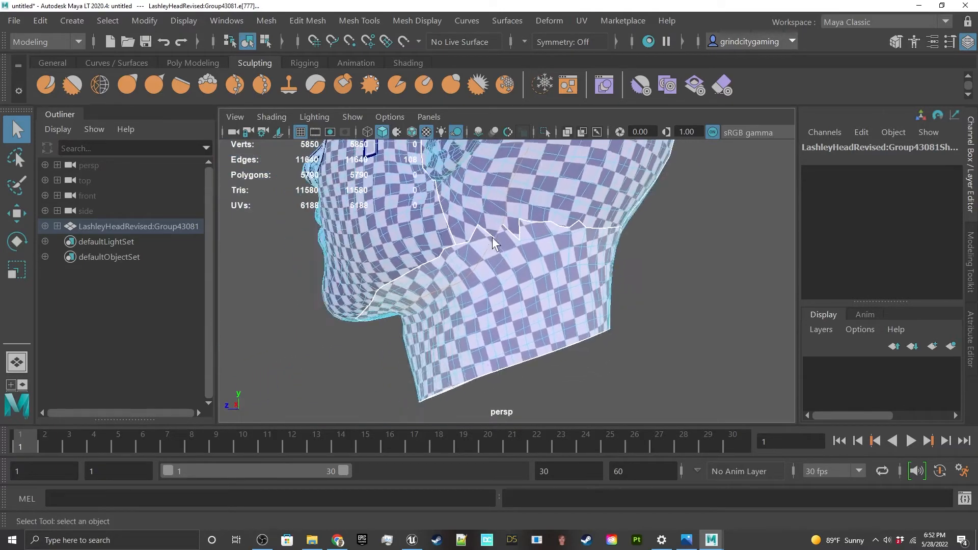
alt+drag(442, 215, 433, 264)
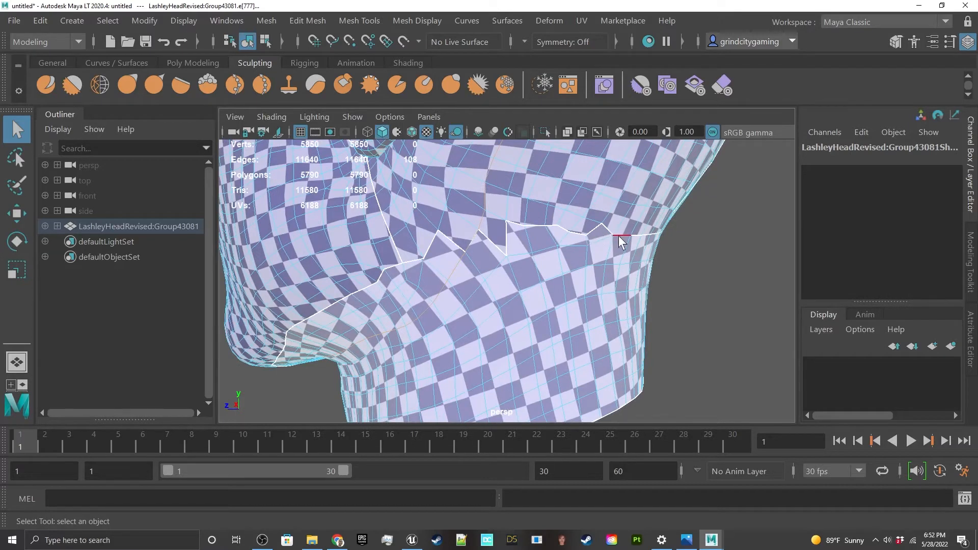
Step: Use Multi-Cut to make a straight cut below the jagged UV seam along one side of the upper neck
click(293, 23)
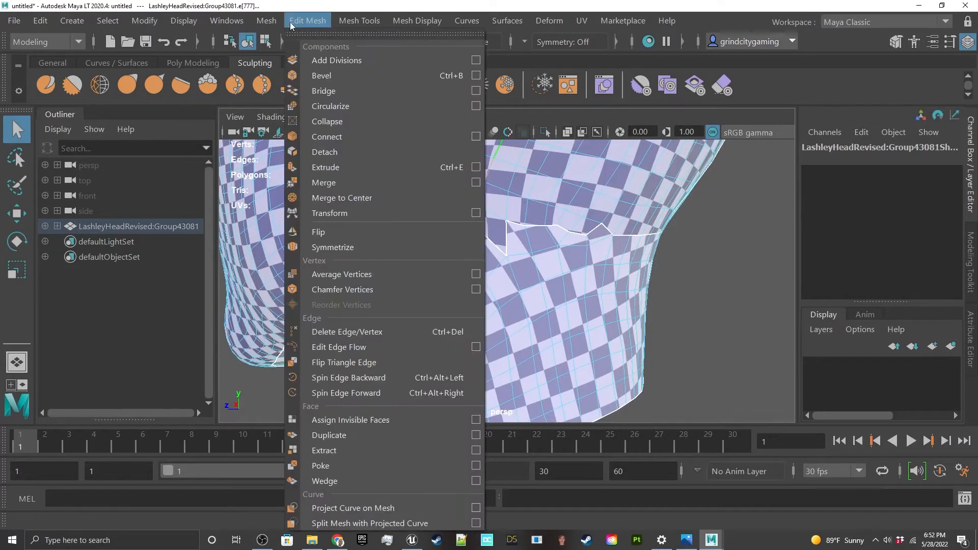
mouse_move(259, 25)
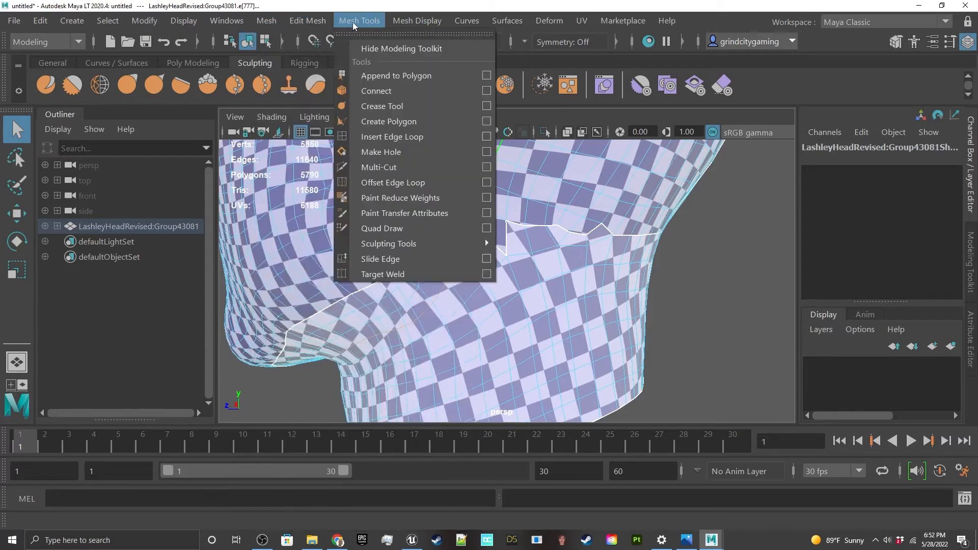
click(376, 164)
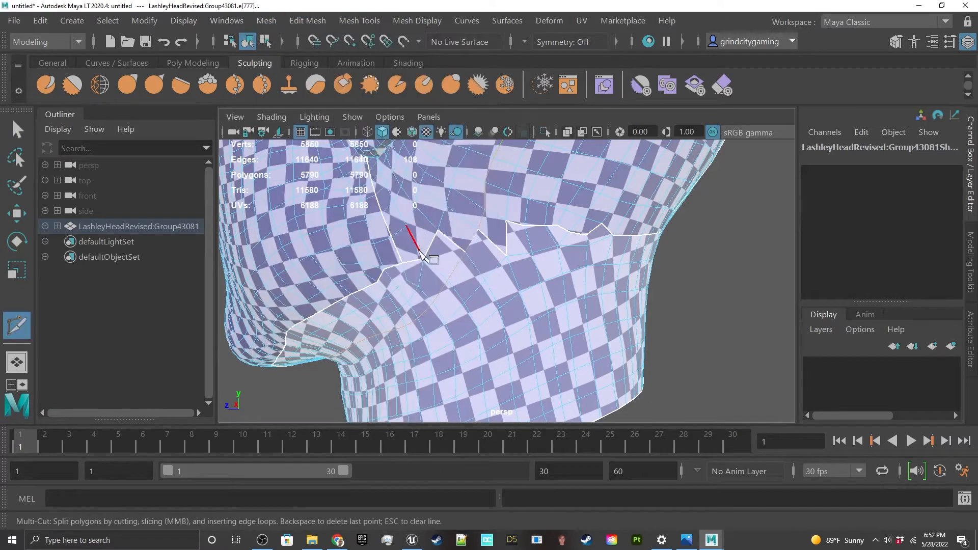
click(423, 258)
alt+drag(595, 240, 575, 234)
click(575, 224)
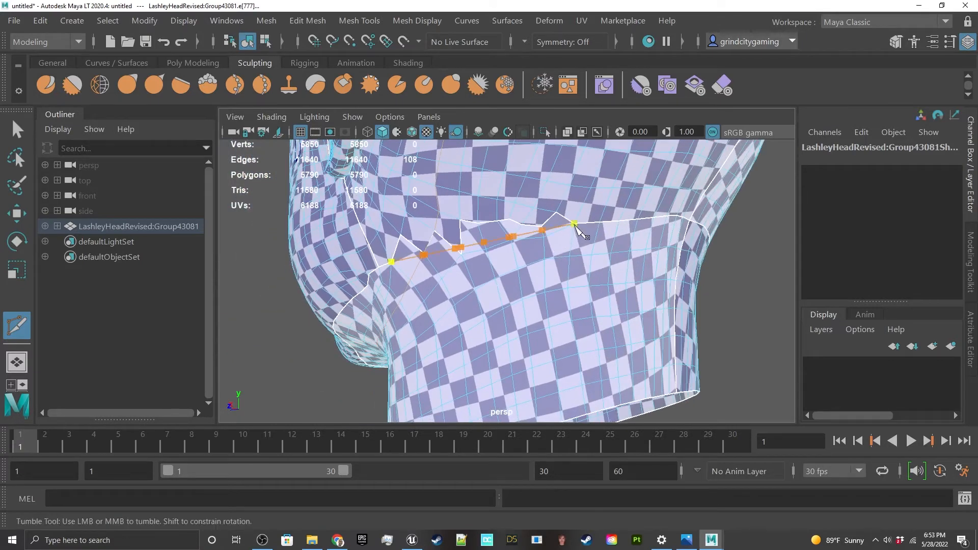
key(Return)
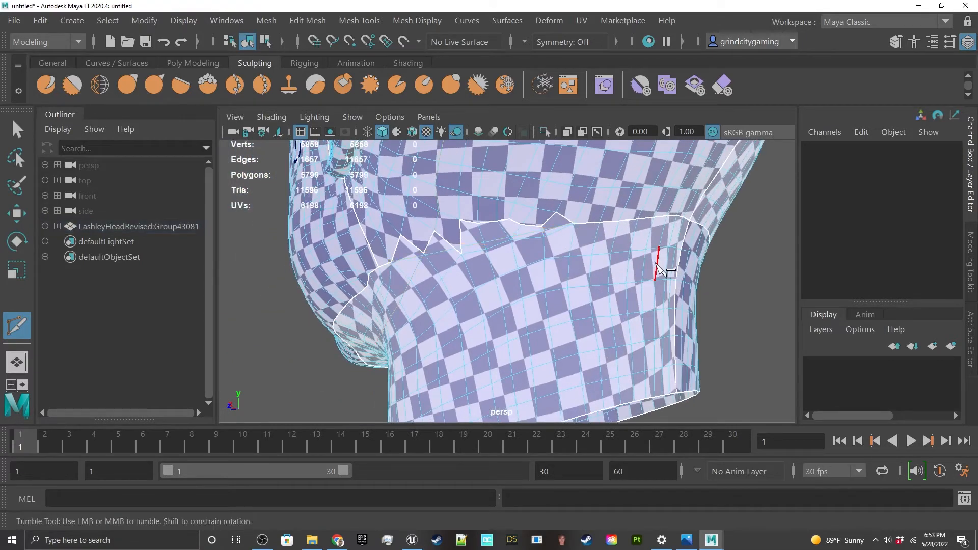
Step: Make a matching Multi-Cut below the jagged UV seam on the opposite side of the neck
alt+drag(656, 265, 518, 265)
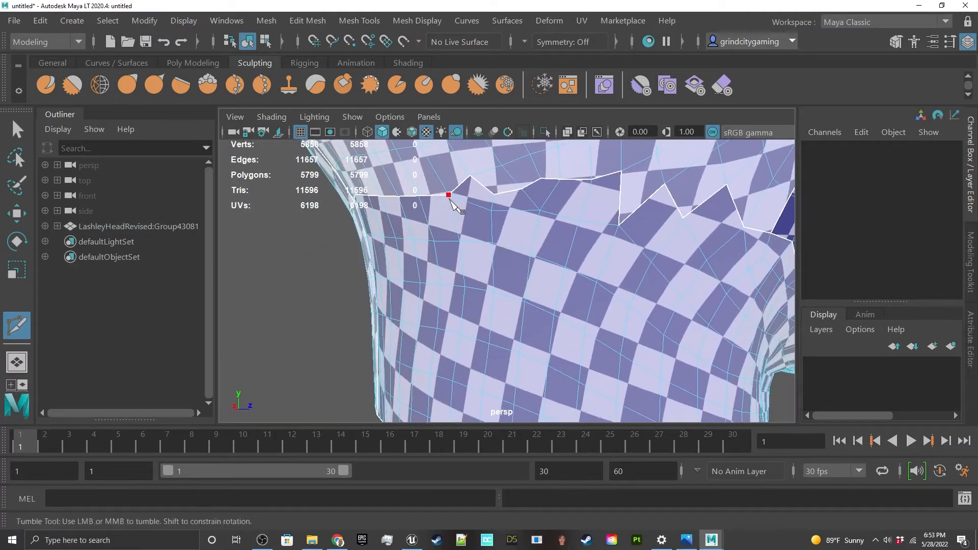
alt+middle_drag(637, 261, 574, 265)
alt+drag(573, 264, 564, 266)
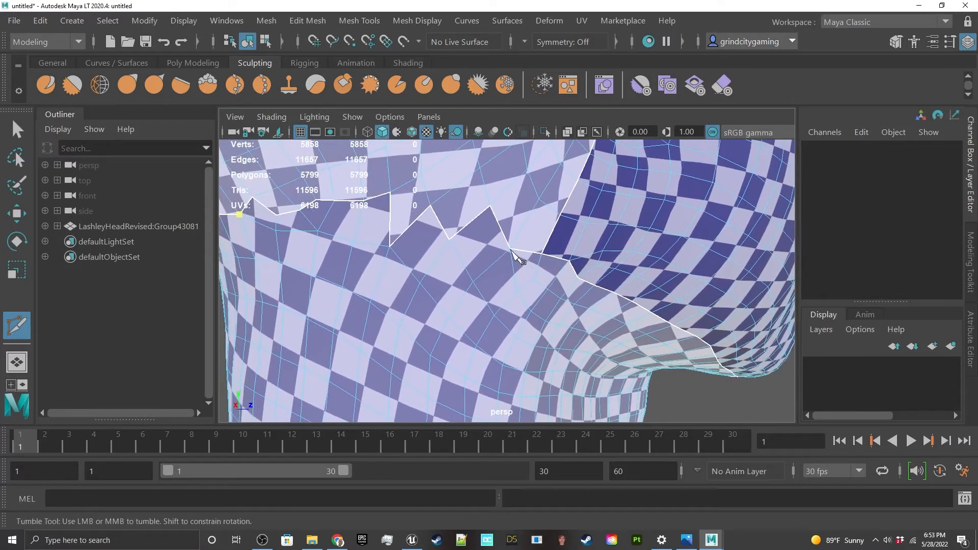
click(510, 249)
right_click(511, 249)
alt+drag(462, 238, 466, 240)
Step: Switch to edge selection and select the newly cut edges on both sides of the neck
right_click(418, 254)
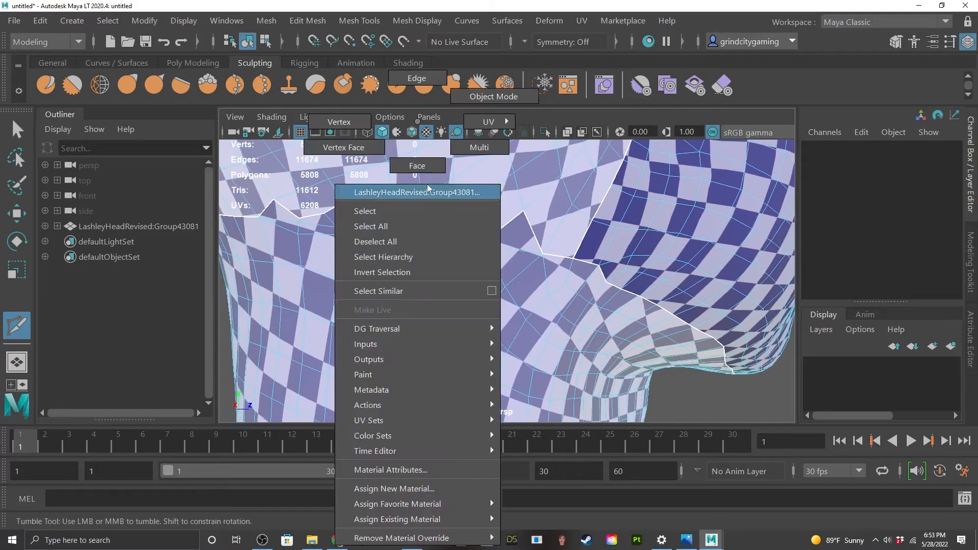
click(417, 78)
key(w)
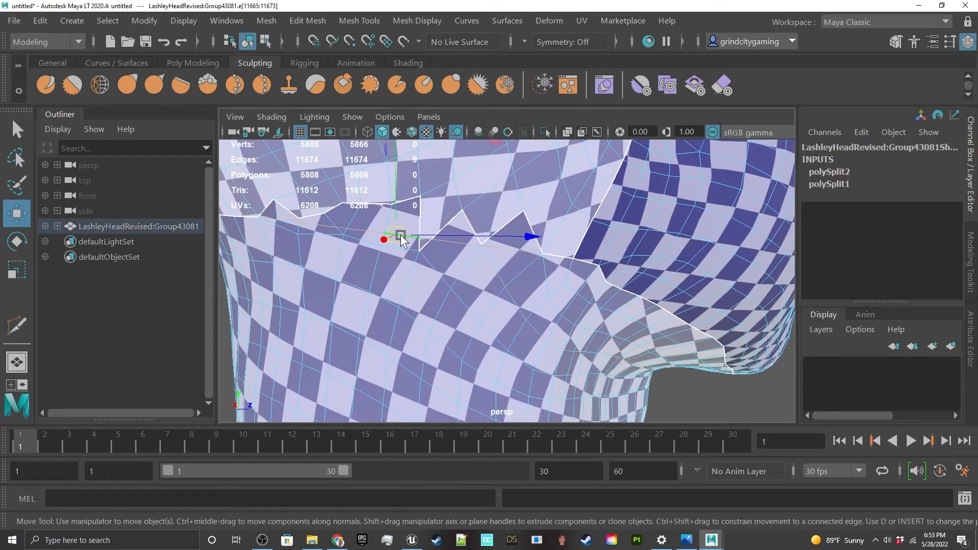
alt+drag(339, 294, 497, 283)
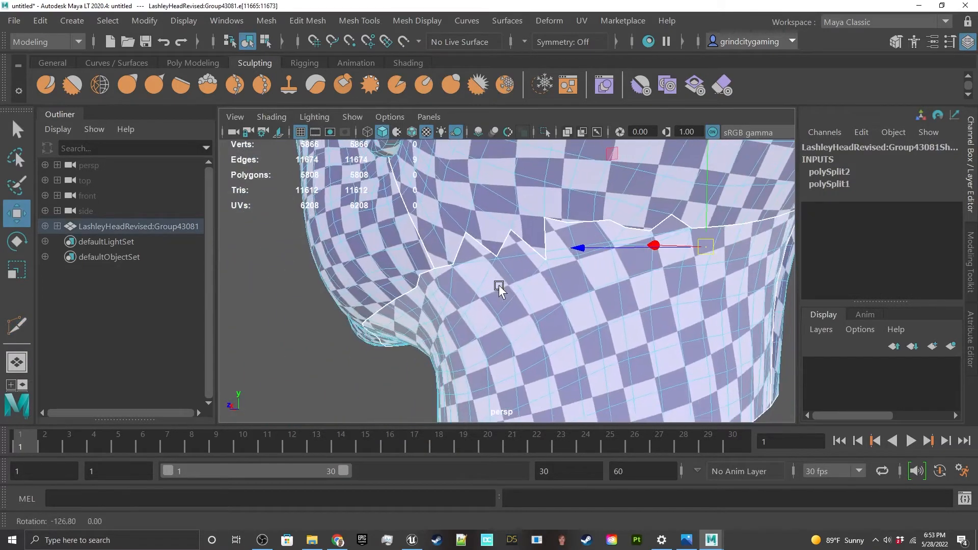
shift+double_click(516, 256)
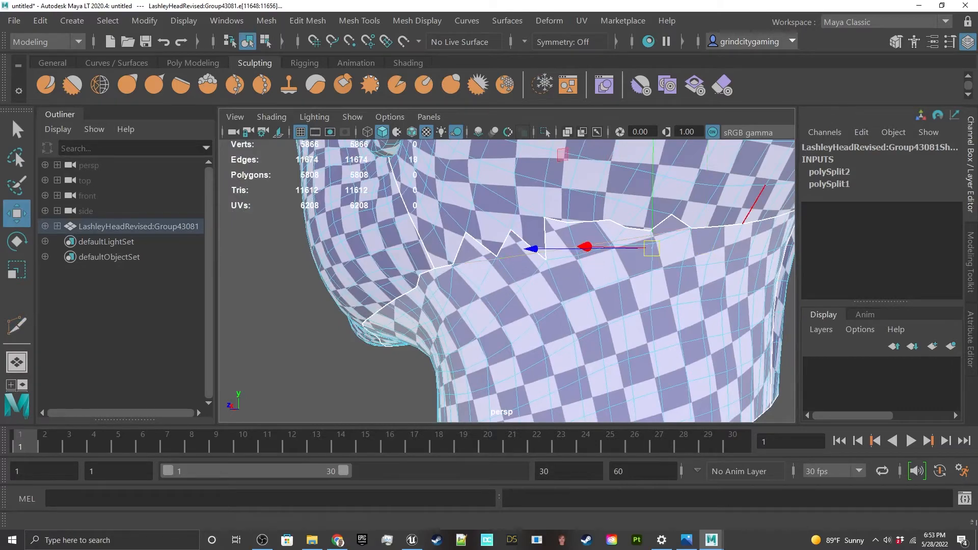
Step: Split the UVs along the selected neck cuts in the UV Editor
drag(977, 57, 758, 67)
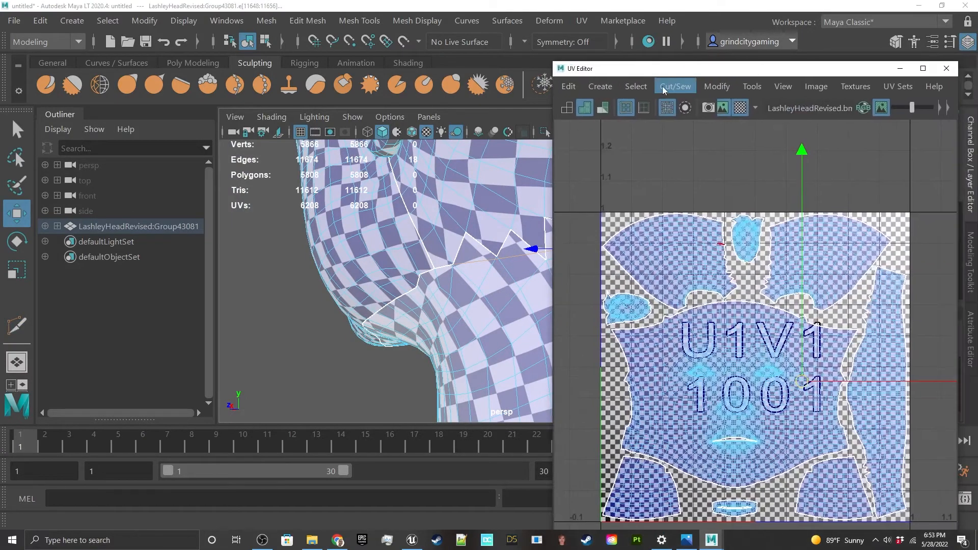
scroll(849, 402, up, 5)
scroll(802, 400, down, 5)
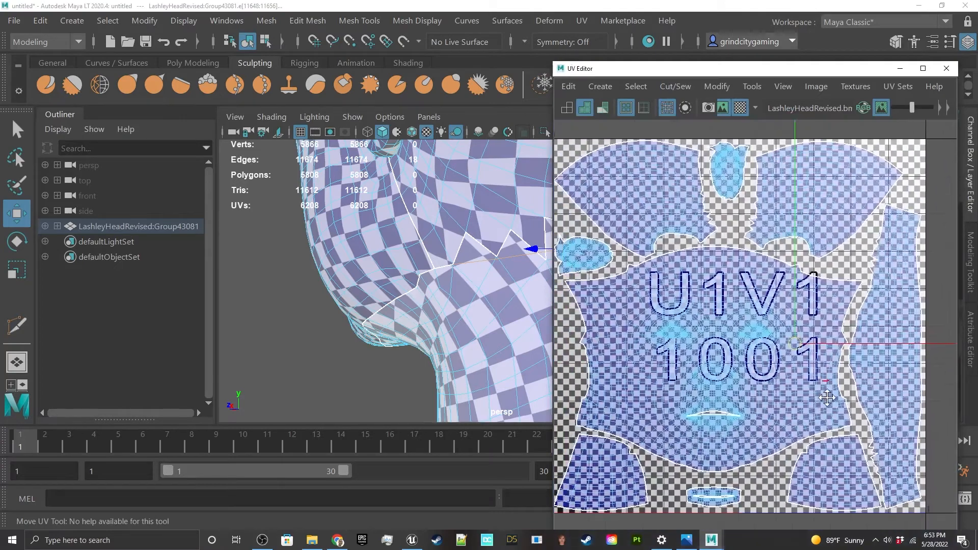
click(681, 88)
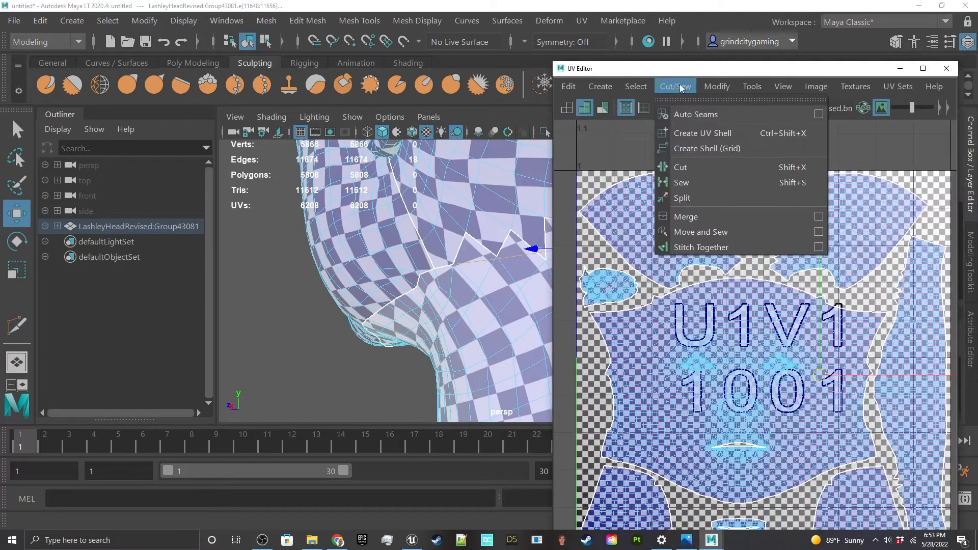
click(684, 197)
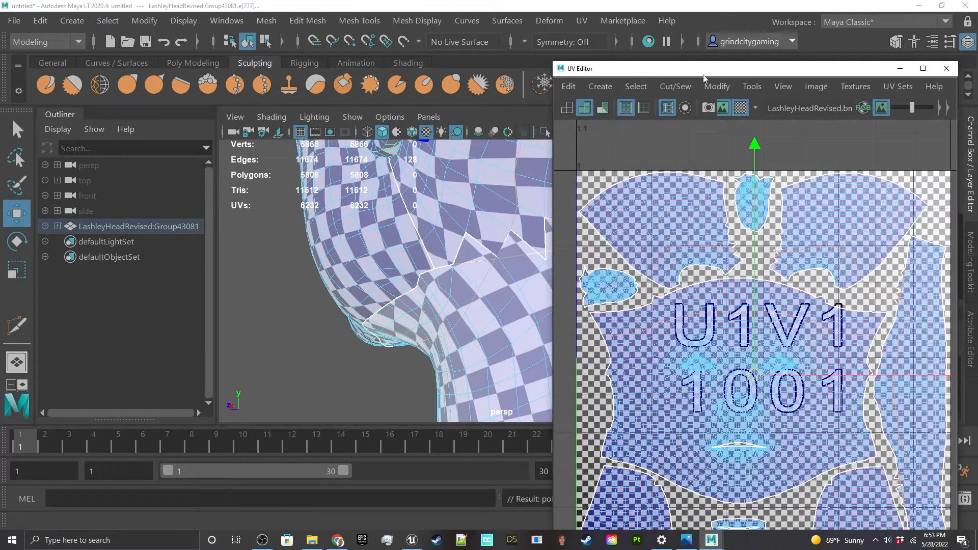
drag(705, 70, 977, 86)
Step: Select the neck's UV shell and add the small stray faces beneath the cut on both sides
right_drag(544, 246, 620, 157)
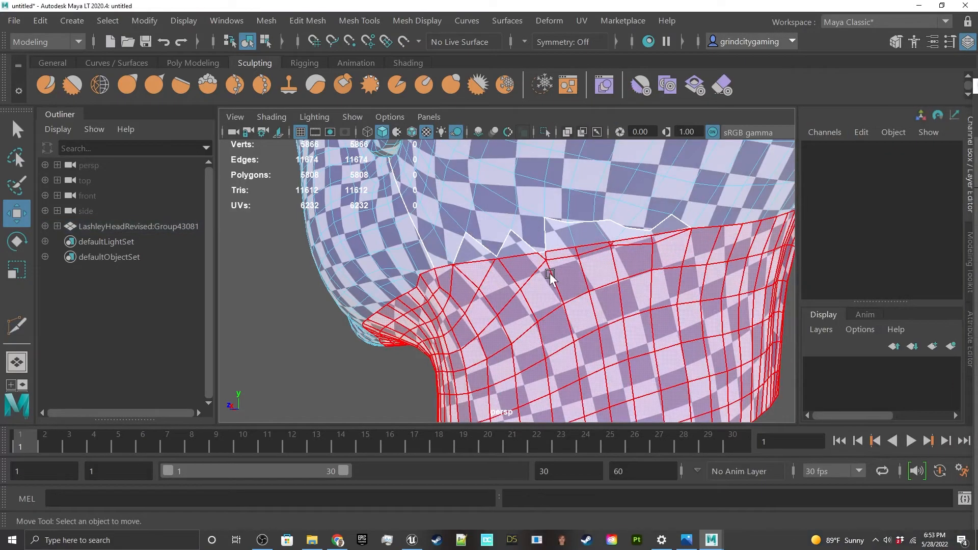
click(550, 278)
alt+drag(550, 277, 502, 286)
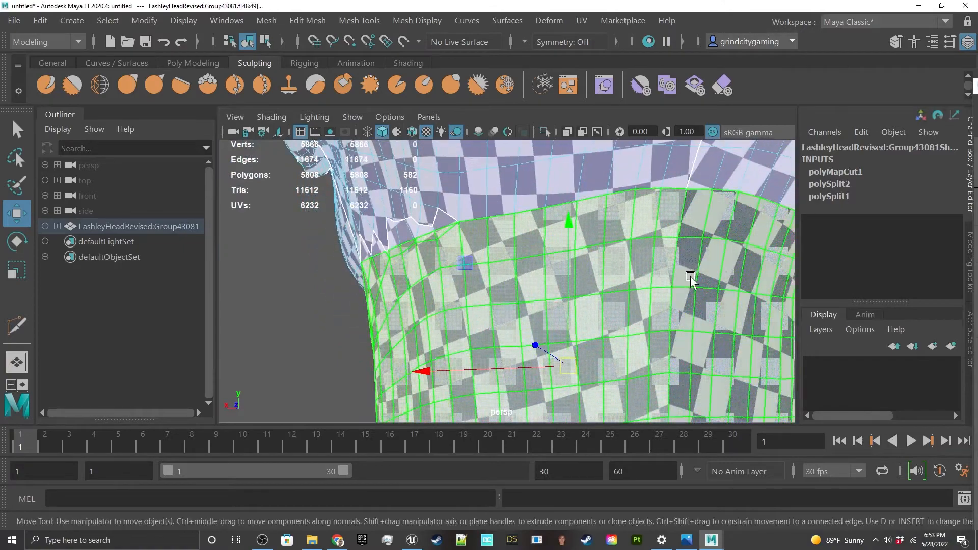
scroll(618, 281, down, 6)
alt+drag(667, 284, 563, 271)
scroll(575, 273, up, 5)
scroll(652, 238, up, 2)
alt+middle_drag(704, 217, 606, 275)
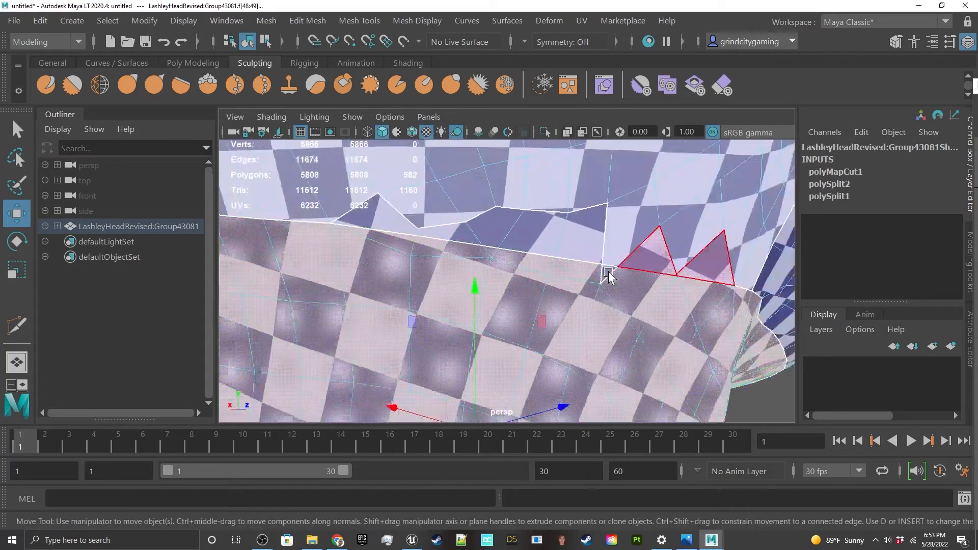
scroll(606, 275, up, 3)
shift+click(677, 267)
scroll(677, 267, down, 6)
alt+drag(460, 327, 588, 305)
scroll(540, 281, up, 4)
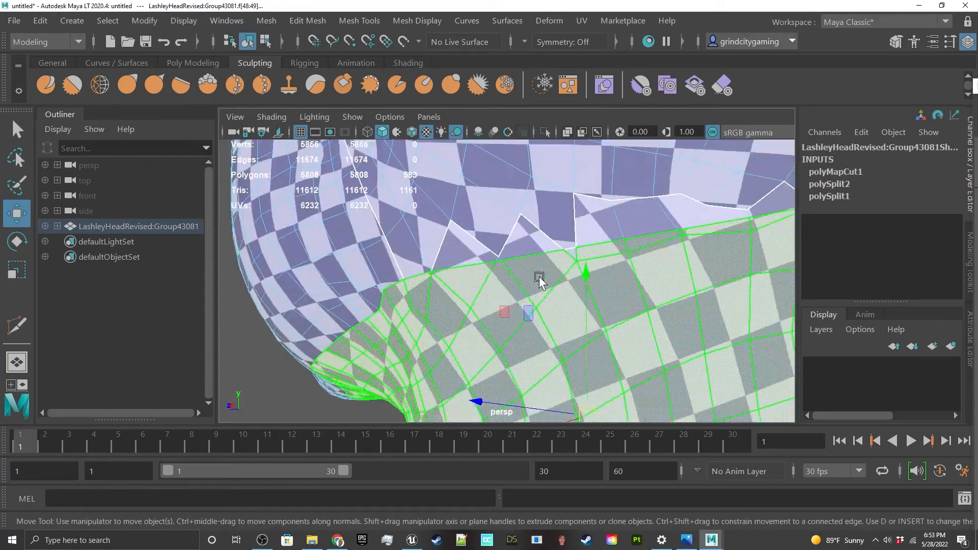
shift+click(573, 254)
Step: Check the selected neck shell in the UV Editor and along the cut, and delete its faces
drag(977, 87, 650, 67)
scroll(664, 371, down, 3)
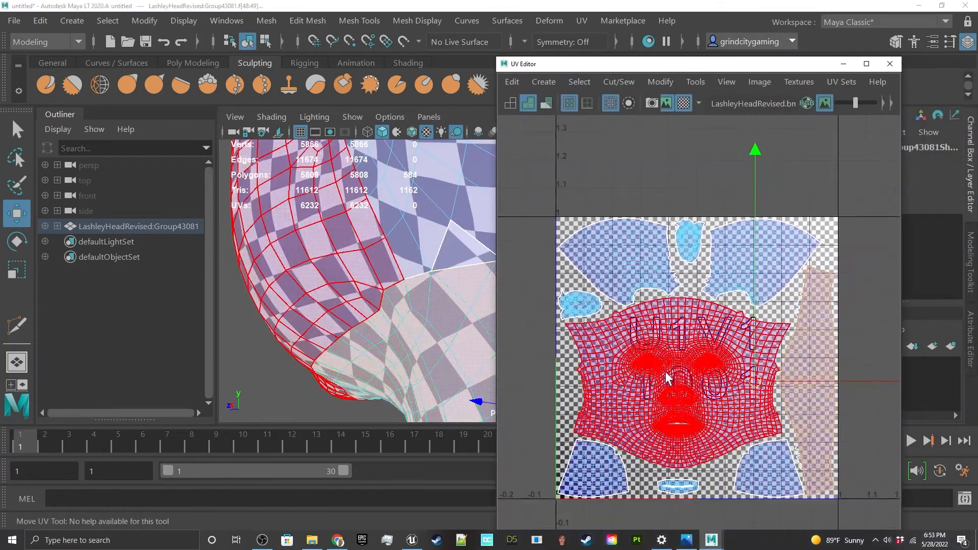
alt+middle_drag(666, 371, 634, 359)
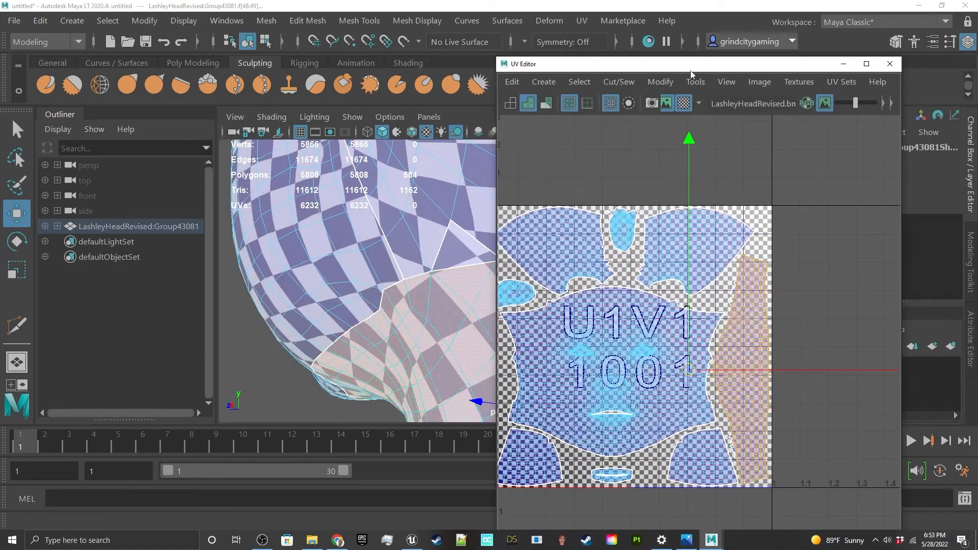
drag(691, 67, 977, 86)
alt+middle_drag(733, 225, 615, 192)
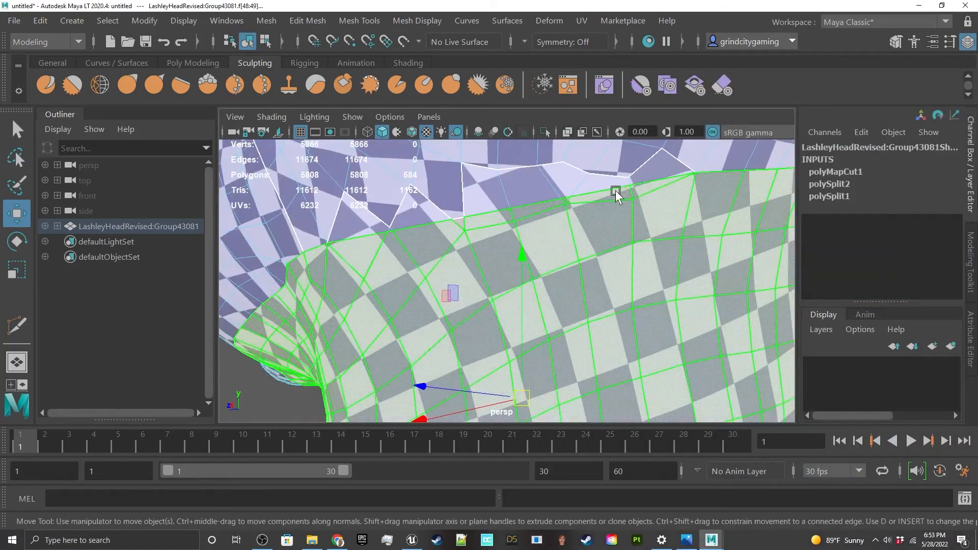
alt+middle_drag(490, 224, 556, 280)
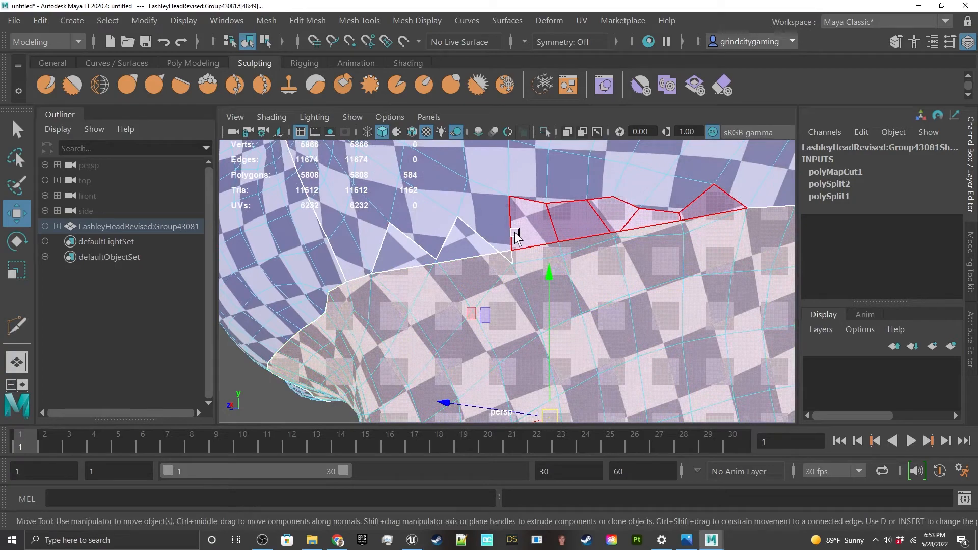
key(Delete)
Step: Clear the selection and examine the remaining head's shape and texture from the side and front
scroll(514, 236, down, 5)
alt+drag(514, 236, 552, 242)
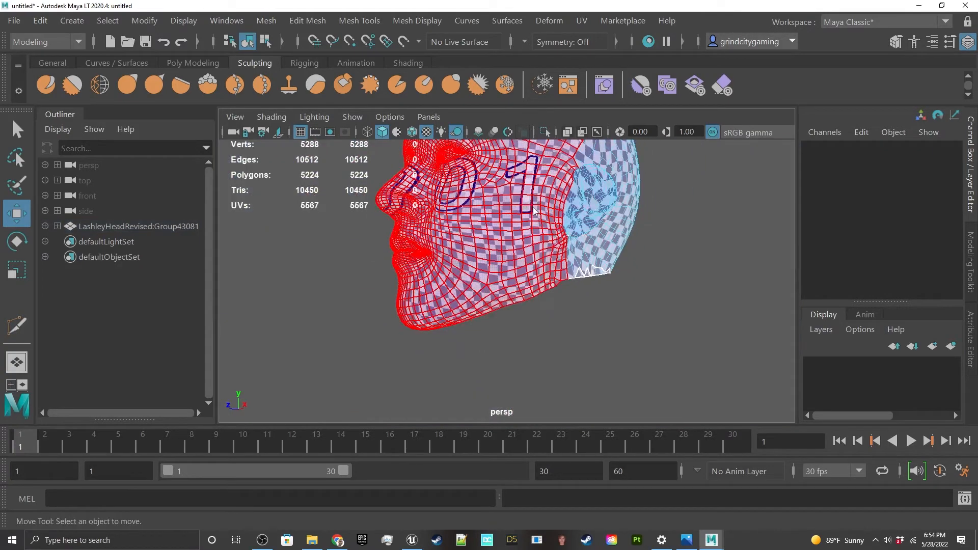
right_drag(533, 238, 586, 104)
scroll(566, 253, down, 5)
click(566, 254)
mouse_move(562, 276)
alt+mouse_down()
mouse_move(698, 281)
mouse_move(464, 283)
mouse_move(459, 251)
mouse_move(574, 277)
alt+mouse_up()
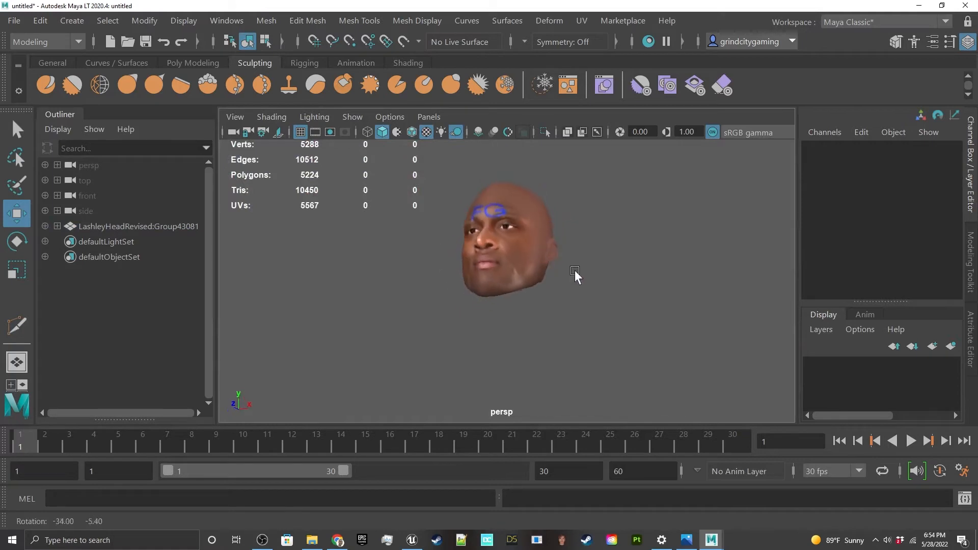
scroll(563, 264, up, 6)
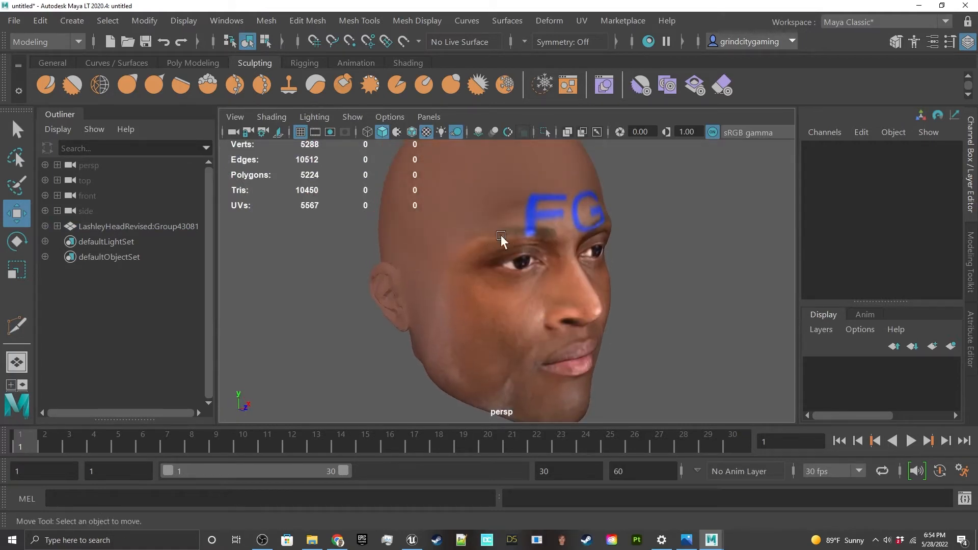
alt+drag(501, 239, 552, 287)
Step: Select the whole head mesh and soften its edges
click(553, 288)
click(417, 21)
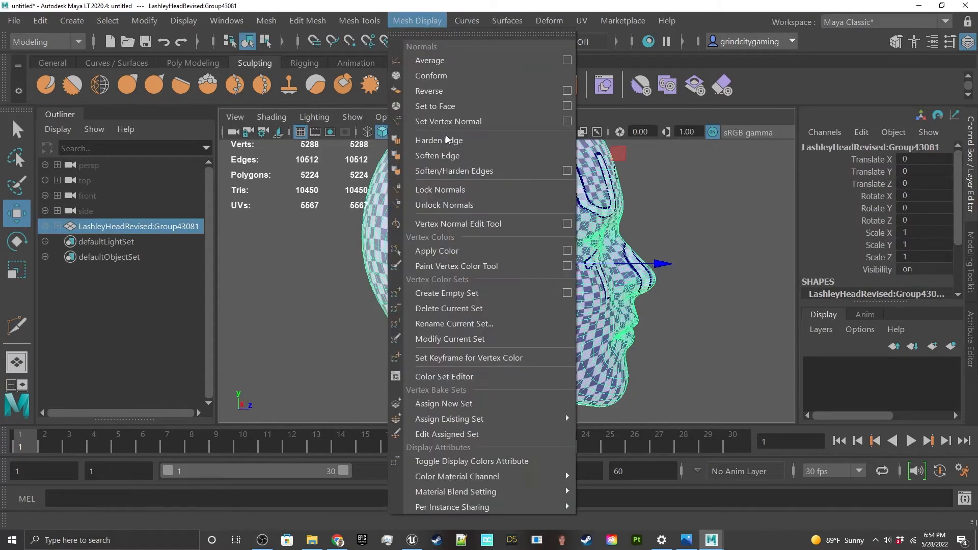
click(437, 156)
click(626, 273)
alt+drag(627, 273, 550, 306)
click(550, 305)
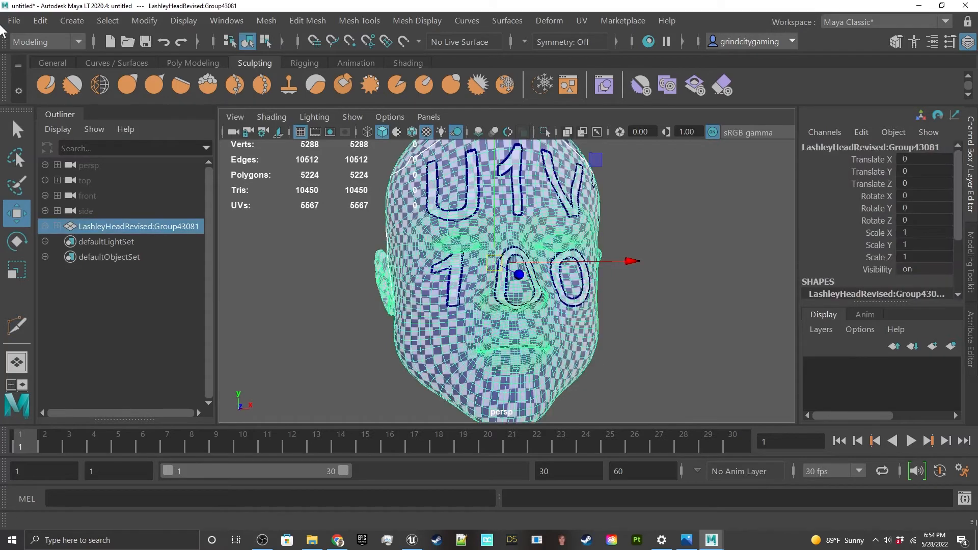
Step: Start exporting the selected head as FBX and browse to the Documents\PicFedEvolution\Figures\WWE\Lashley folder
click(11, 21)
click(61, 207)
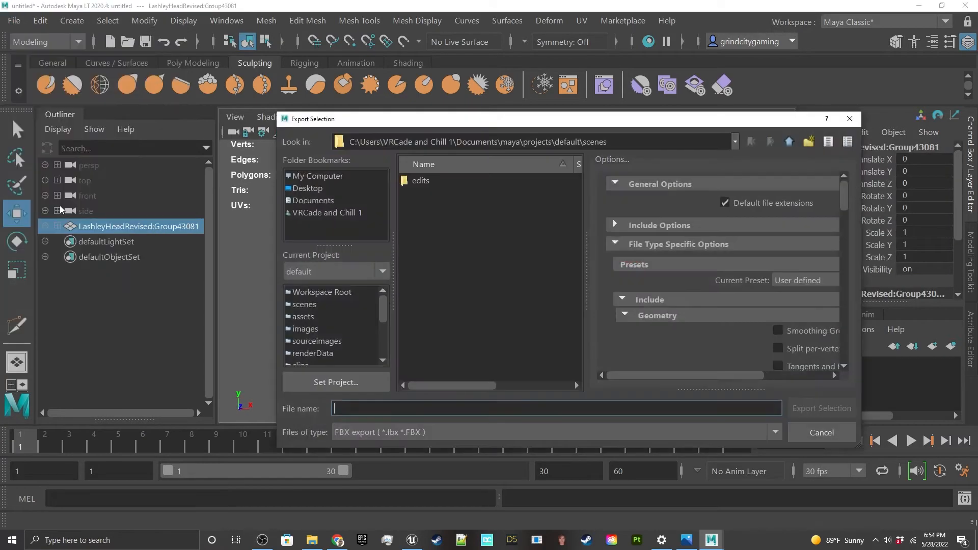
click(334, 202)
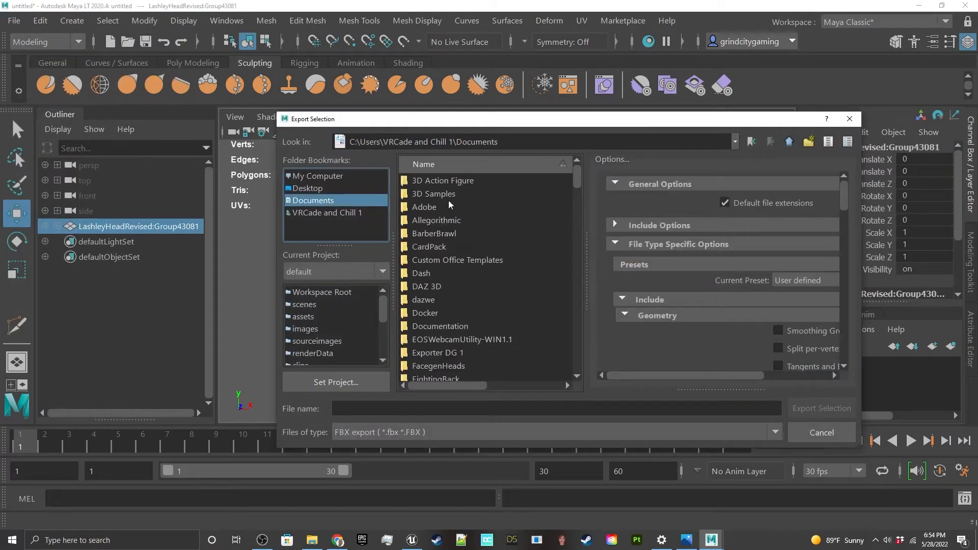
scroll(450, 205, down, 5)
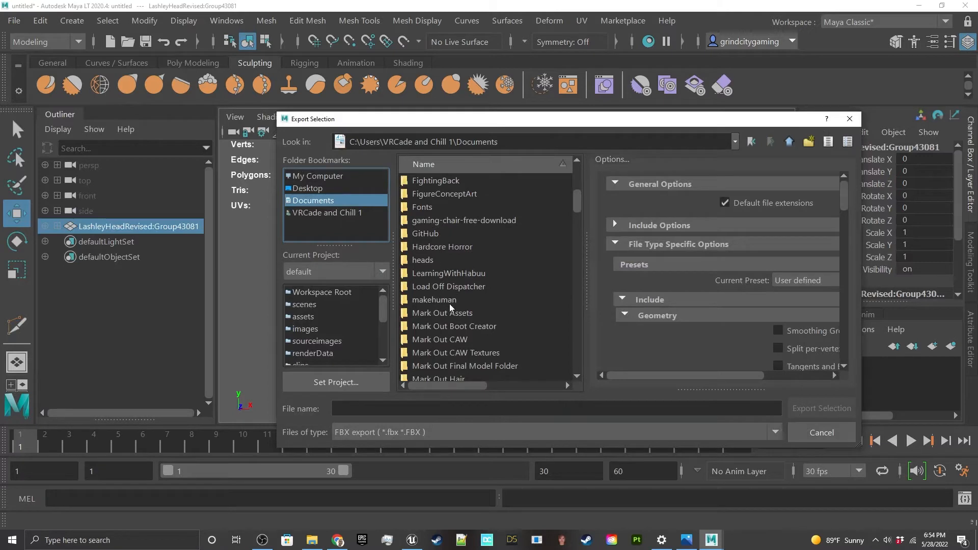
scroll(450, 307, down, 8)
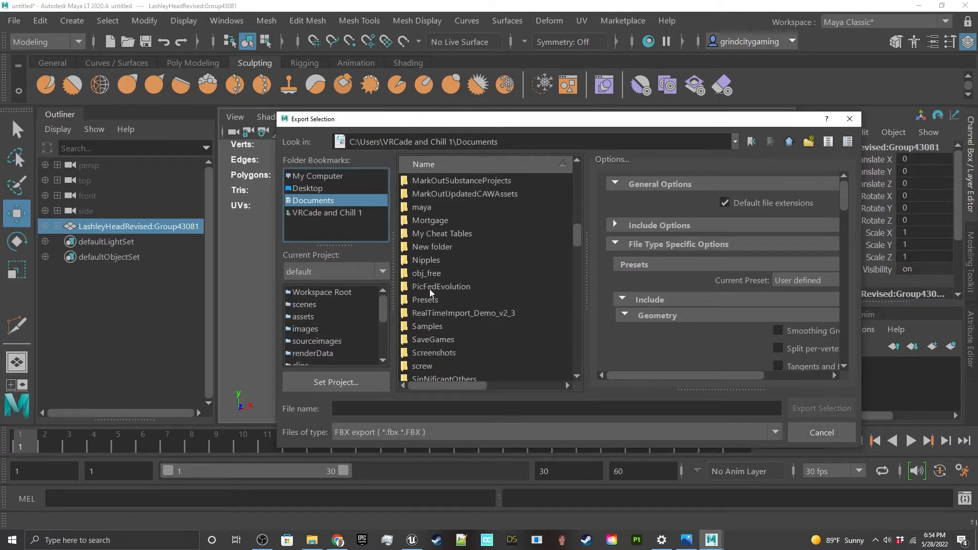
double_click(430, 288)
double_click(428, 181)
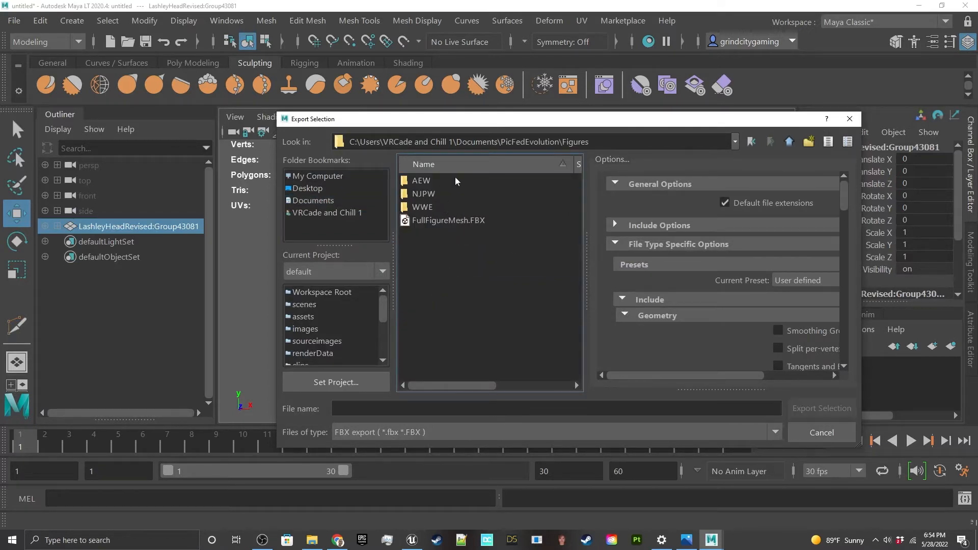
double_click(432, 207)
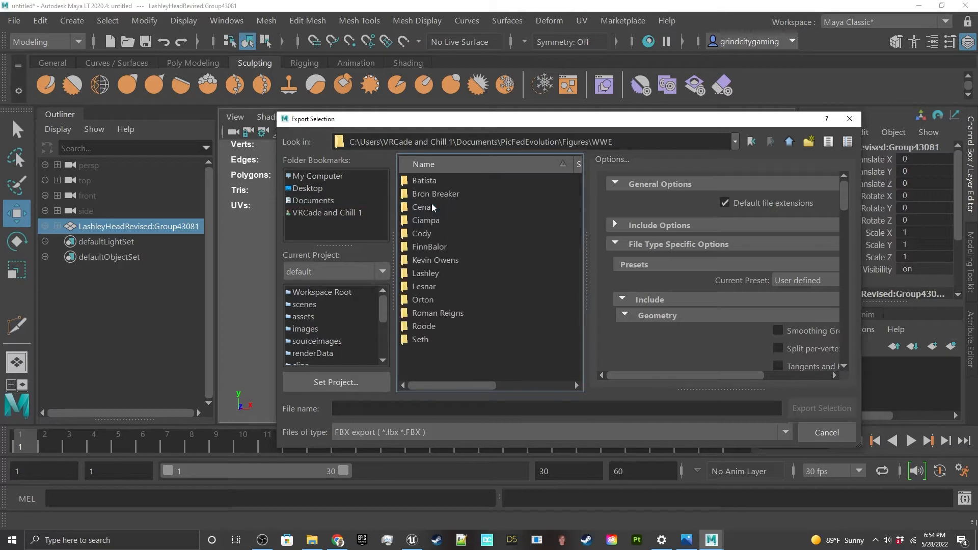
double_click(434, 275)
Step: Name the export LashleyHeadSculptFinal.fbx, based on the existing sculpt file's name, and export the selected head
click(434, 407)
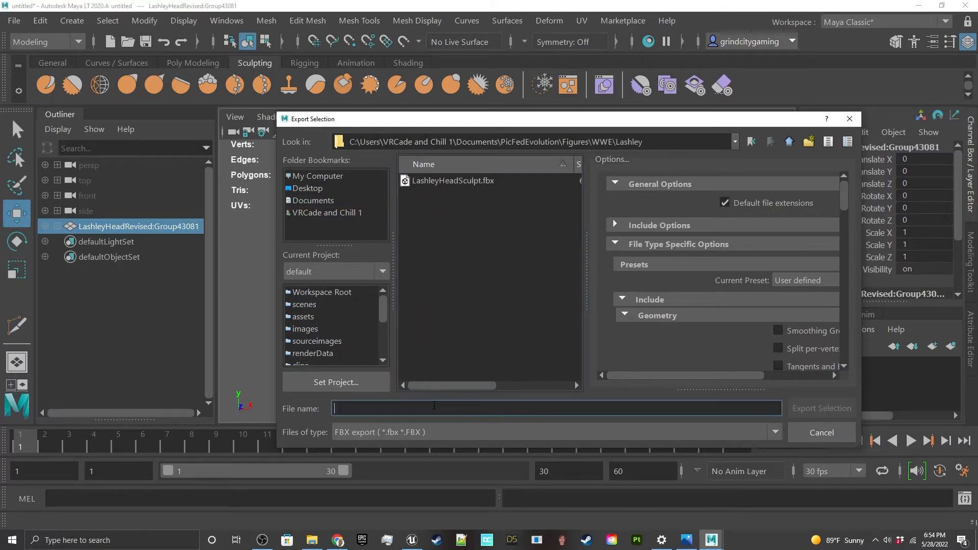
click(484, 181)
click(403, 408)
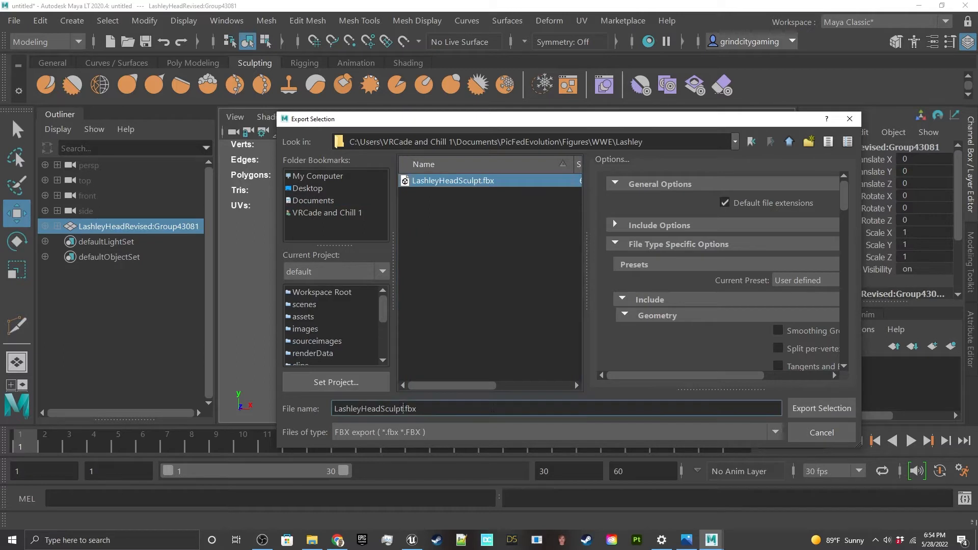
text(Updated)
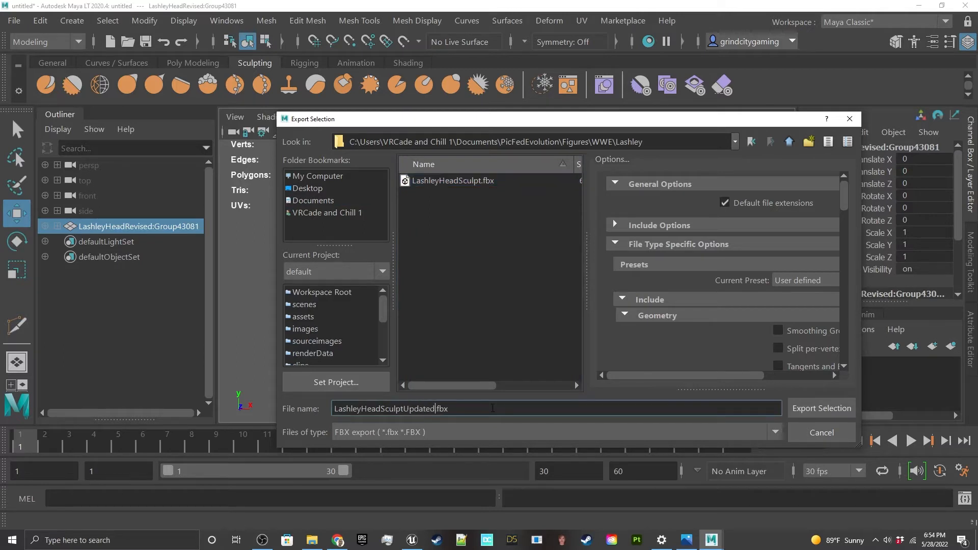
key(BackSpace)
key(BackSpace)
text(F)
key(Return)
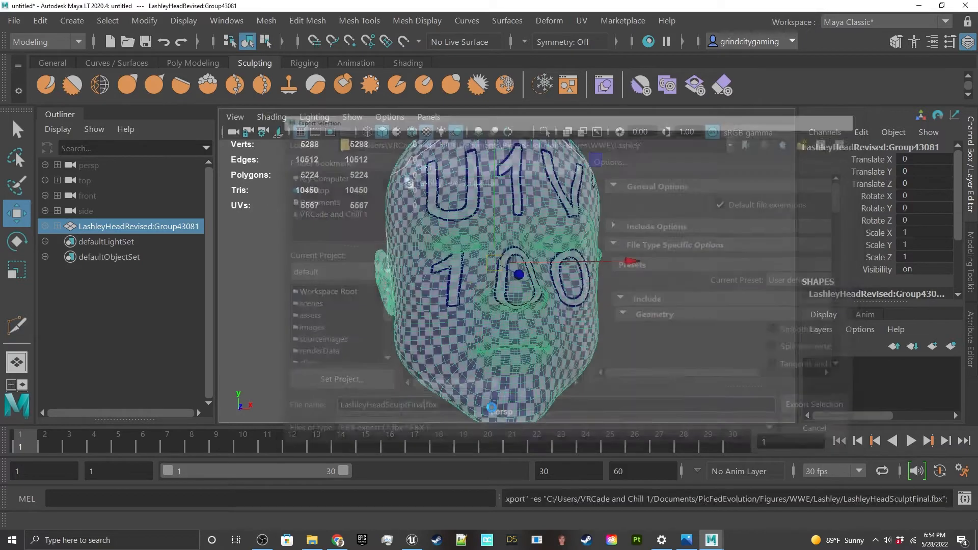
Step: Close Maya LT without saving the scene, switch to Pic Fed Evolution and maximize its window
click(964, 6)
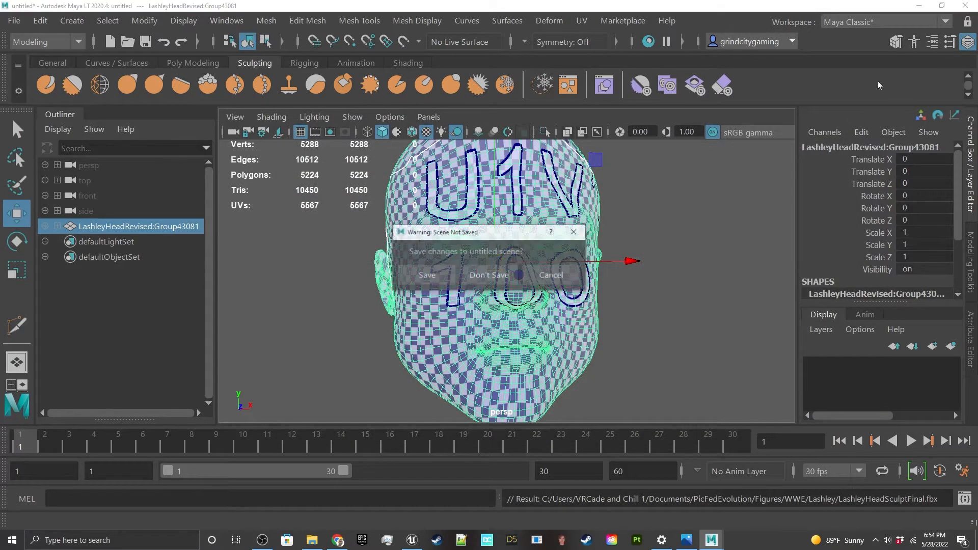
click(503, 277)
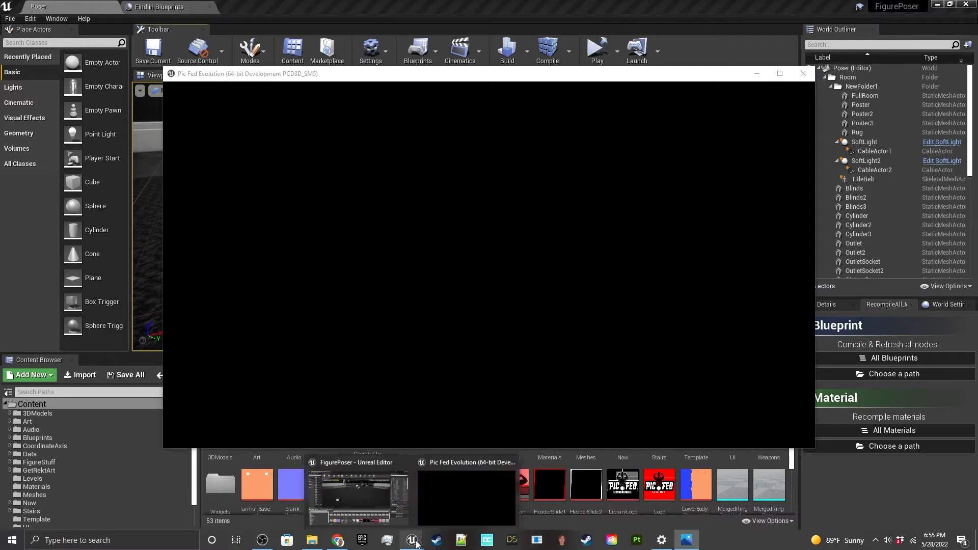
mouse_move(338, 544)
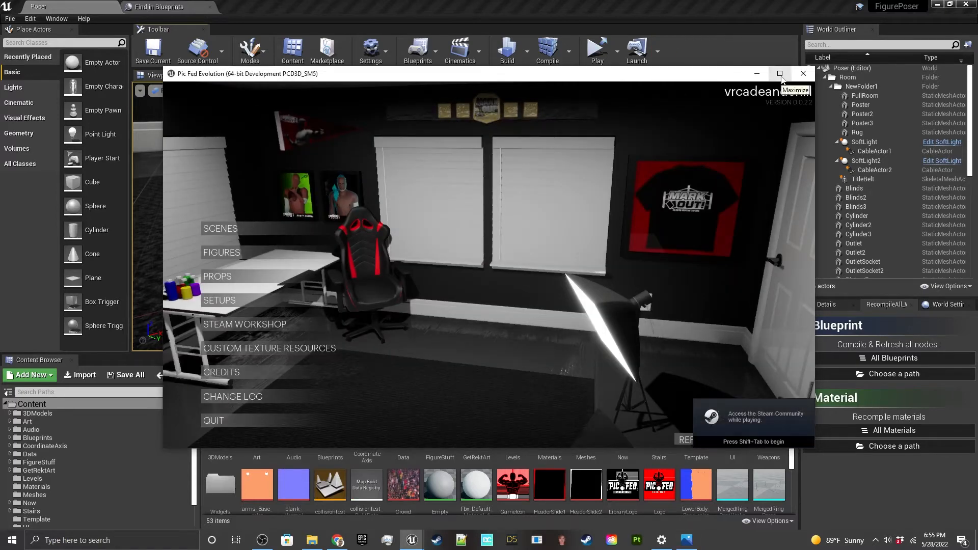
click(782, 76)
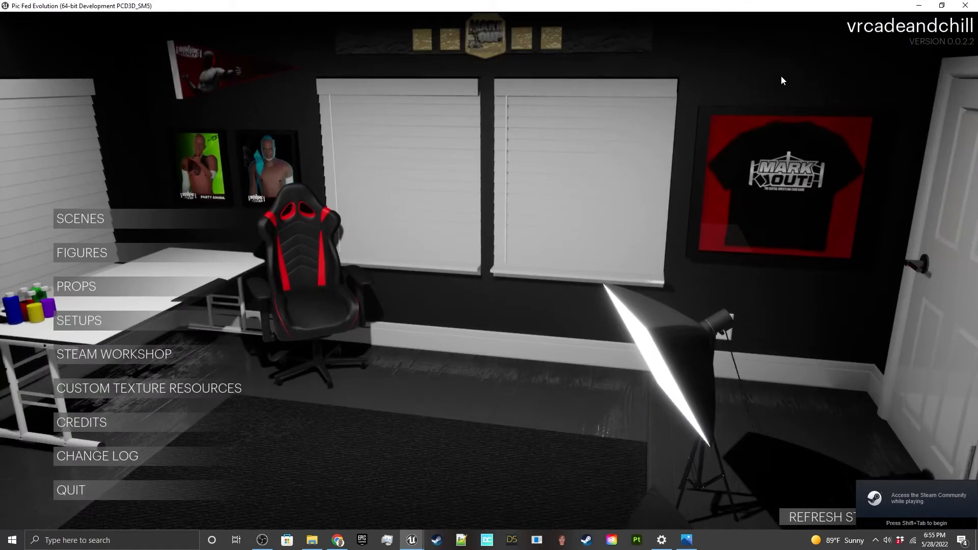
Step: Look through the saved figures list and create a new figure
click(115, 258)
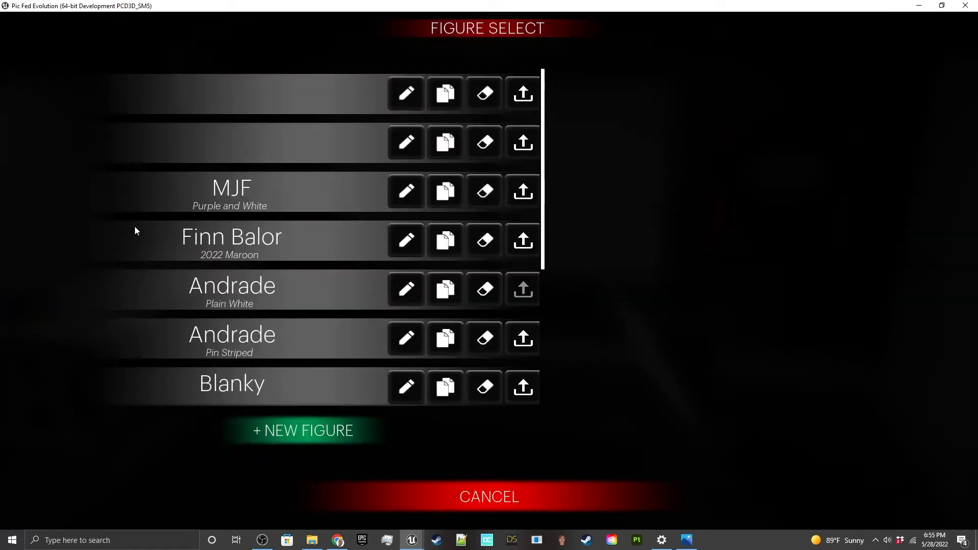
scroll(216, 208, down, 1)
scroll(215, 207, down, 5)
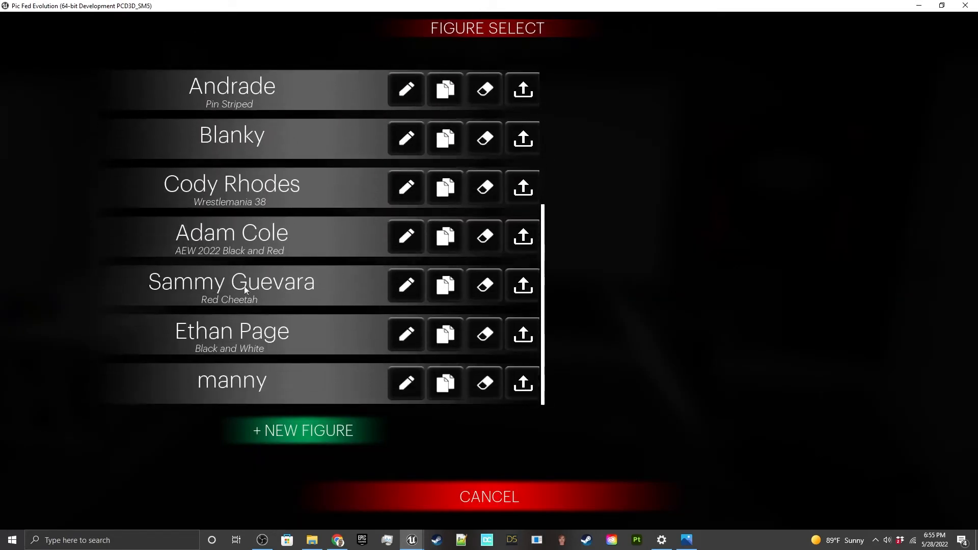
click(298, 437)
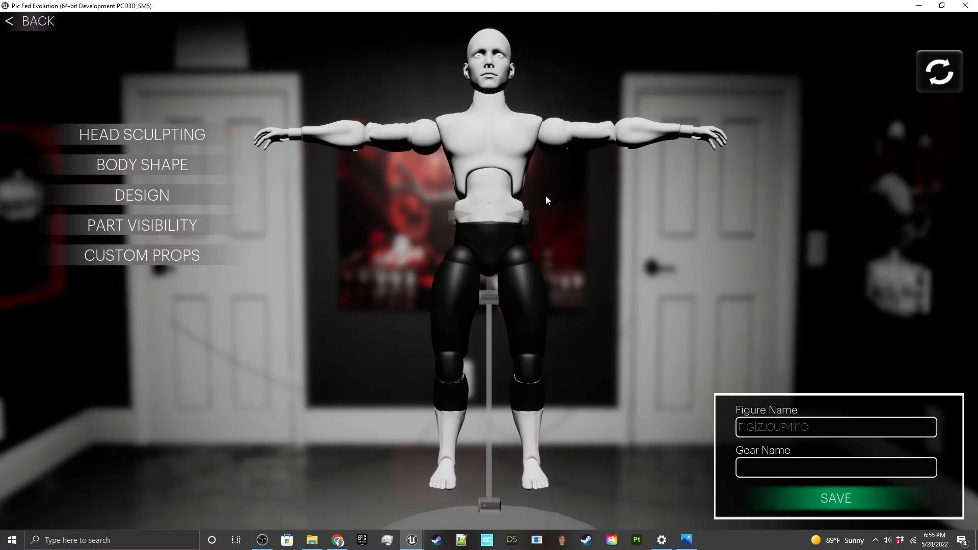
Step: In head sculpting, set Scalp Height to -2.0, Scalp Depth to -2.0 and Jaw Height to about 0.7, and return to the figure
drag(546, 196, 539, 197)
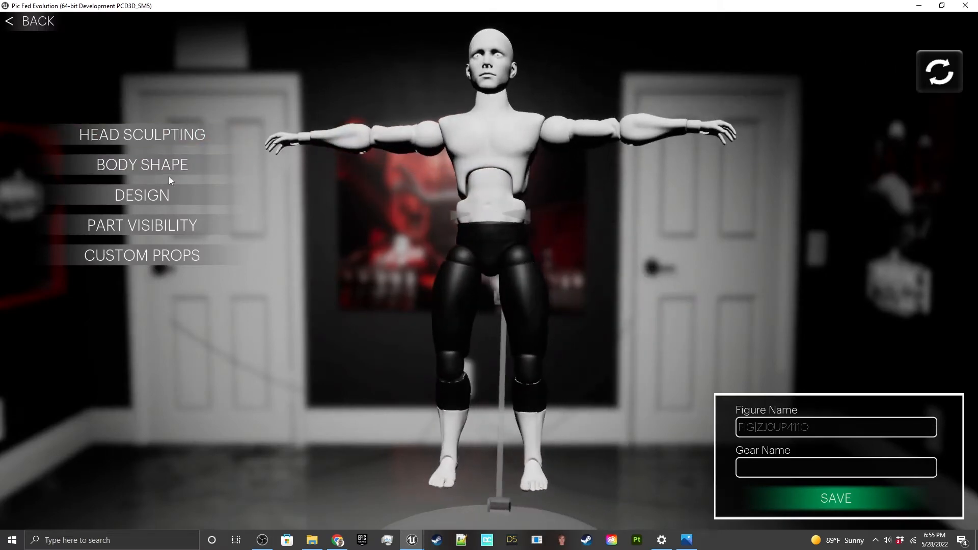
click(160, 135)
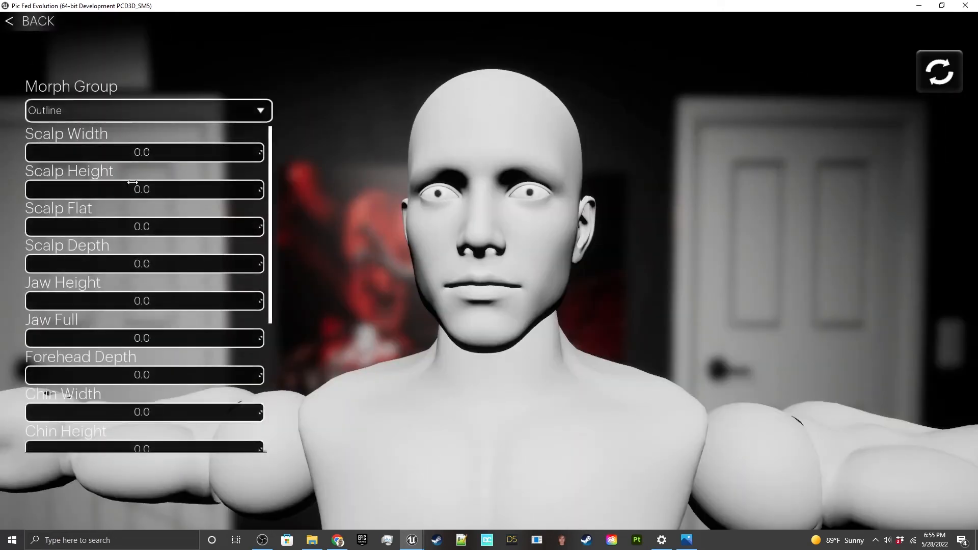
drag(133, 188, 122, 189)
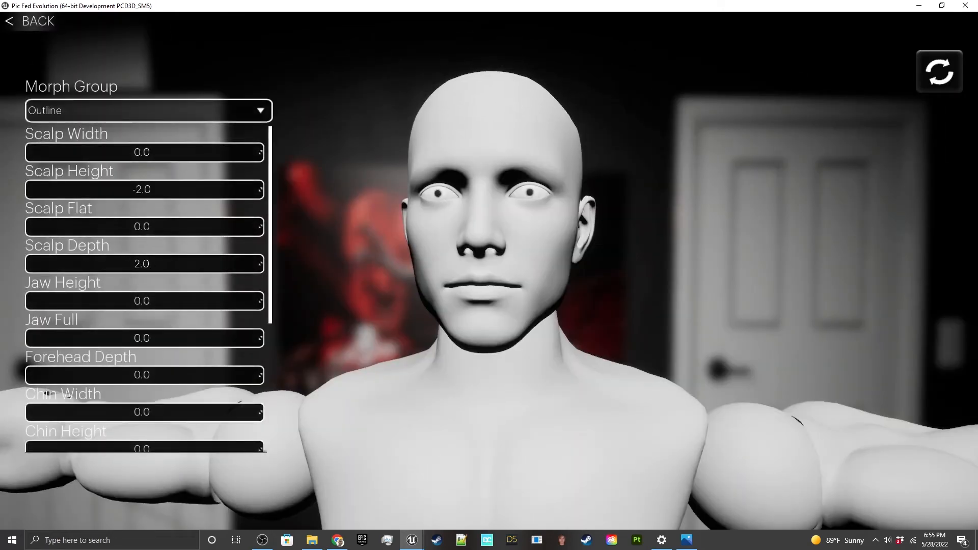
drag(143, 301, 185, 301)
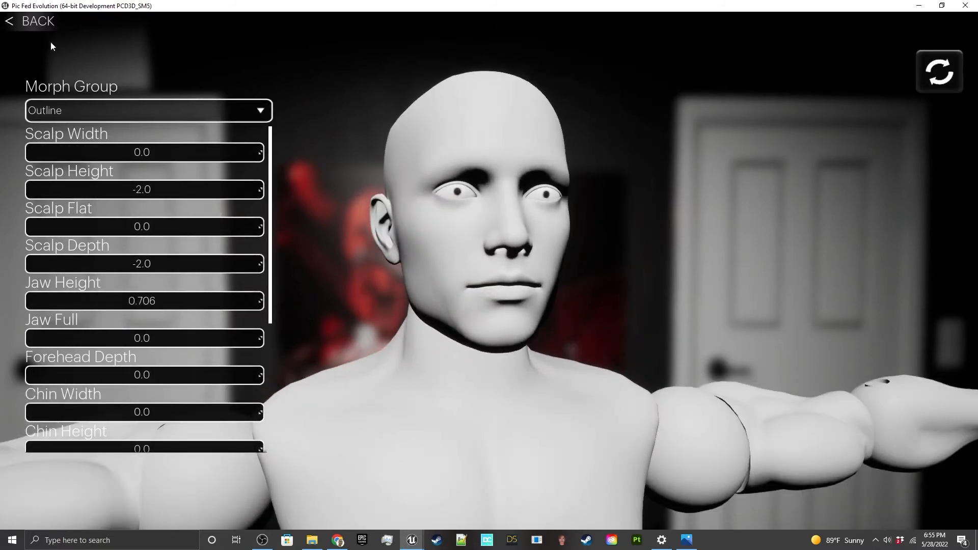
click(43, 28)
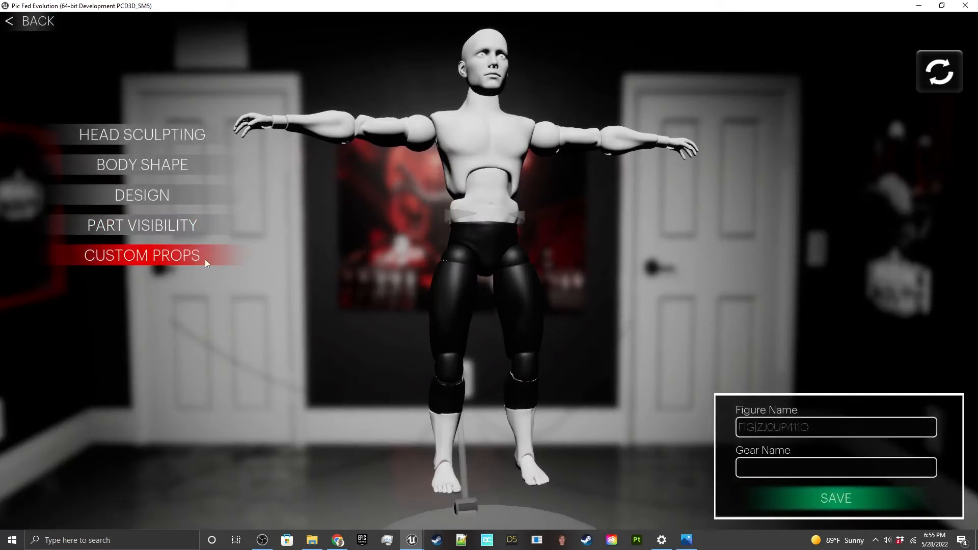
Step: Add a custom prop to the figure named Head Sculpt, with Head as its parent
click(165, 259)
click(142, 486)
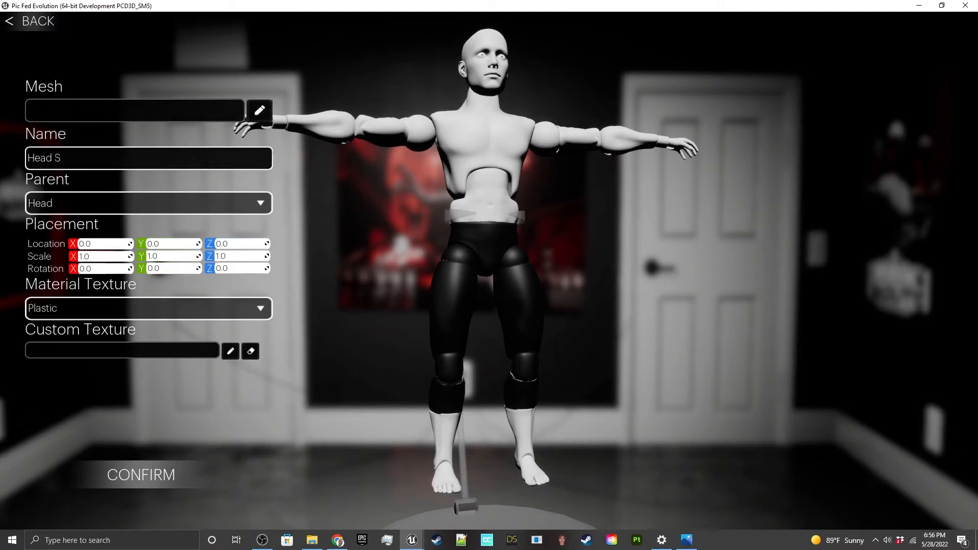
Step: Load LashleyHeadSculptFinal.fbx from the Figures WWE Lashley folder as the prop's mesh
click(262, 110)
click(206, 105)
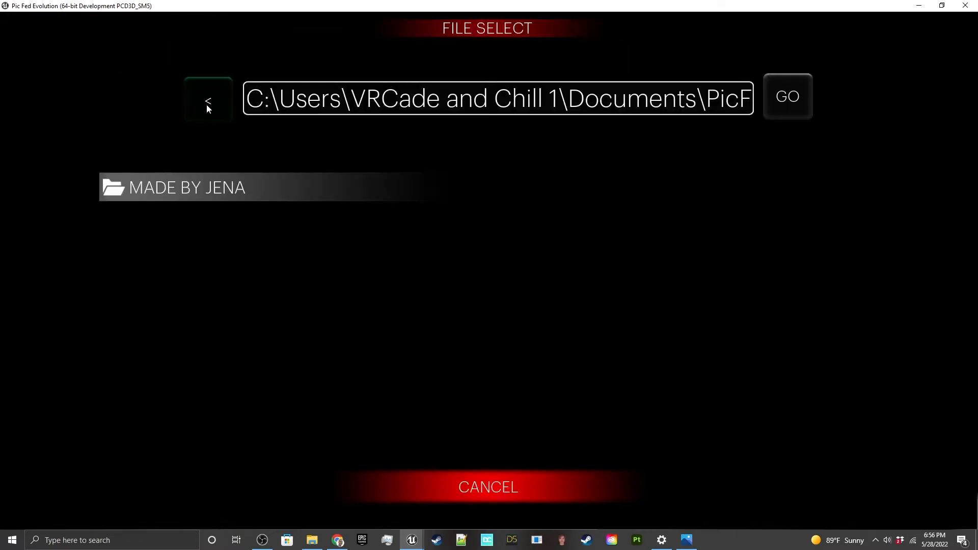
click(209, 102)
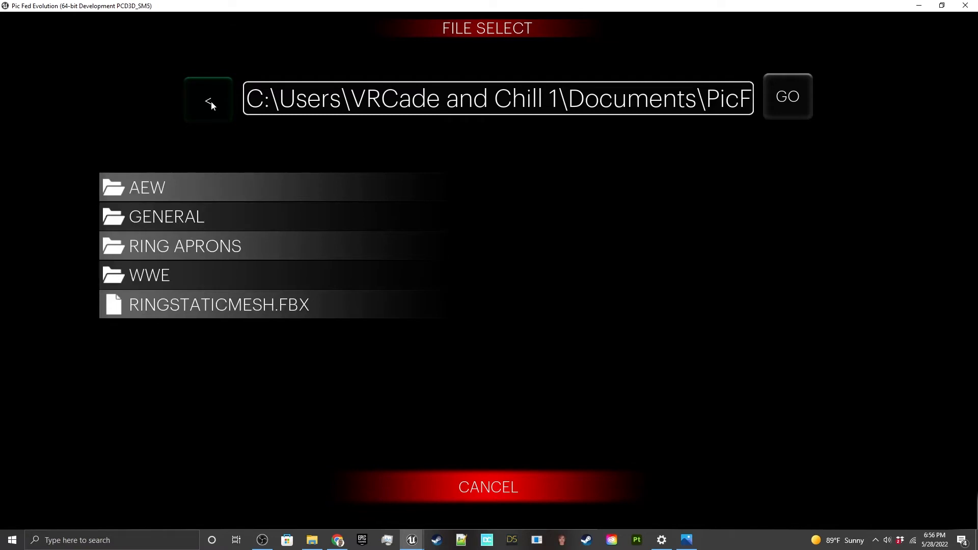
click(211, 100)
click(170, 187)
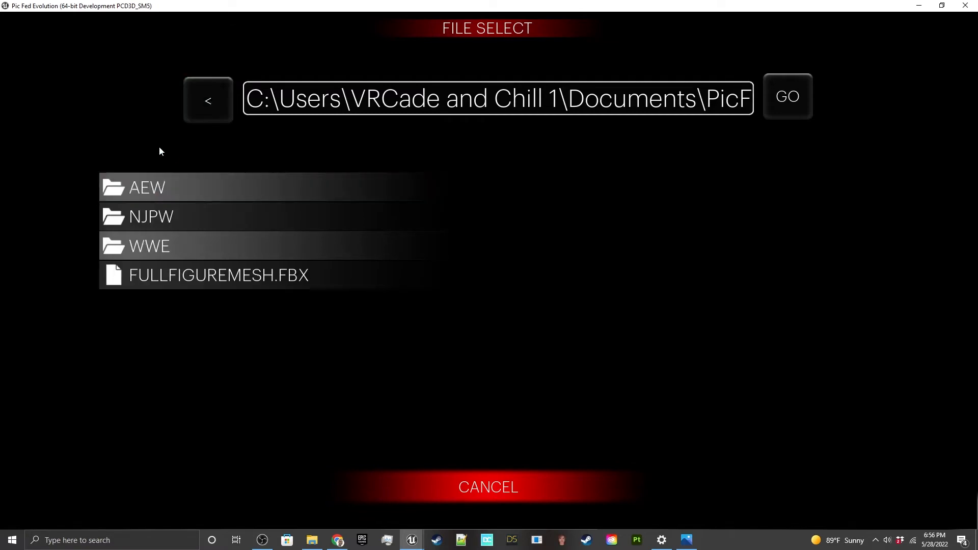
click(160, 246)
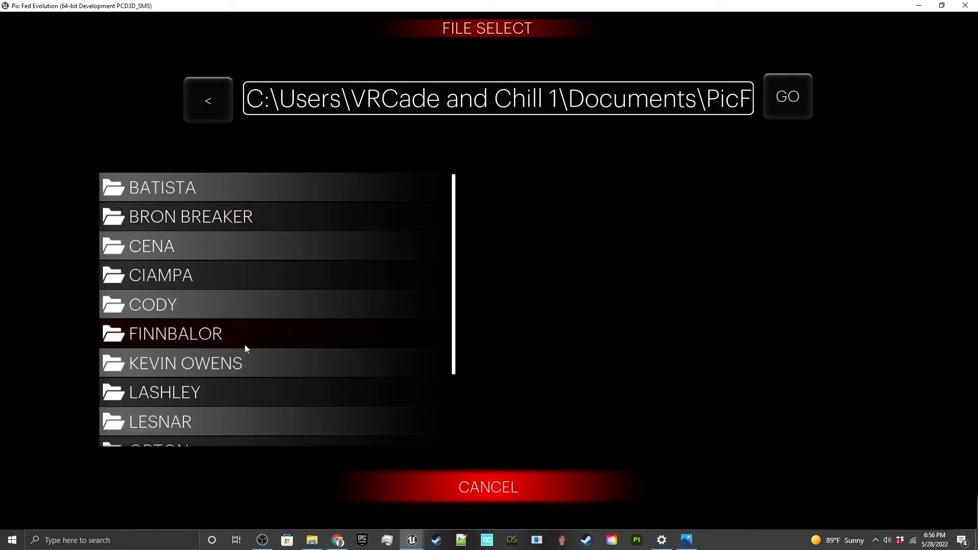
scroll(244, 345, down, 1)
click(233, 357)
click(200, 248)
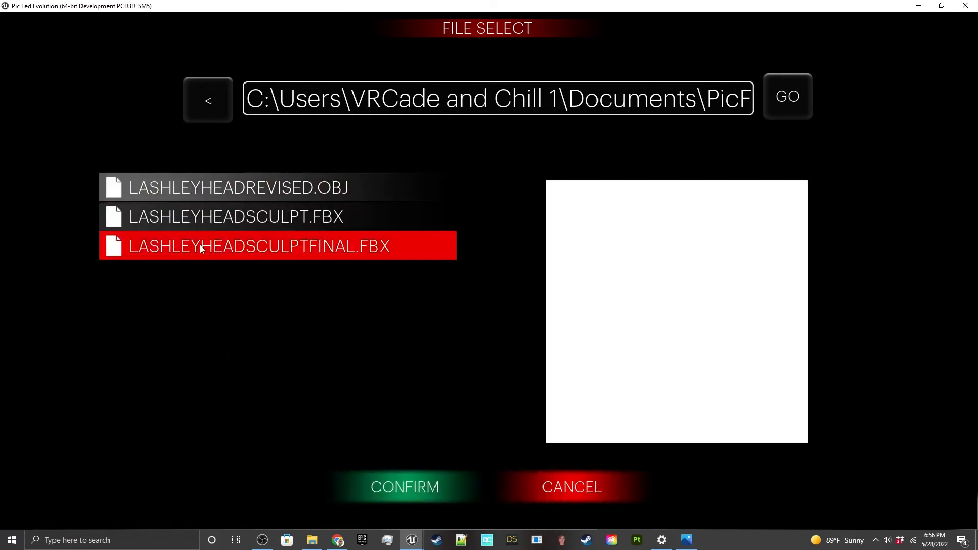
click(411, 484)
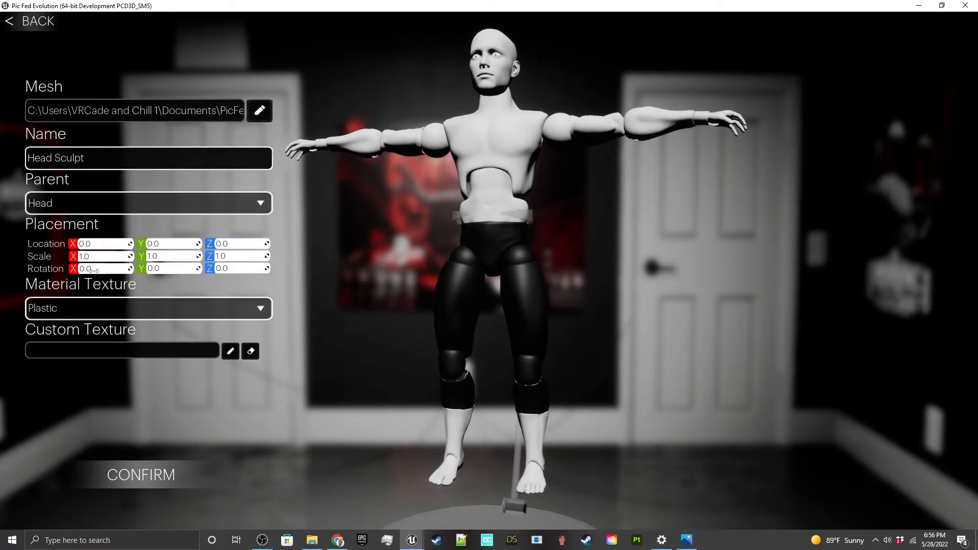
Step: Scale the head sculpt to about 5.7 on X, 5.4 on Y and 3.2 on Z
mouse_move(98, 257)
mouse_down()
mouse_move(147, 257)
mouse_move(99, 256)
mouse_up()
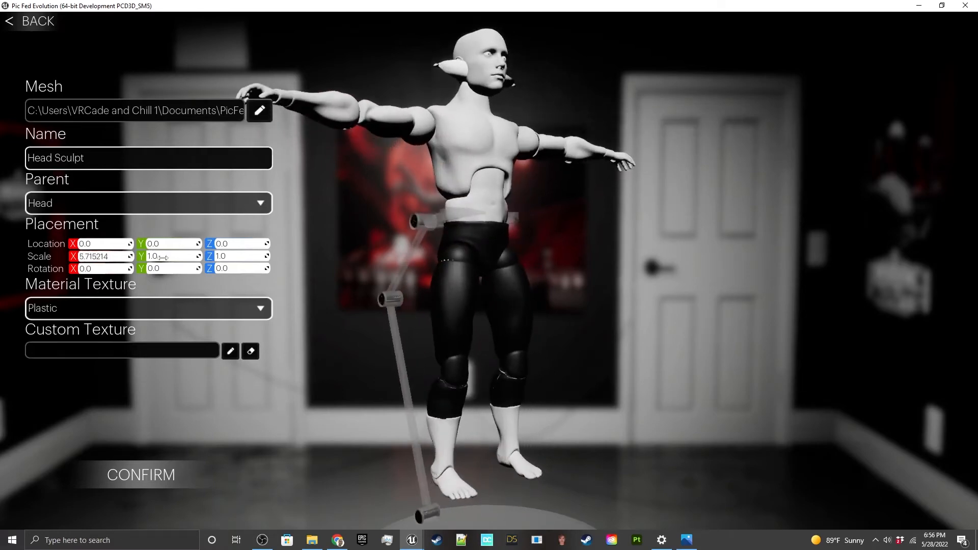
mouse_move(162, 258)
mouse_down()
mouse_move(245, 256)
mouse_move(224, 256)
mouse_up()
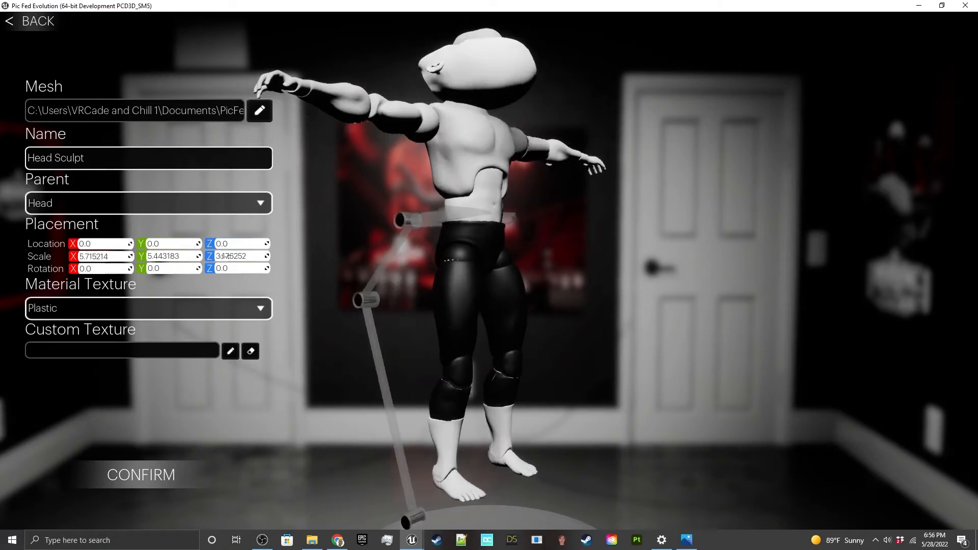
Step: Set the head sculpt's X rotation to -90 to stand it upright on the neck
drag(107, 272, 86, 272)
click(111, 271)
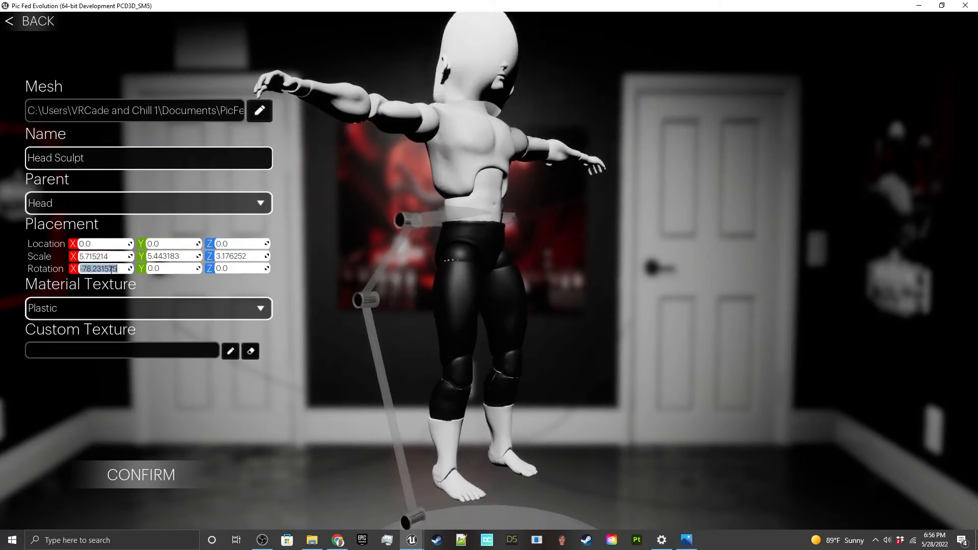
text(-90)
key(Tab)
Step: Try a Y rotation of 90 on the head sculpt and restore it to 0
text(9)
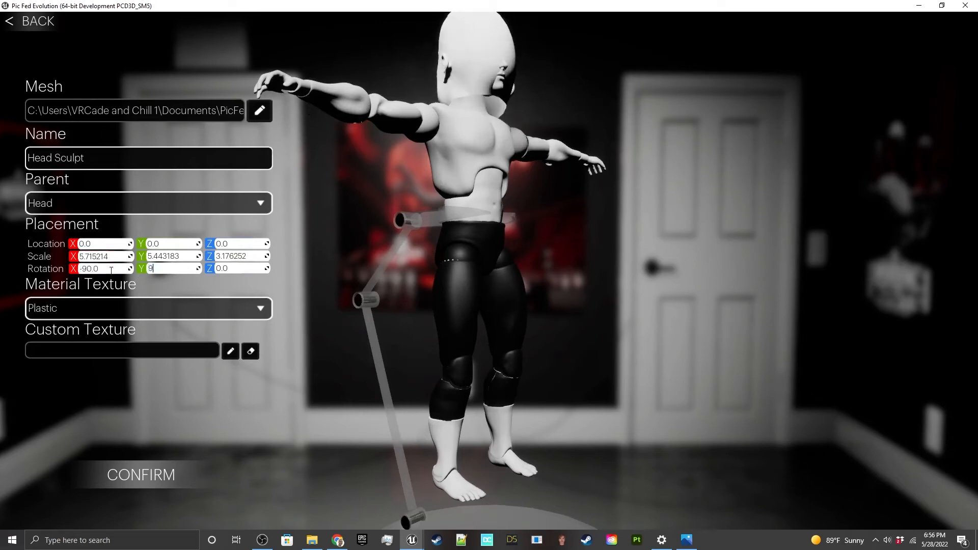
text(0)
key(Tab)
key(shift+Tab)
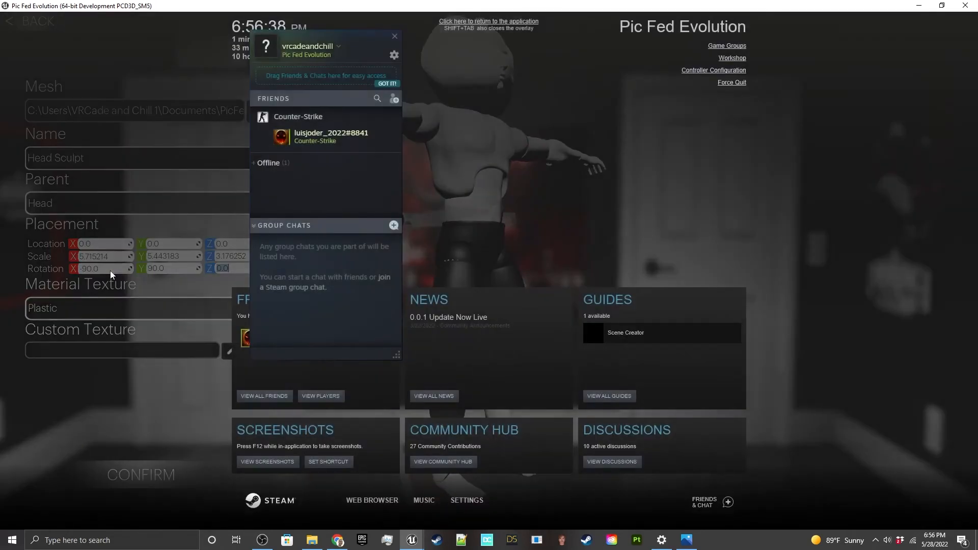
key(shift+Tab)
click(174, 269)
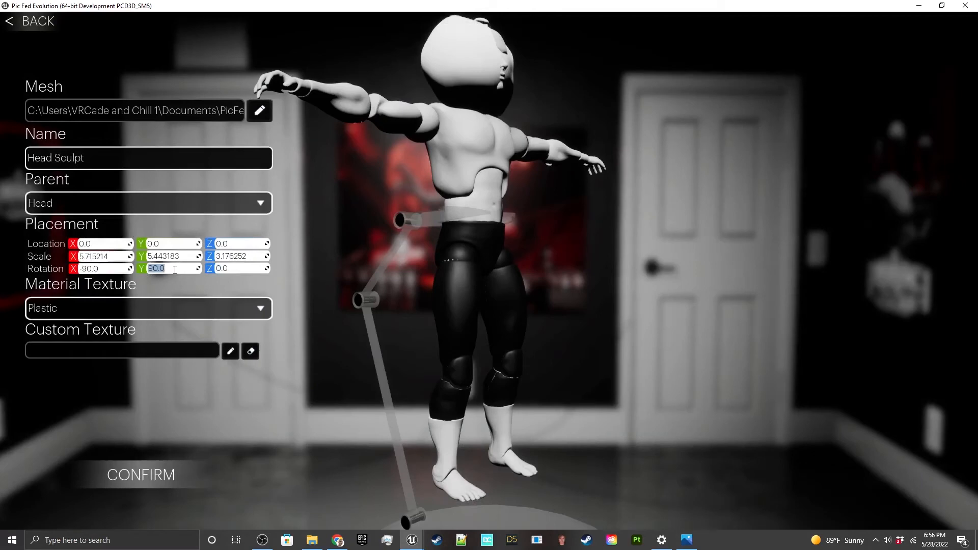
key(shift+Tab)
key(shift+Tab)
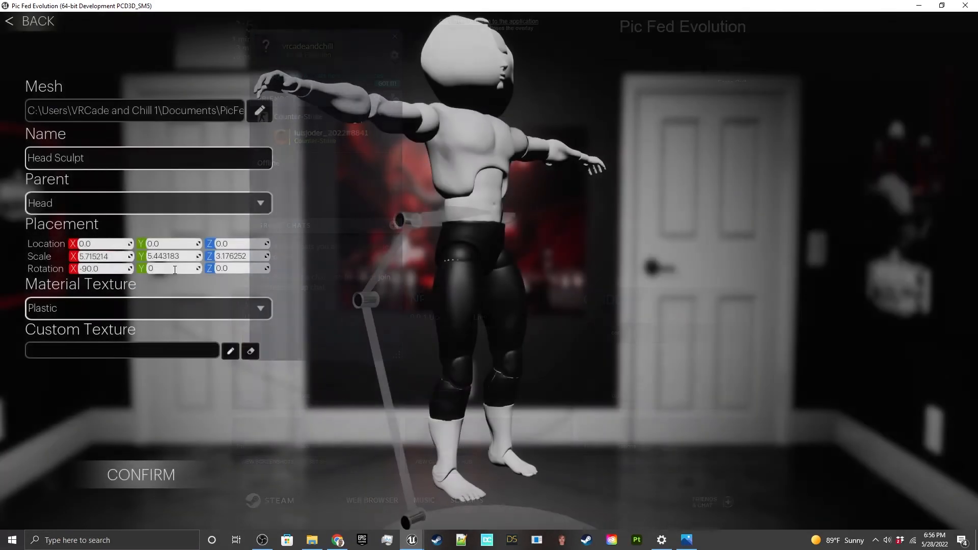
text(0)
Step: Set the head sculpt's Z rotation to 180 so it faces the same way as the figure
click(243, 267)
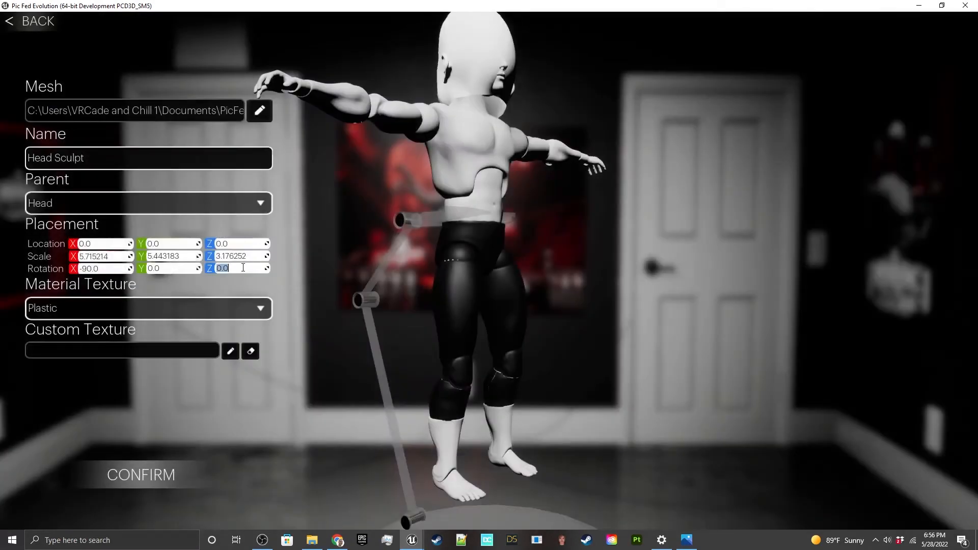
key(Return)
click(239, 267)
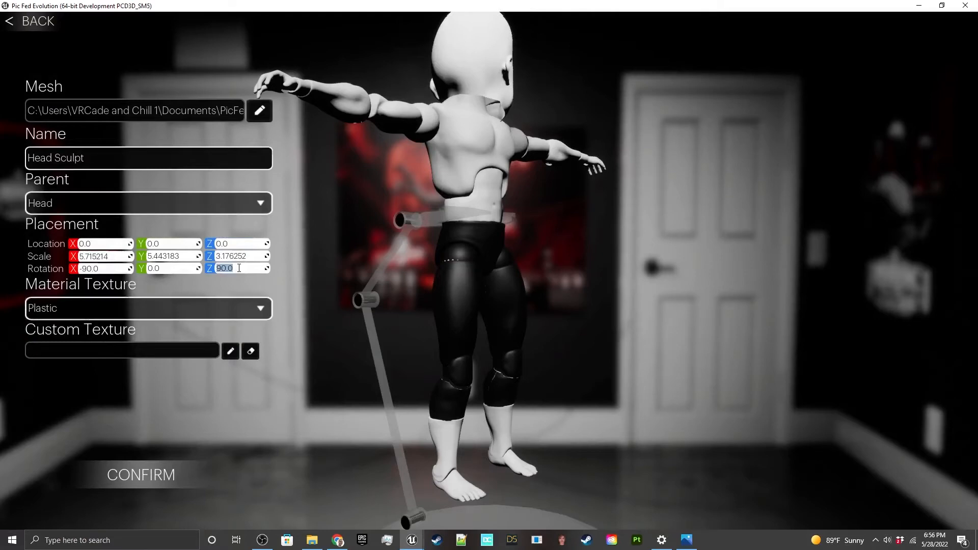
text(180)
key(Return)
click(239, 268)
Step: Set the head sculpt's scale to 2.9 on X, Y and Z
drag(407, 216, 300, 168)
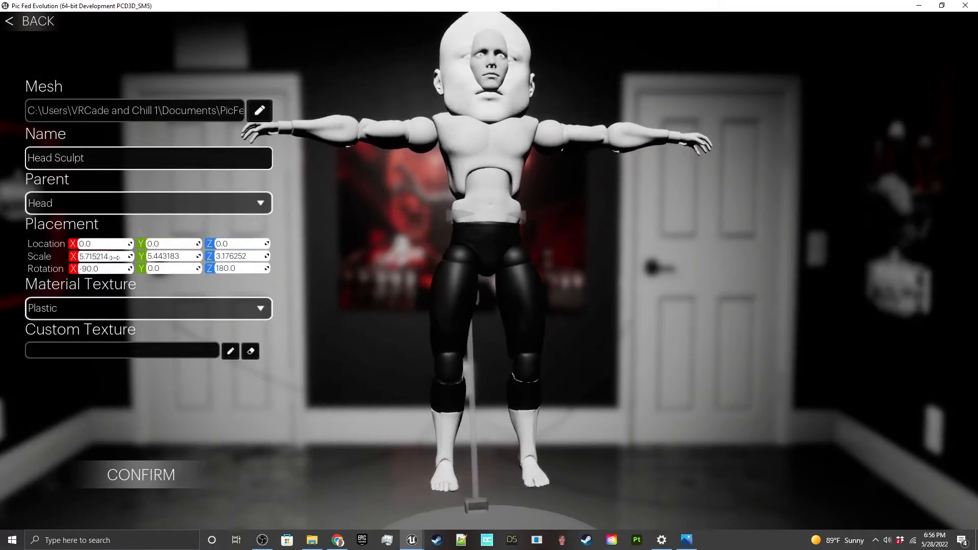
drag(115, 255, 79, 255)
click(114, 255)
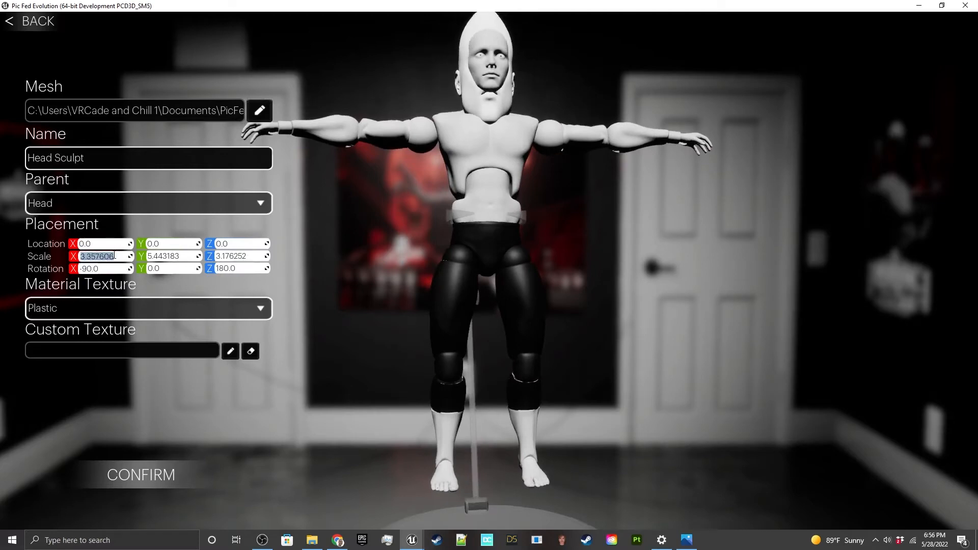
text(2.9)
key(Tab)
text(2)
key(Tab)
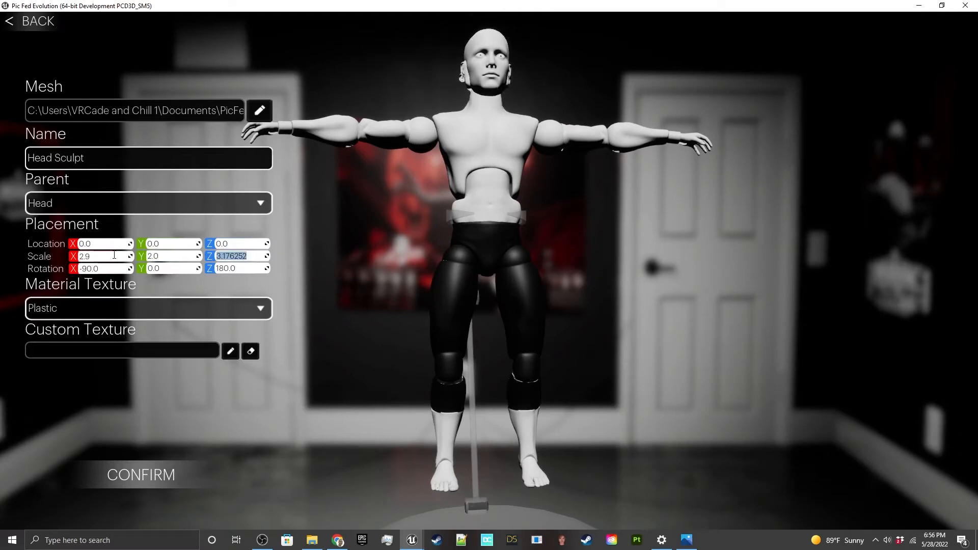
click(175, 257)
text(2.9)
key(Tab)
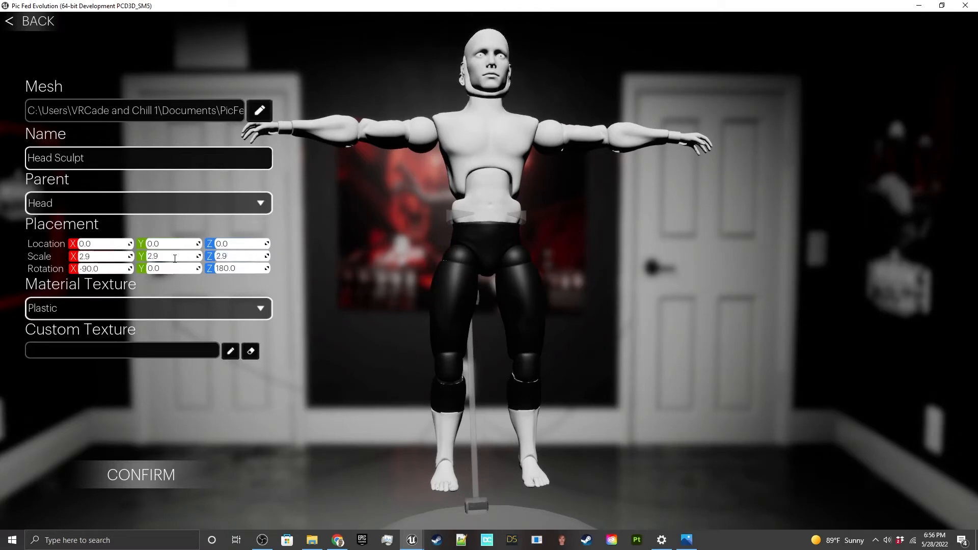
key(Return)
Step: Move the head sculpt to a location of about 80.3 on Y and 79.2 on Z
drag(528, 182, 399, 175)
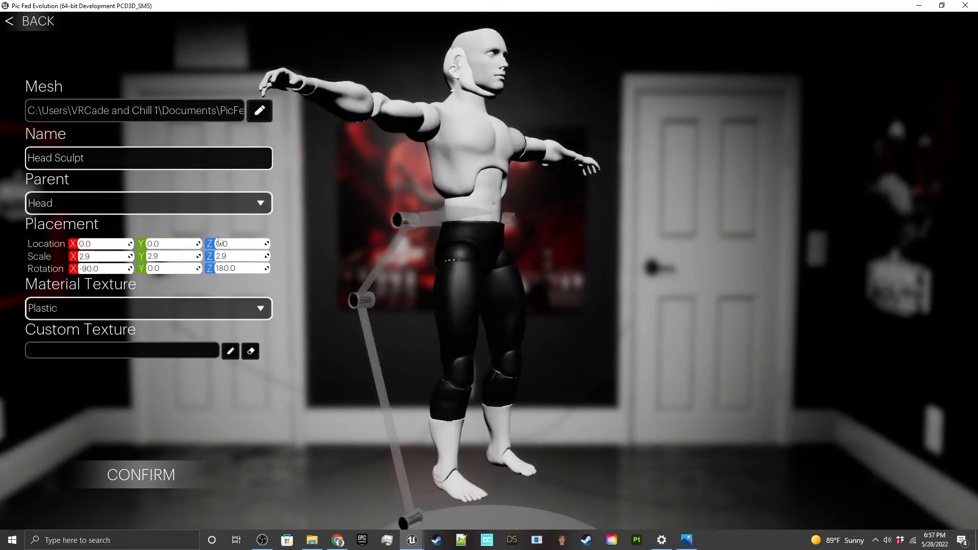
drag(229, 243, 171, 243)
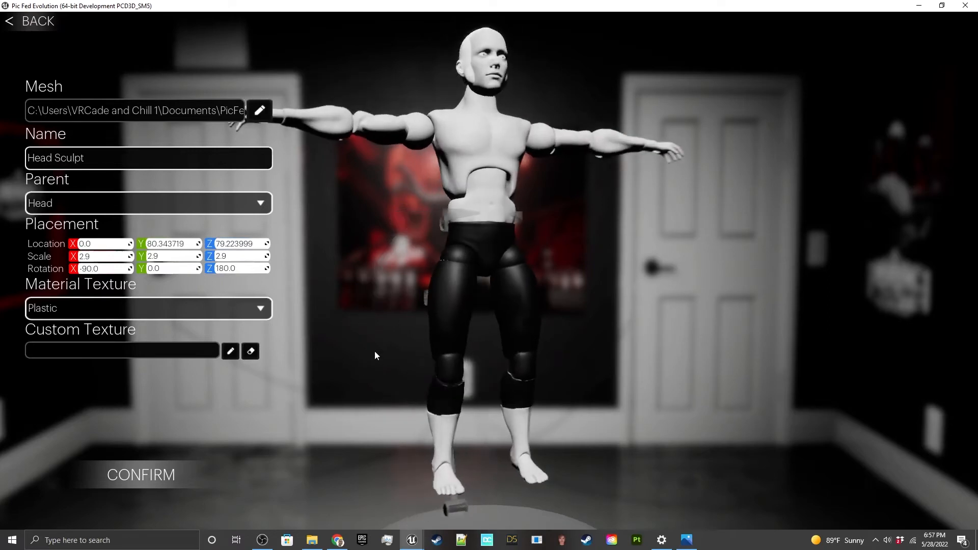
Step: Apply LASHLEYHEADSCULPT0_0.PNG as the head sculpt's custom texture and confirm the prop
click(231, 352)
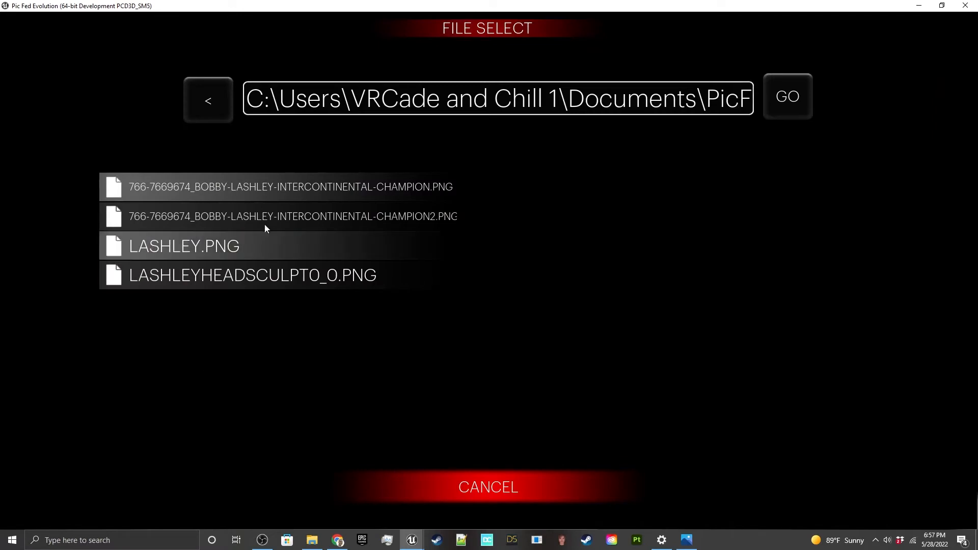
click(264, 194)
click(267, 219)
click(245, 249)
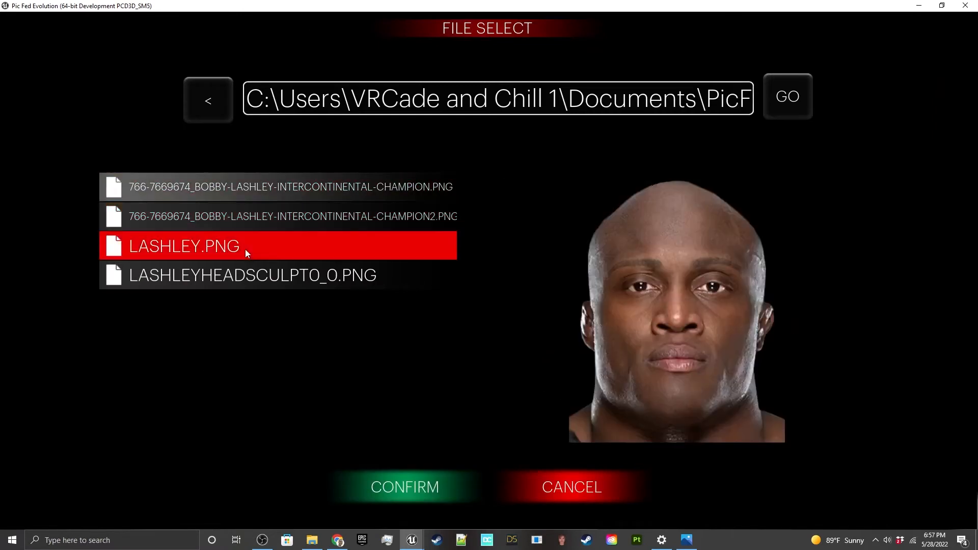
click(256, 281)
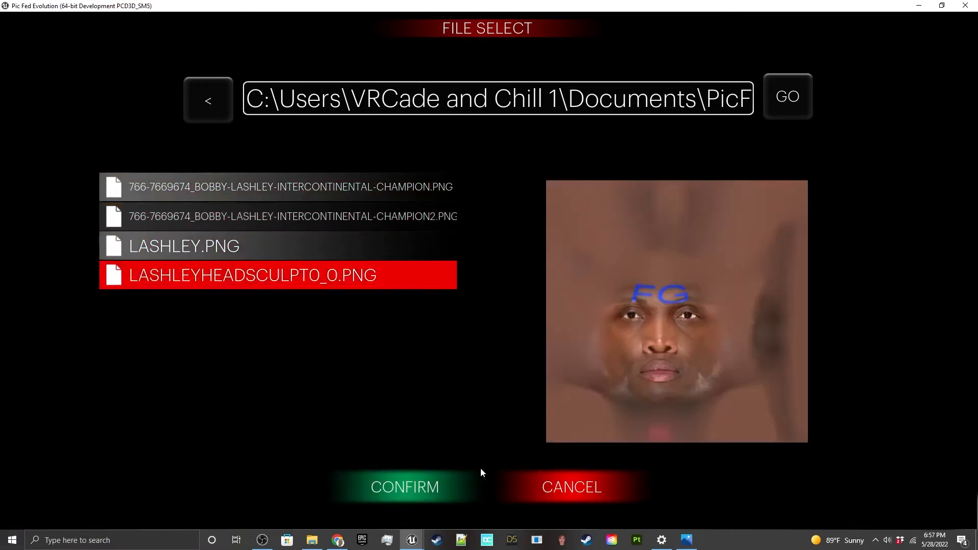
click(455, 483)
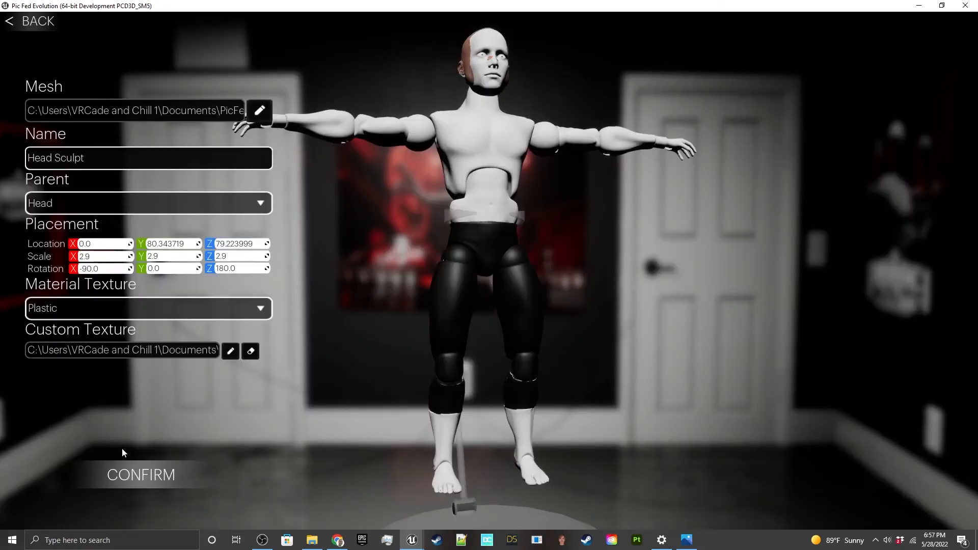
click(120, 479)
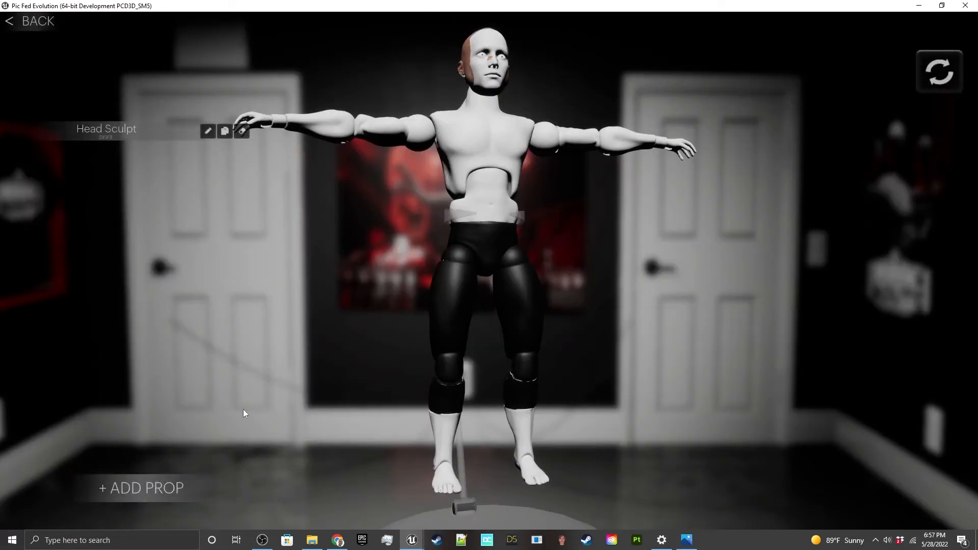
Step: Hide the figure's built-in Head part in the part visibility settings and confirm
click(46, 24)
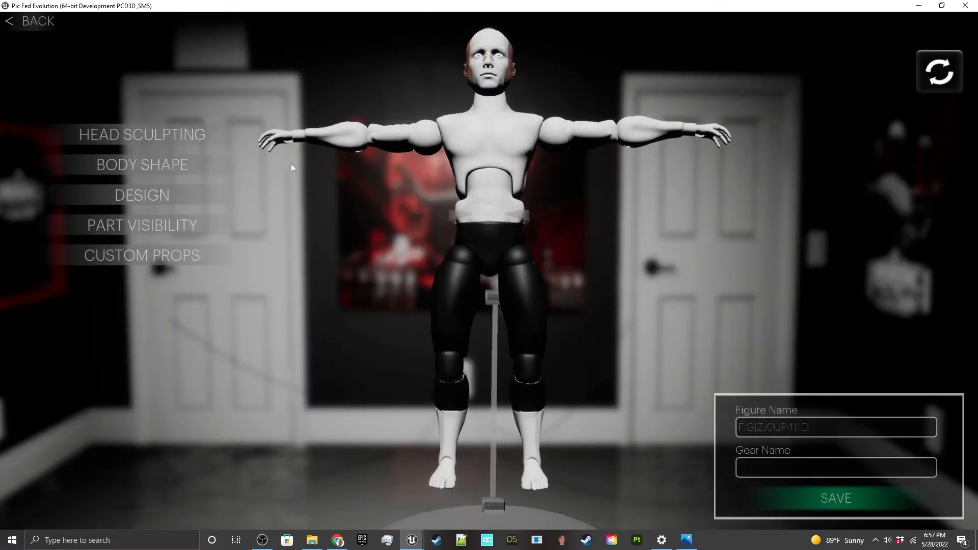
click(168, 227)
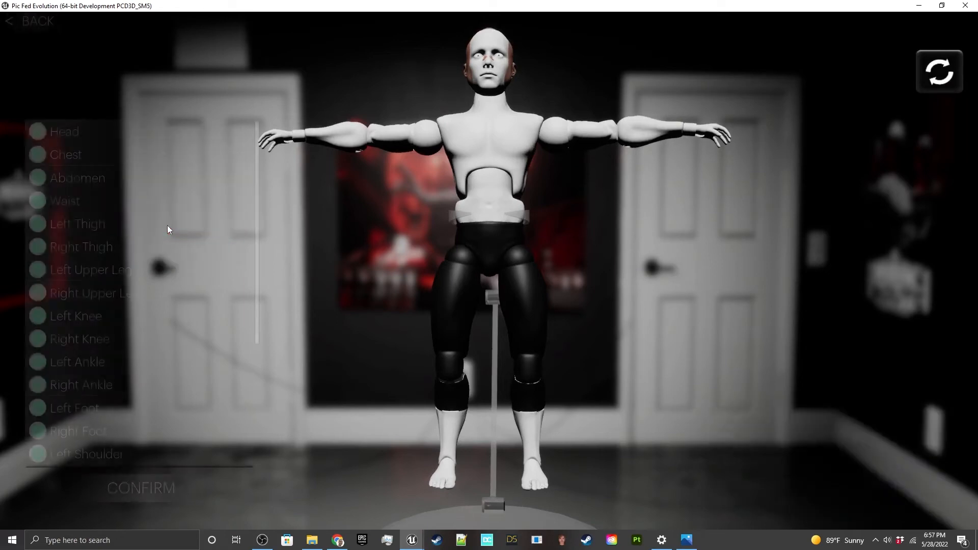
click(39, 132)
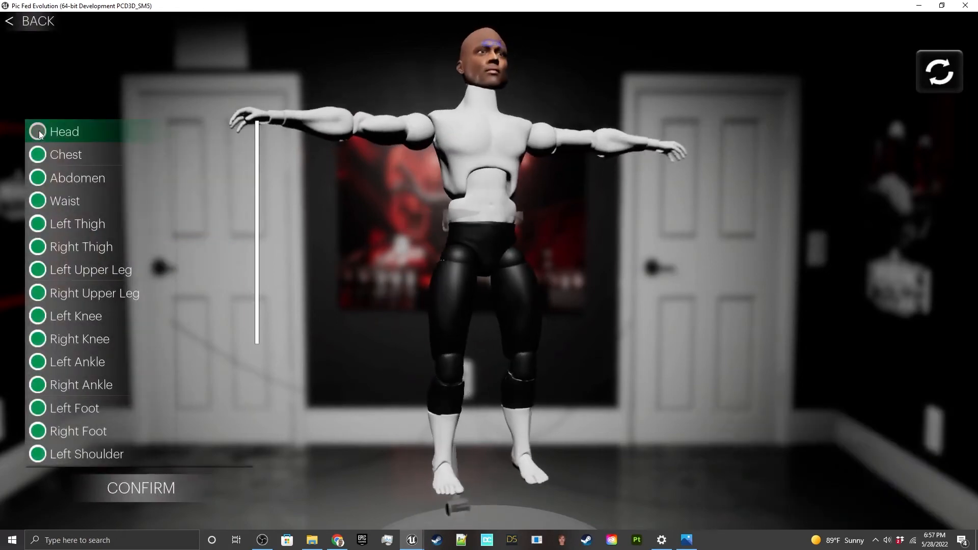
click(118, 501)
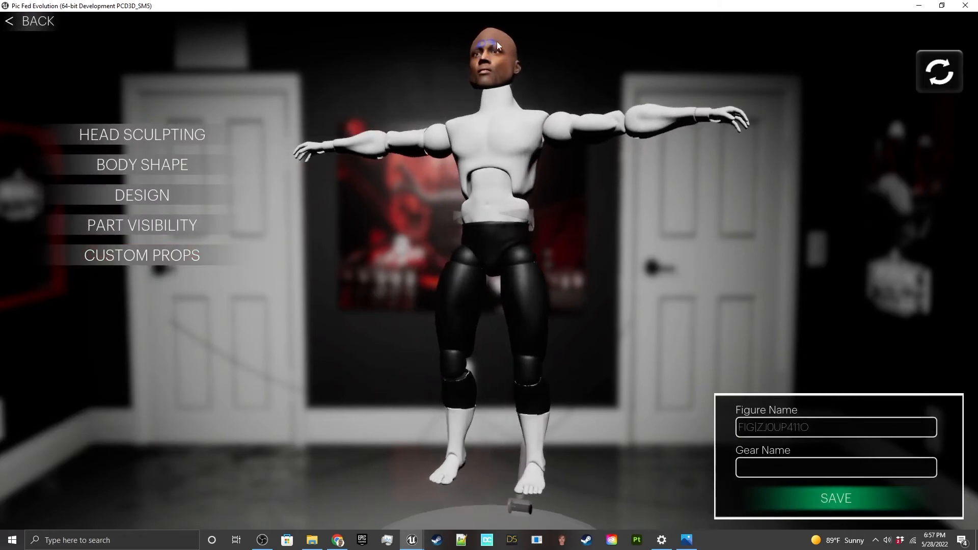
Step: Mirror the Head Sculpt prop by setting its X scale to -2.9, confirm, and return to the figure's main options
click(143, 257)
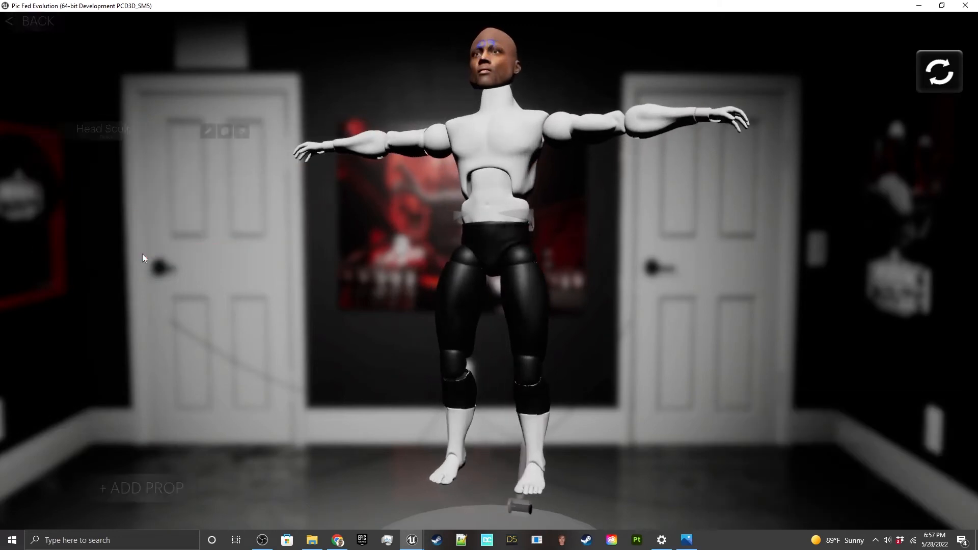
click(216, 135)
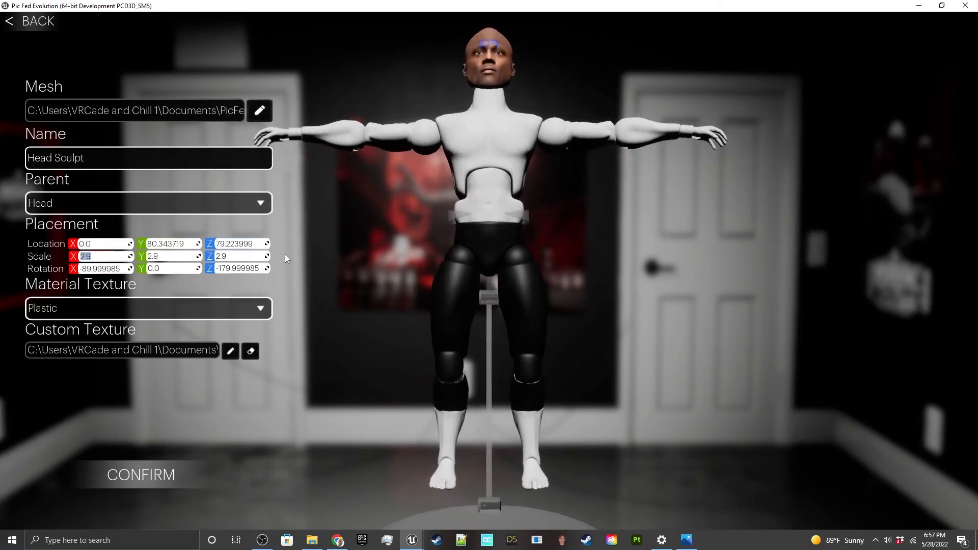
text(-)
key(Return)
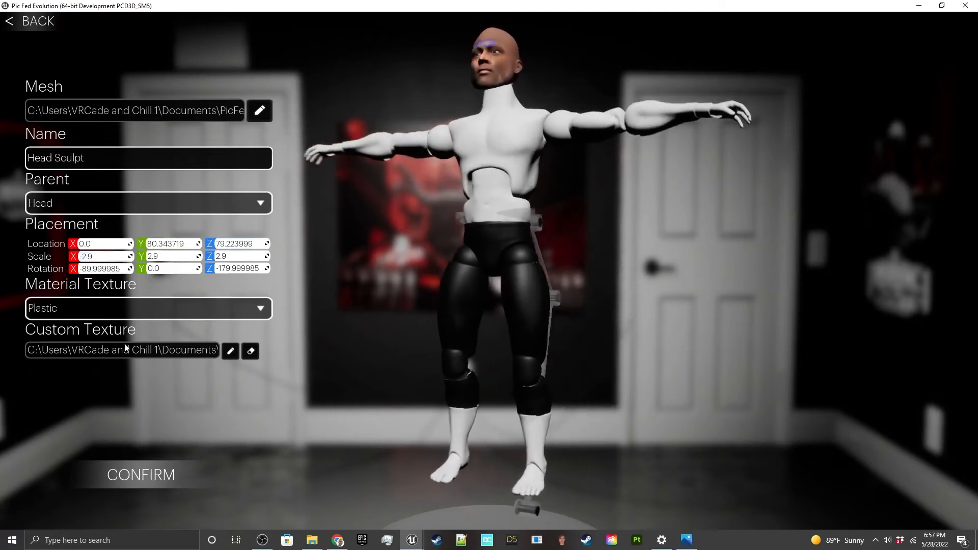
click(143, 474)
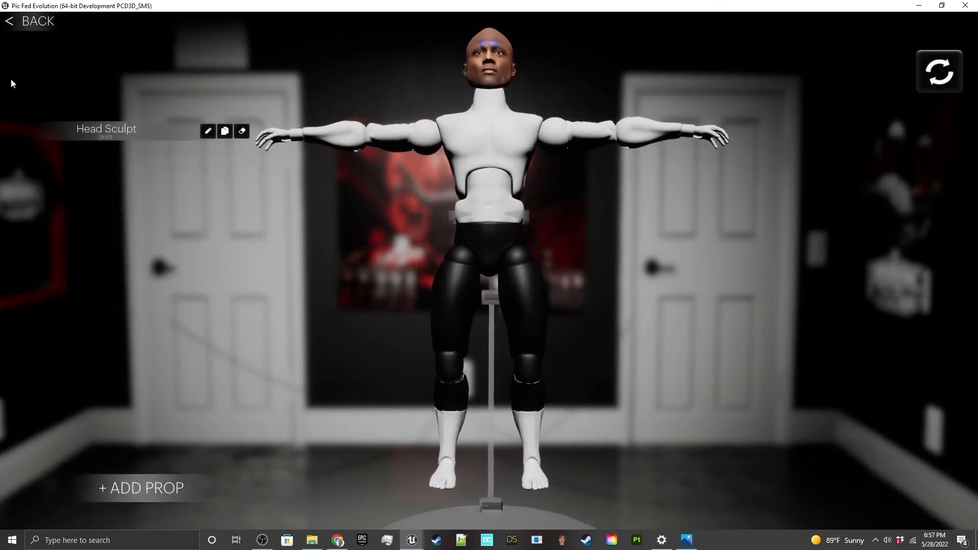
click(35, 28)
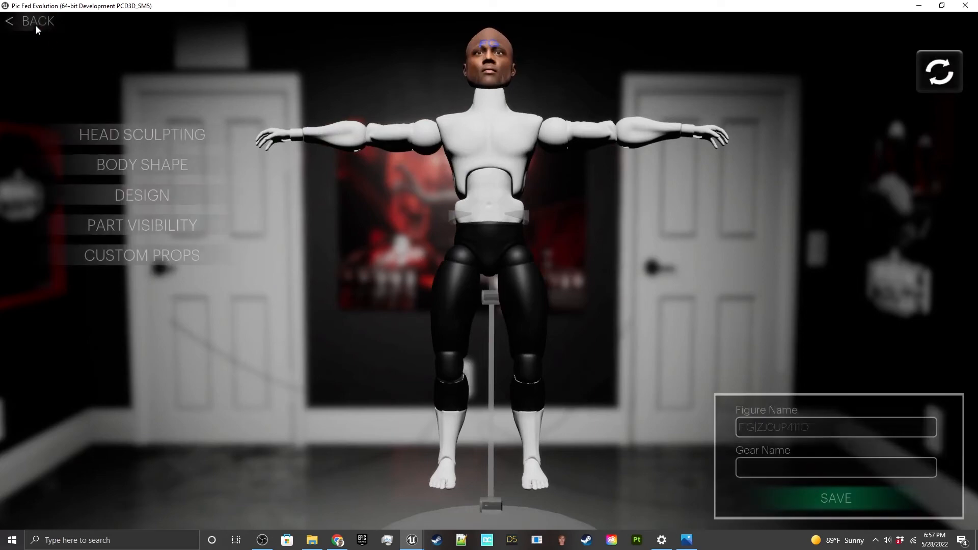
Step: Set the figure's body type to Ripped 2
click(161, 170)
click(143, 115)
click(135, 159)
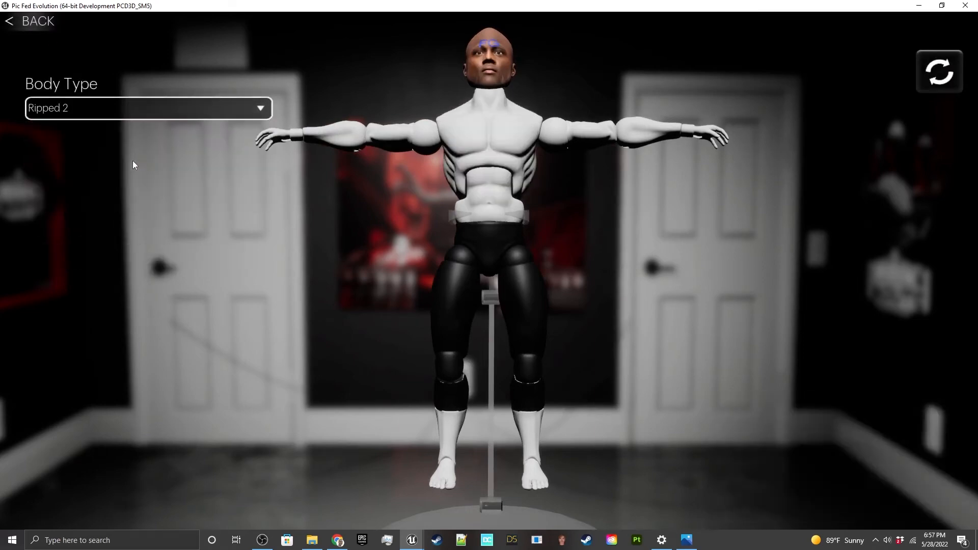
Step: Try the Stocky 1, Stocky 2, Heavy 1, Heavy 2 and Ripped 1 body types and return to Ripped 2
click(96, 110)
click(90, 171)
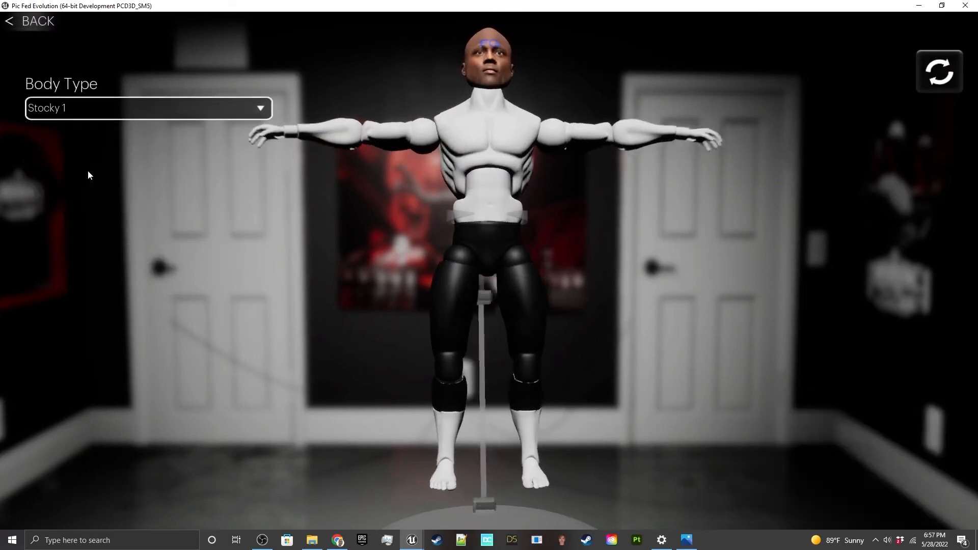
click(88, 108)
click(84, 183)
click(109, 113)
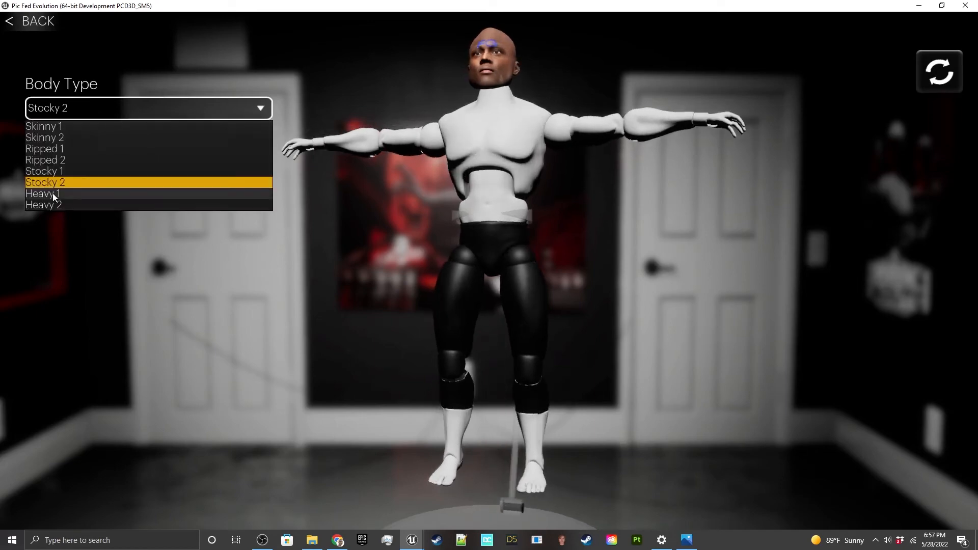
click(54, 195)
click(101, 113)
click(53, 203)
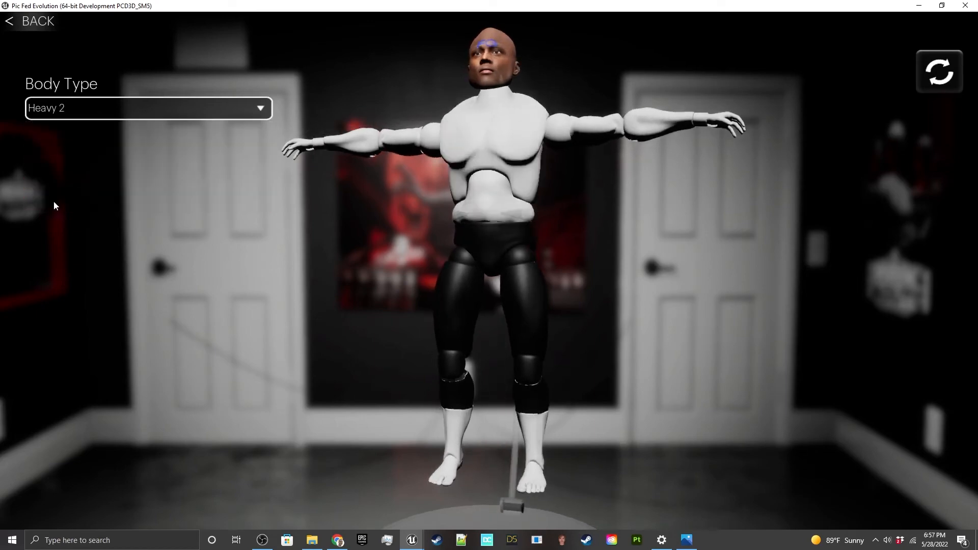
click(92, 113)
click(64, 161)
click(84, 109)
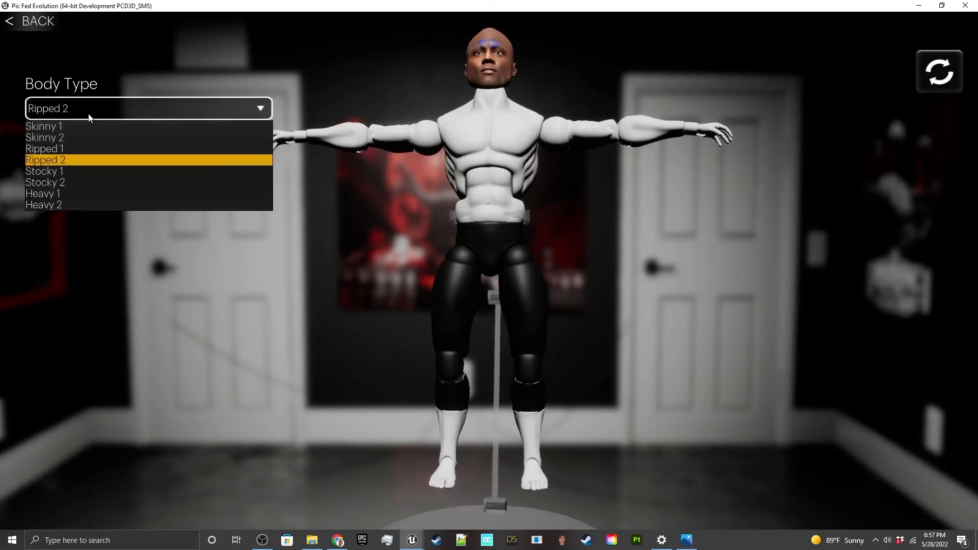
click(81, 148)
click(74, 109)
click(53, 161)
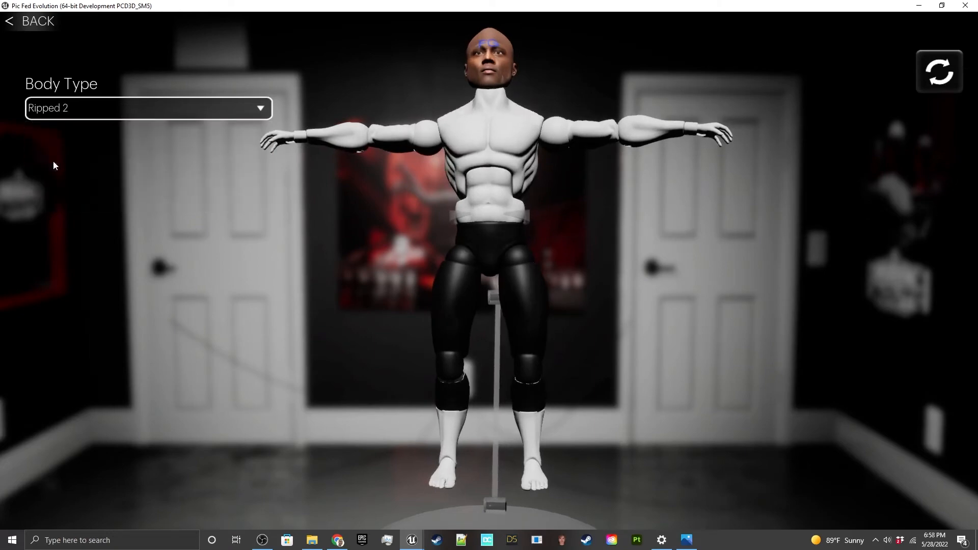
Step: Open the skin design settings and darken the figure's skin tone with hue 7.259, saturation 0.864 and value 0.069
click(48, 25)
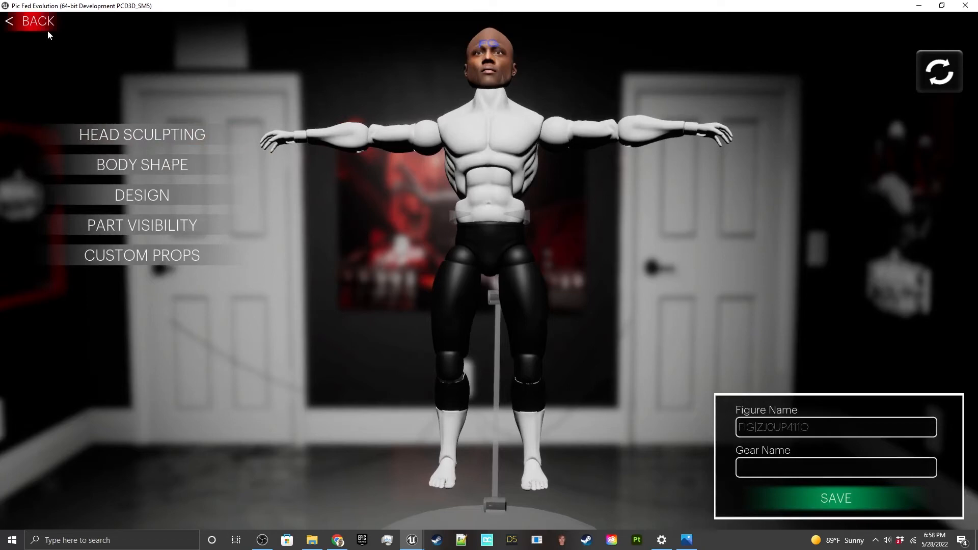
click(110, 194)
click(103, 133)
drag(125, 173, 199, 158)
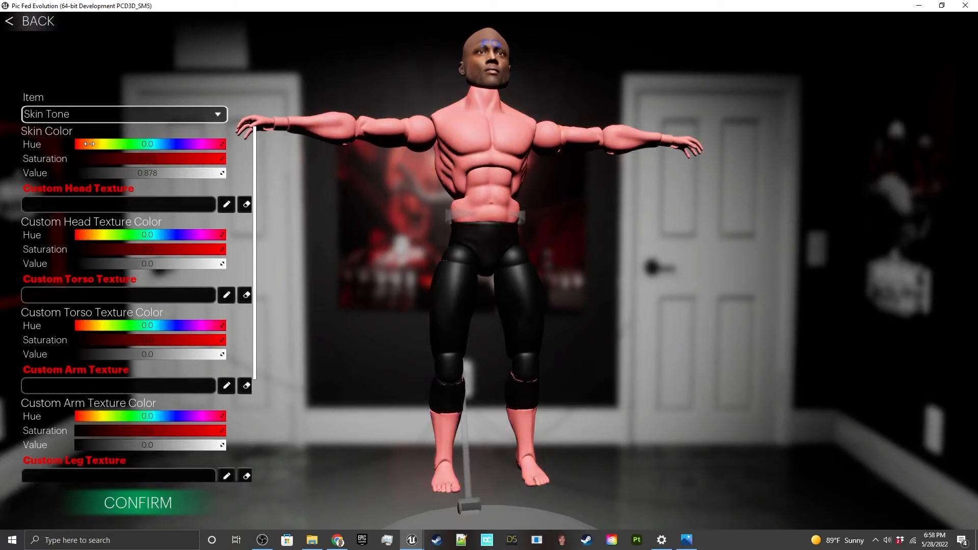
drag(86, 145, 89, 146)
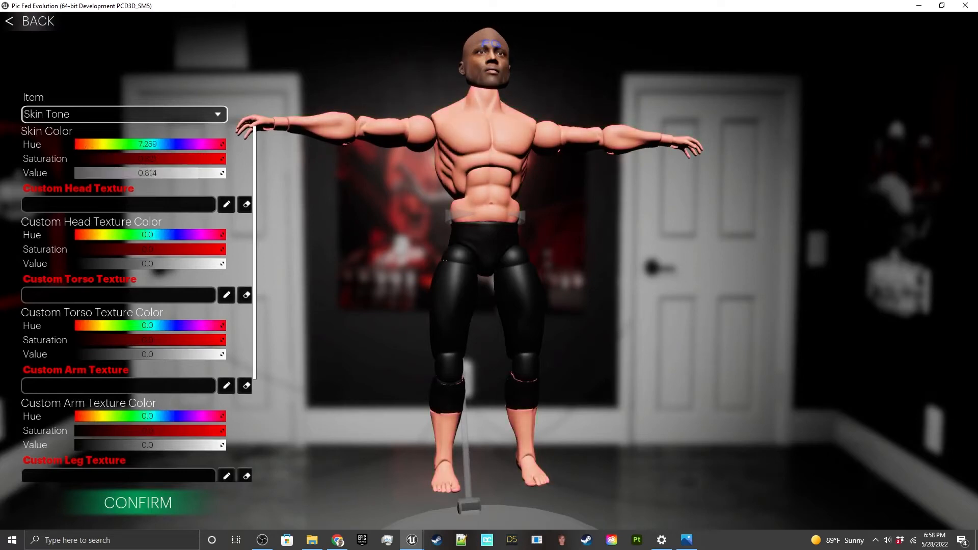
drag(192, 173, 85, 172)
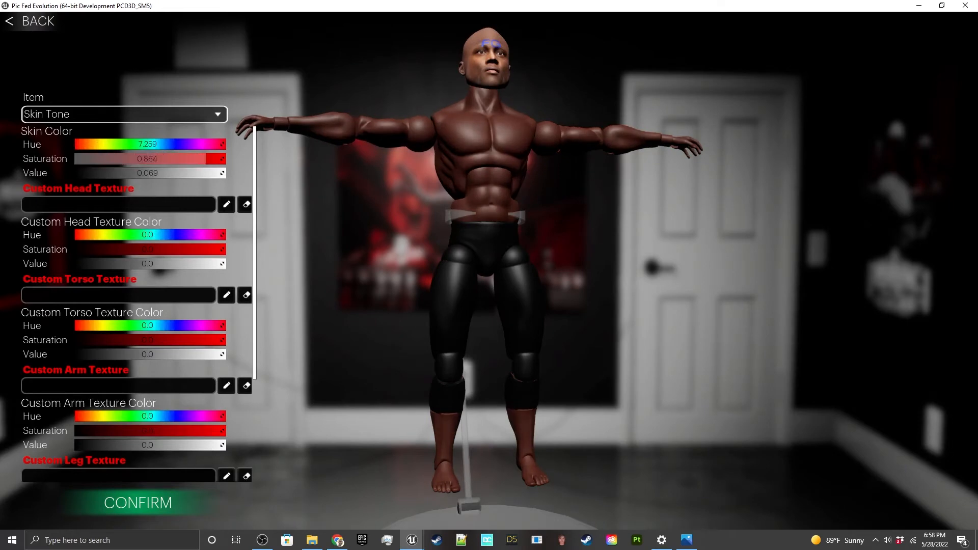
Step: Fine-tune the skin color to hue 10.889, saturation 0.75 and value 0.14 to match the head, and confirm
drag(206, 158, 178, 158)
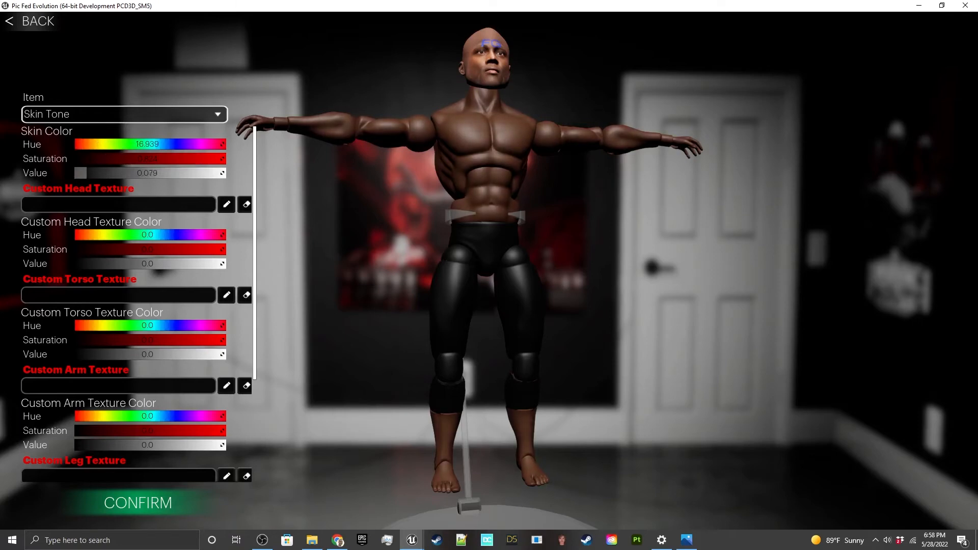
drag(86, 173, 94, 173)
drag(540, 254, 415, 255)
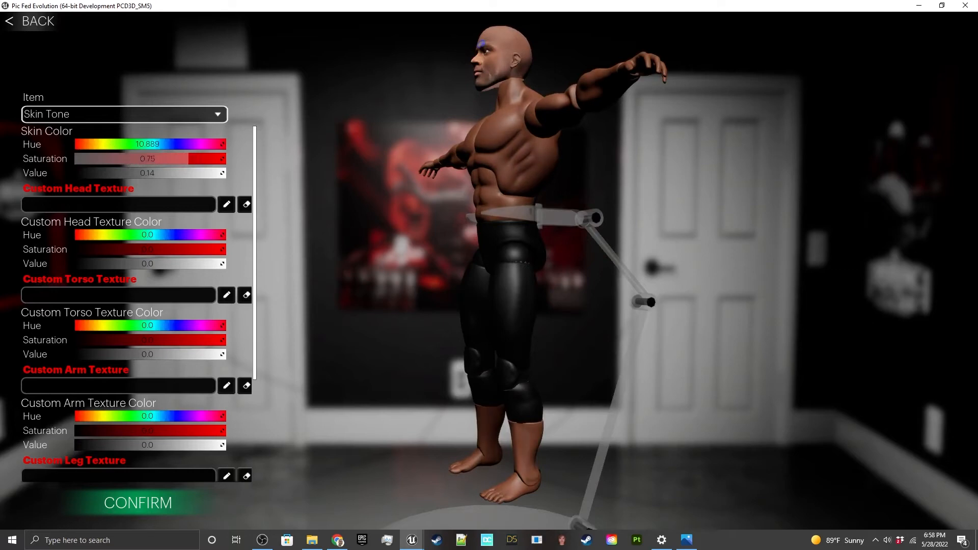
key(d)
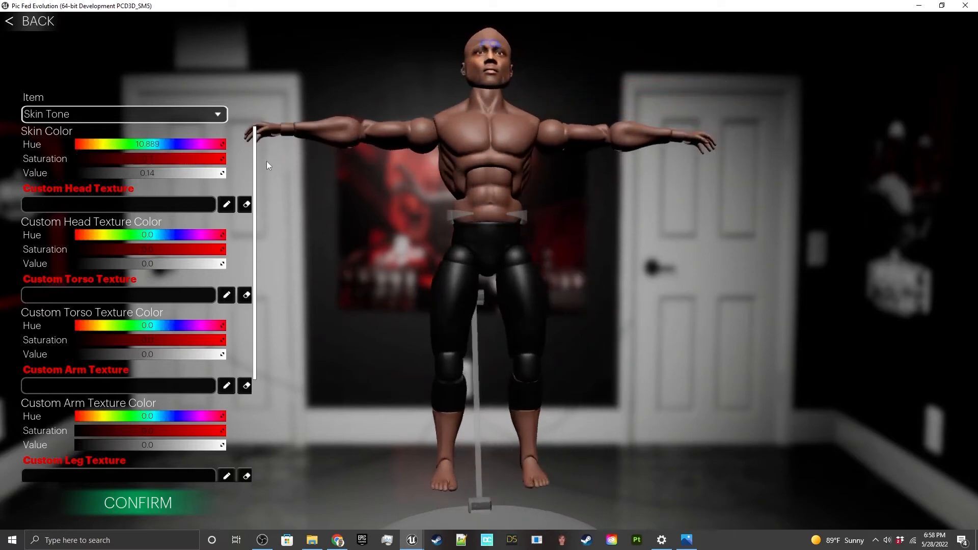
key(d)
key(d)
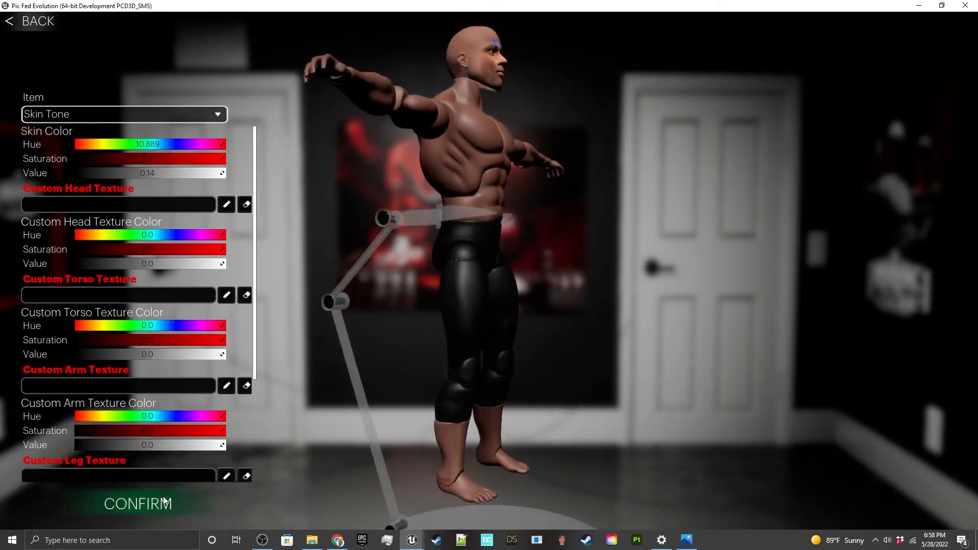
click(137, 502)
click(28, 21)
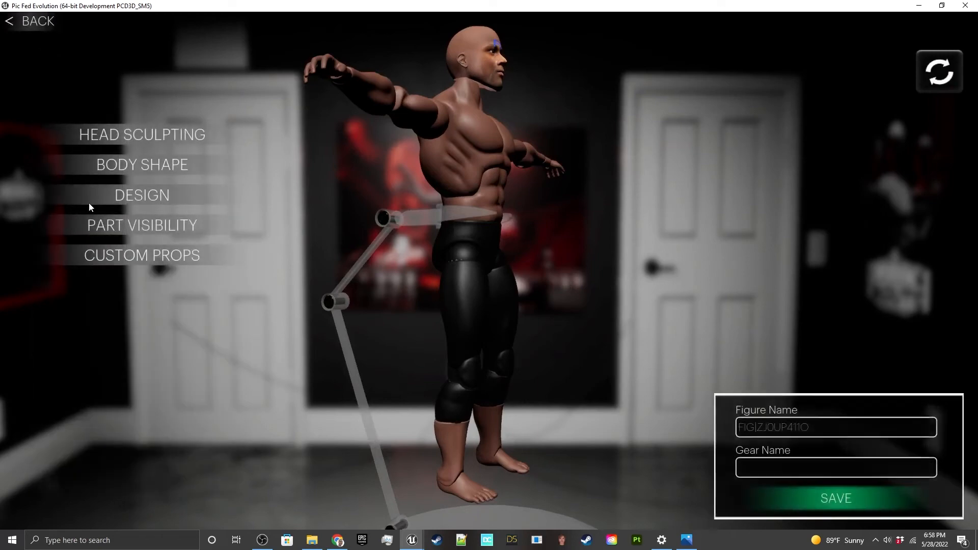
Step: Reposition the Head Sculpt prop to location Y 39.387363 and Z 18.341089, confirm, and return to the figure's main options
click(162, 256)
click(205, 132)
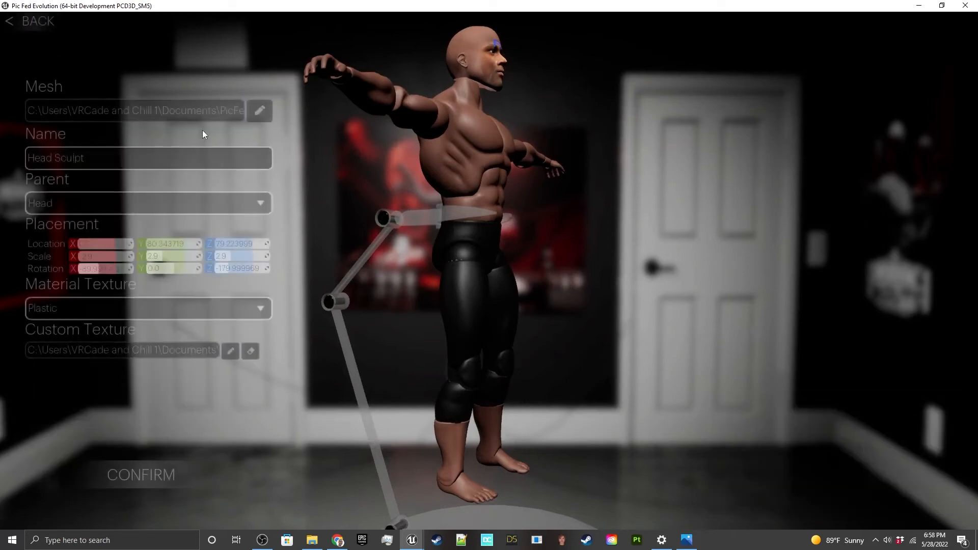
drag(242, 242, 154, 245)
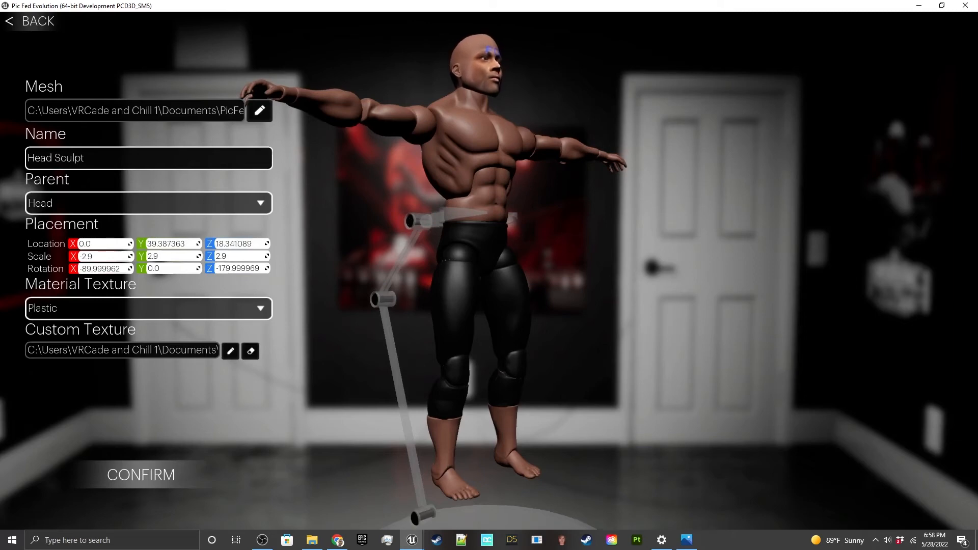
key(a)
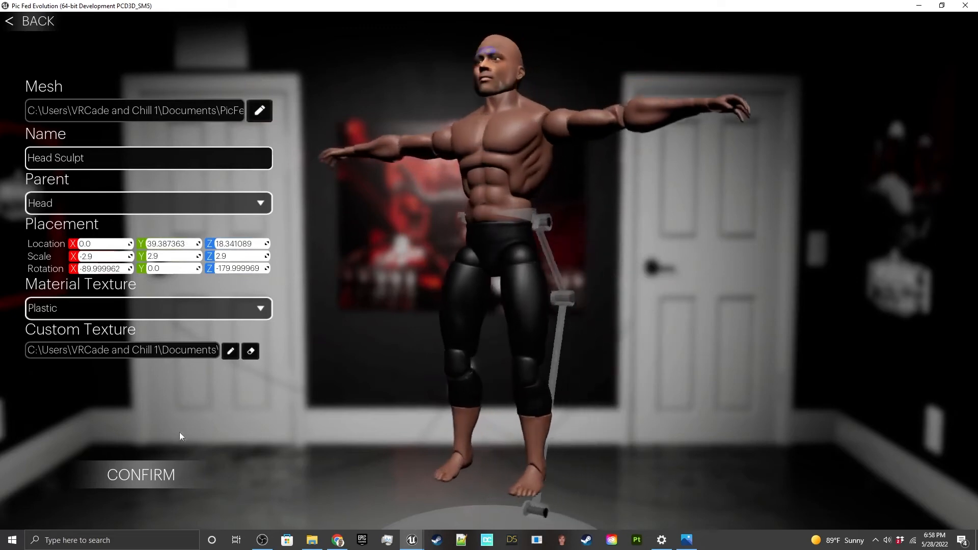
click(170, 480)
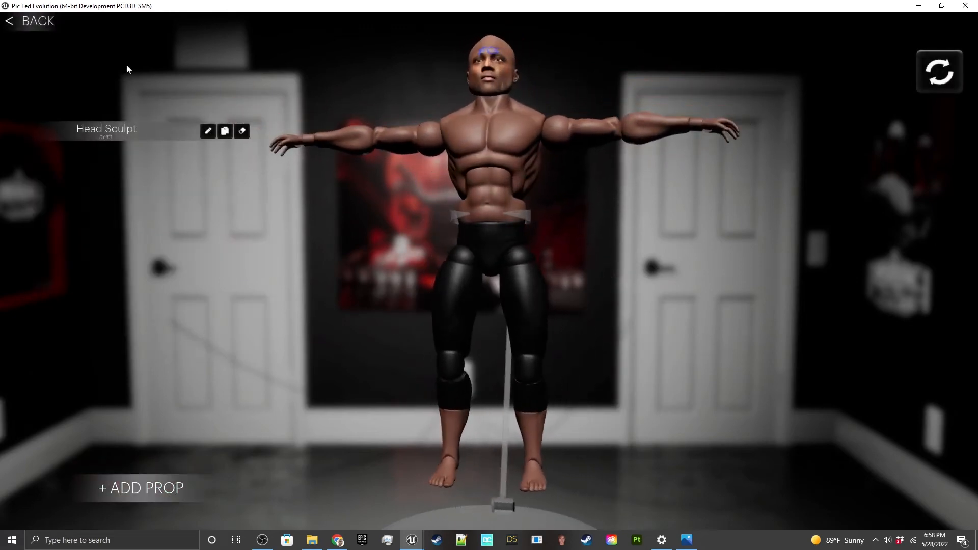
click(32, 21)
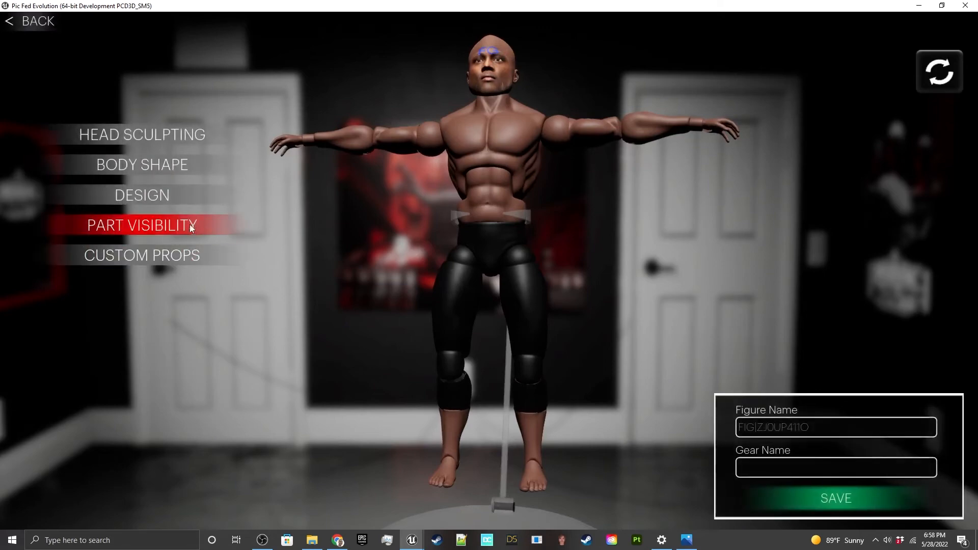
Step: Give the figure's feet the Boots item, color the boots black, confirm, and return to the main options
click(161, 203)
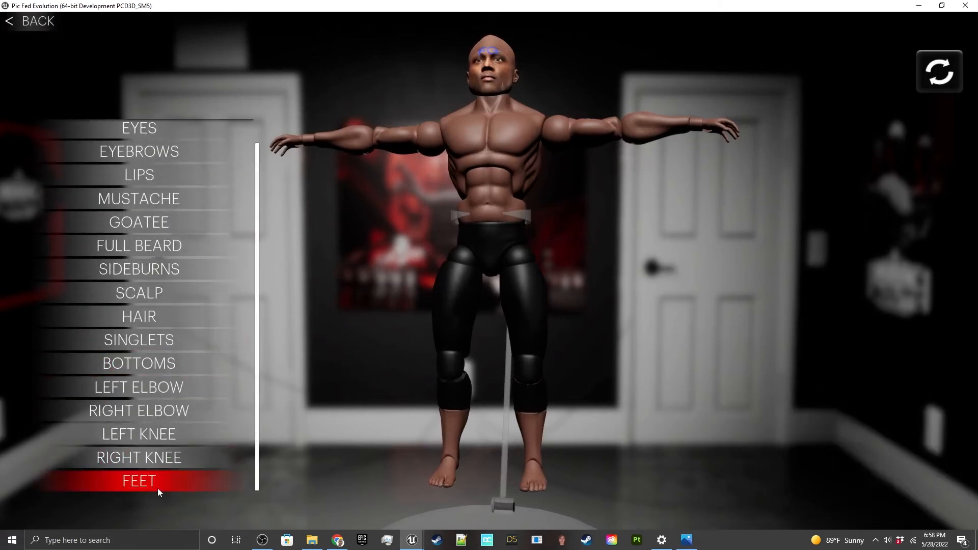
click(156, 488)
click(111, 118)
click(112, 143)
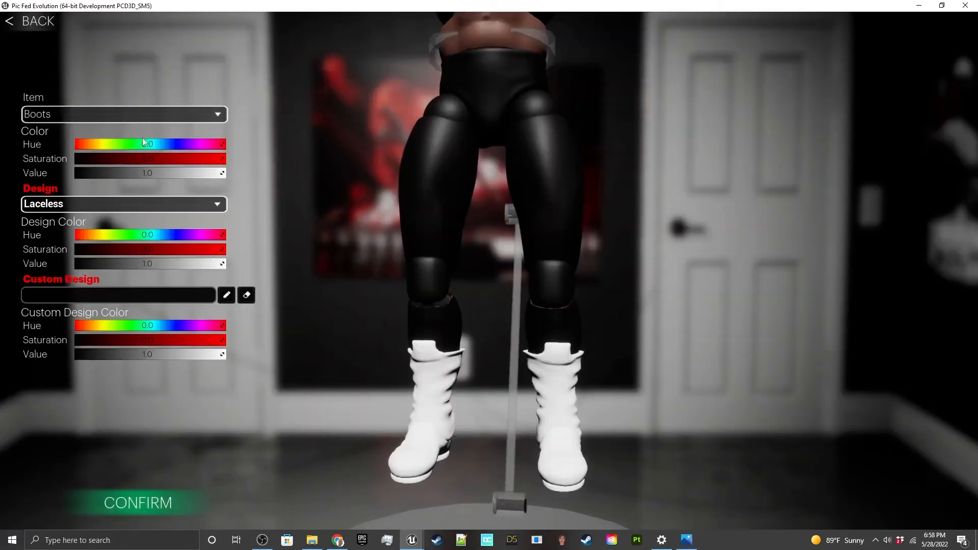
click(195, 506)
drag(458, 286, 444, 341)
drag(445, 341, 224, 367)
drag(514, 130, 515, 131)
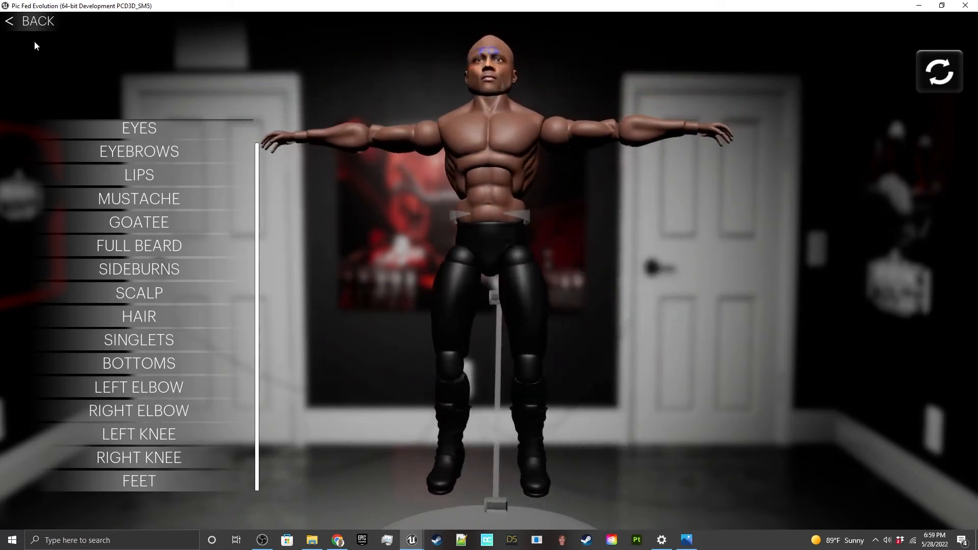
click(36, 28)
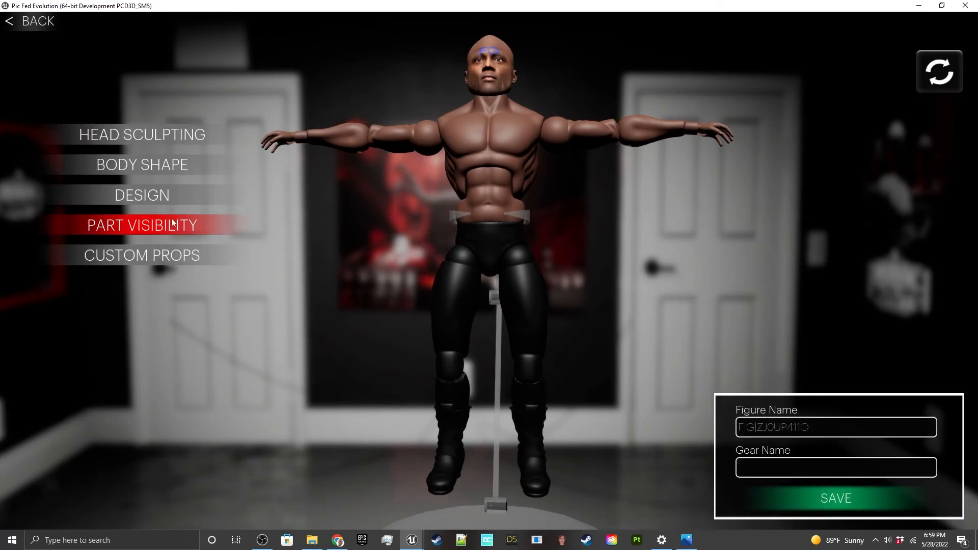
Step: Try the Bobby-Lashley-Intercontinental-Champion2 PNG as the skin's custom leg texture, and clear it again
click(173, 188)
scroll(160, 151, up, 2)
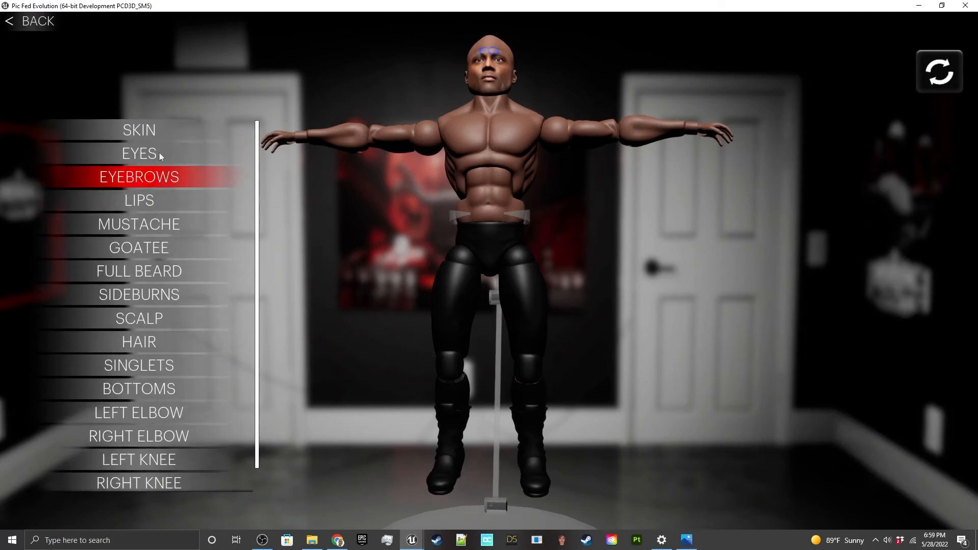
click(155, 126)
scroll(63, 173, down, 3)
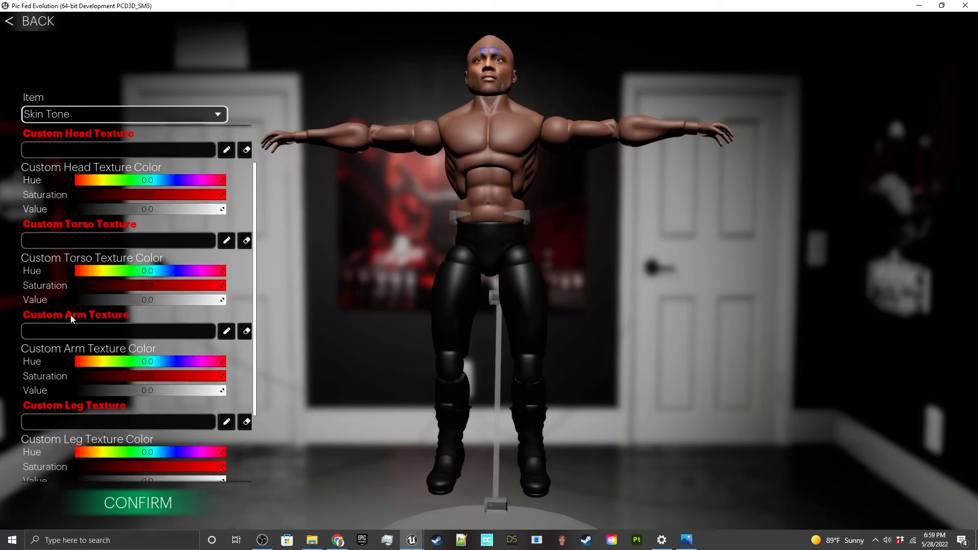
scroll(60, 331, down, 2)
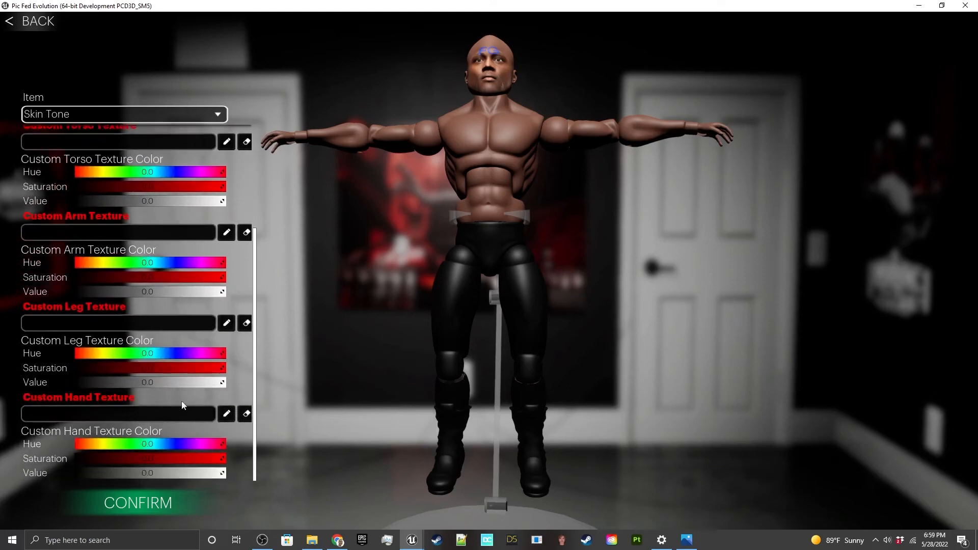
click(225, 322)
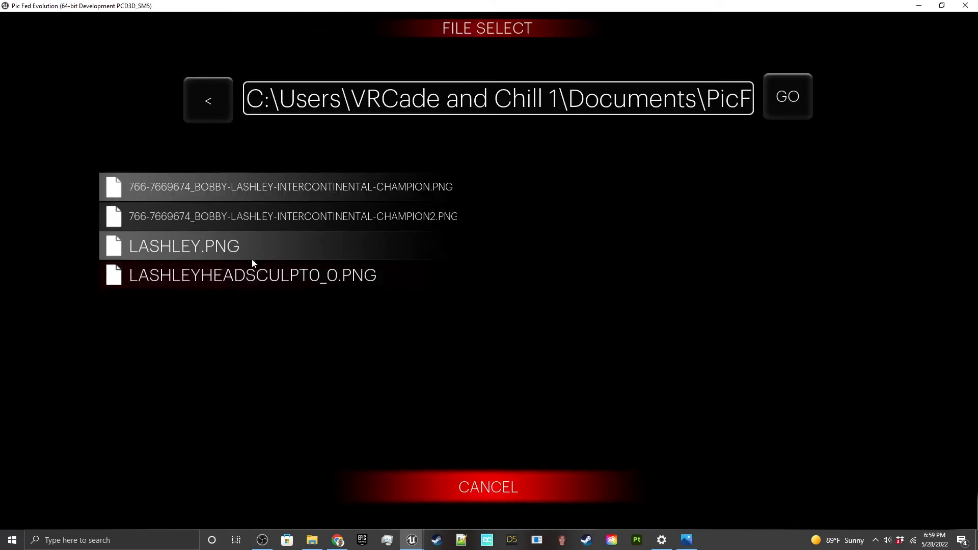
click(262, 218)
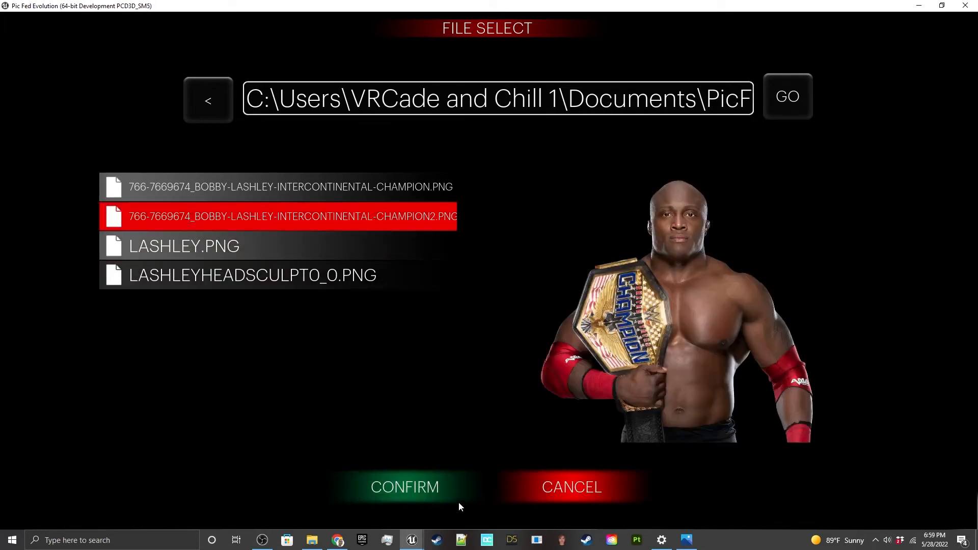
click(444, 490)
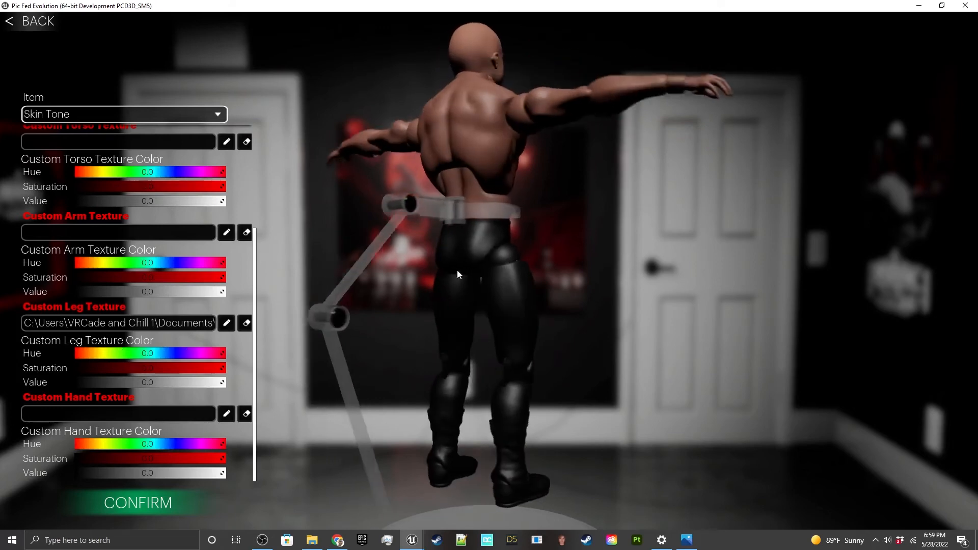
click(246, 323)
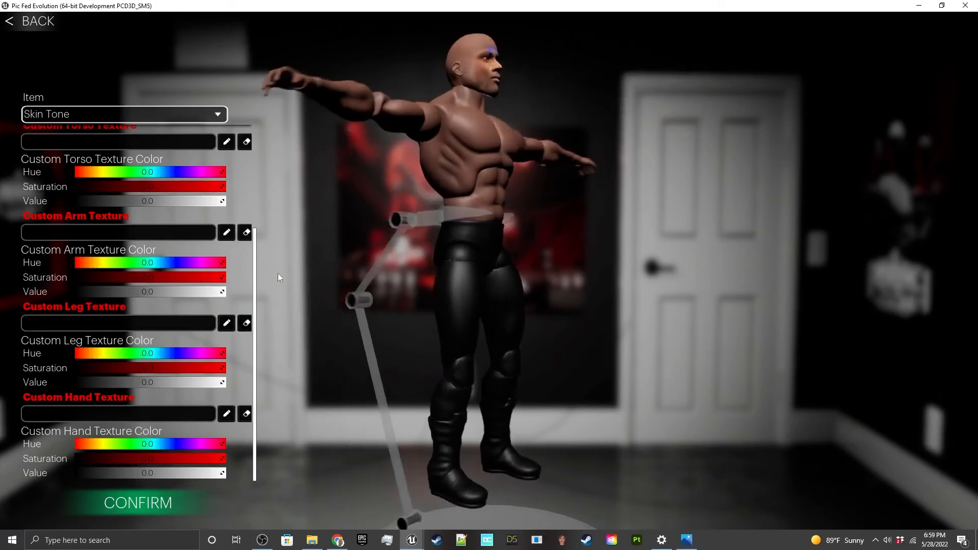
Step: Try the Bobby-Lashley-Intercontinental-Champion PNG as the skin's custom arm texture, and clear it again
click(226, 232)
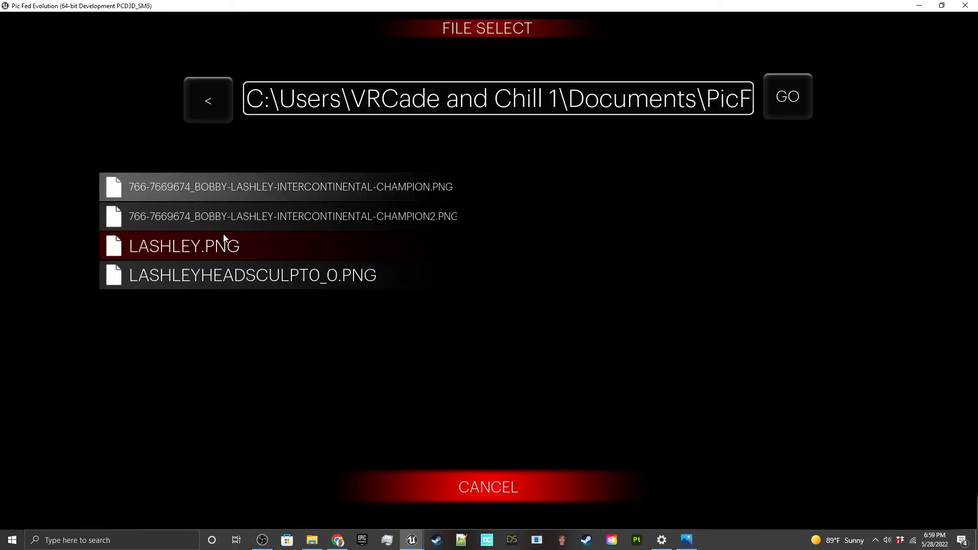
click(256, 197)
click(457, 484)
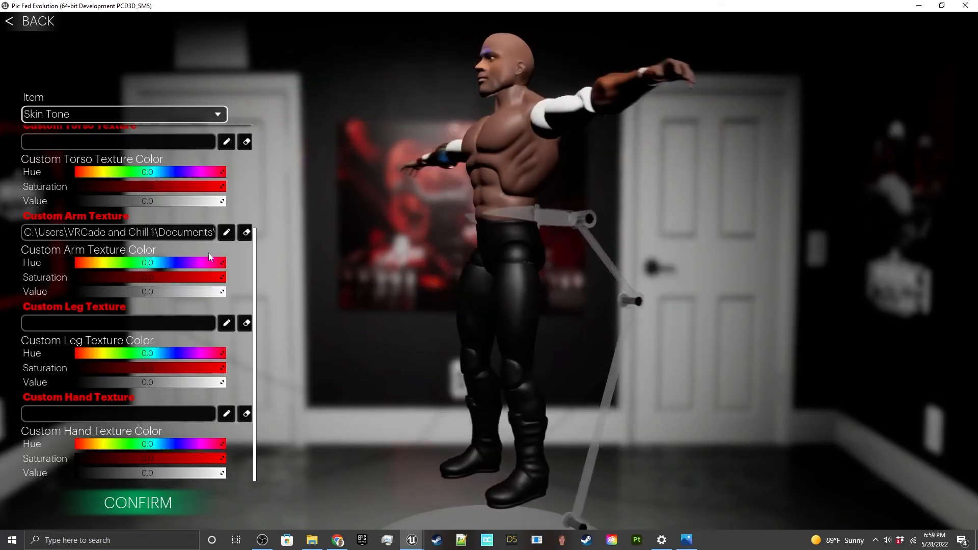
click(245, 232)
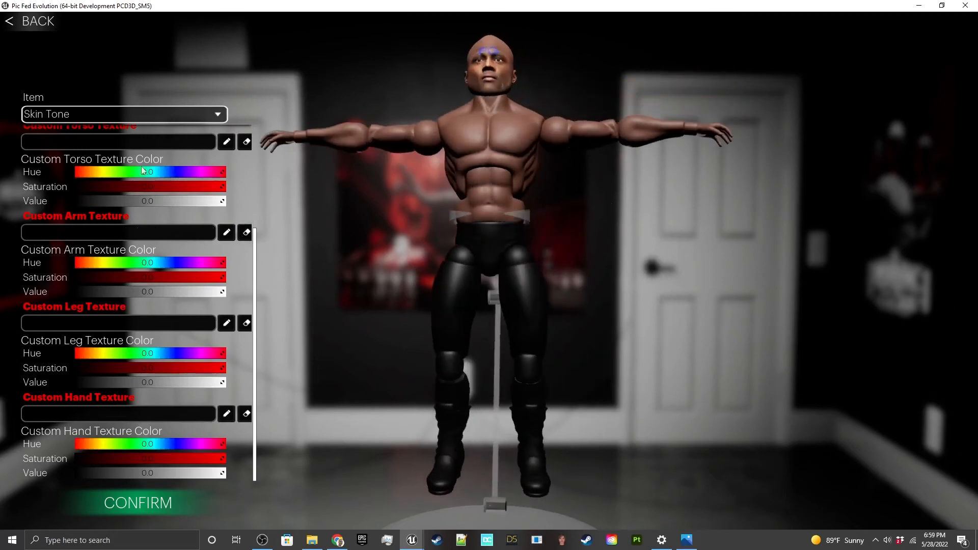
Step: Try a Lashley champion photo as the custom torso texture, clear it, confirm the skin settings, and return to the main options
scroll(225, 173, up, 3)
click(226, 211)
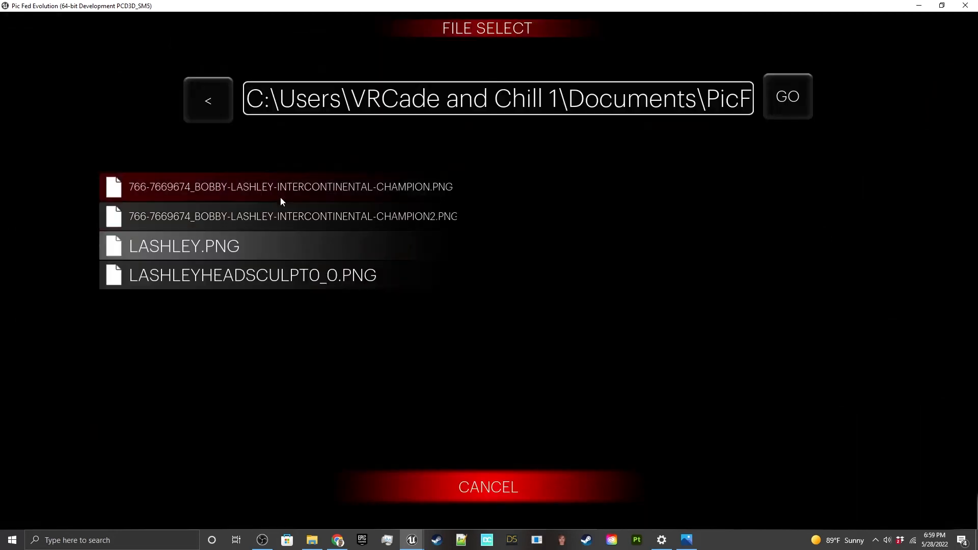
click(408, 496)
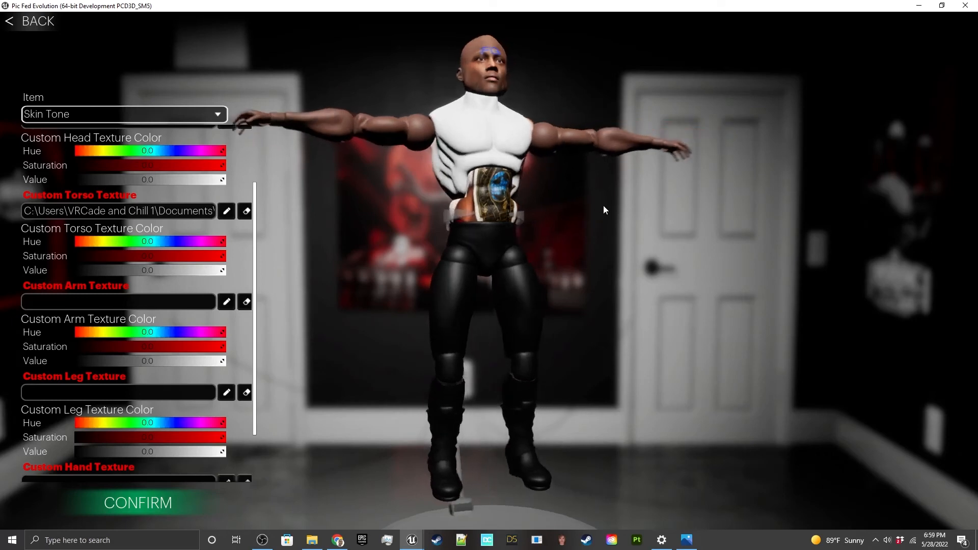
drag(556, 191, 419, 145)
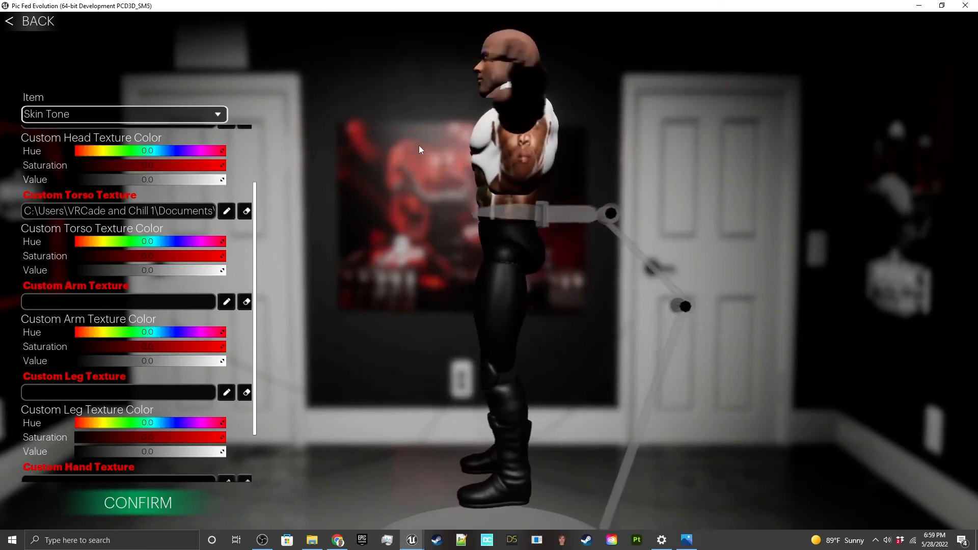
click(245, 211)
drag(658, 181, 504, 168)
click(143, 510)
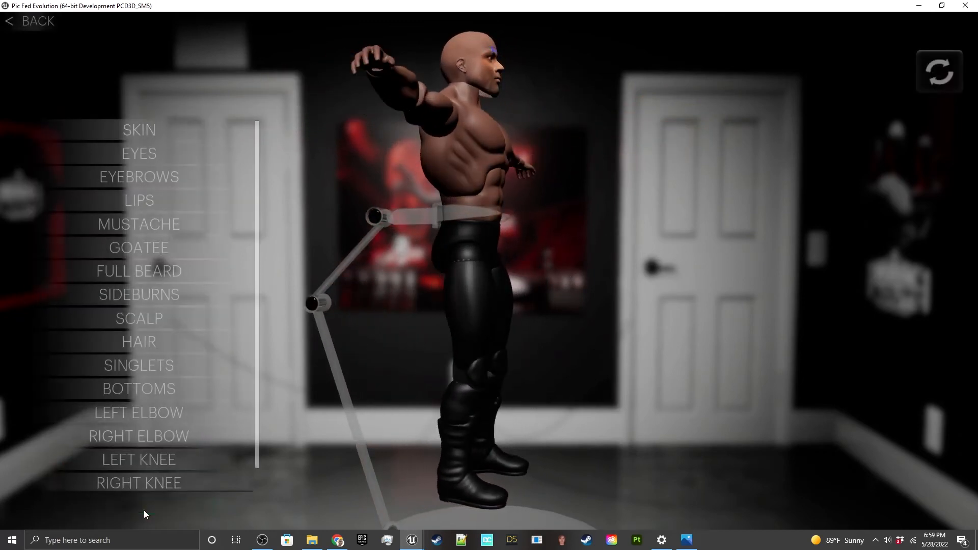
click(40, 28)
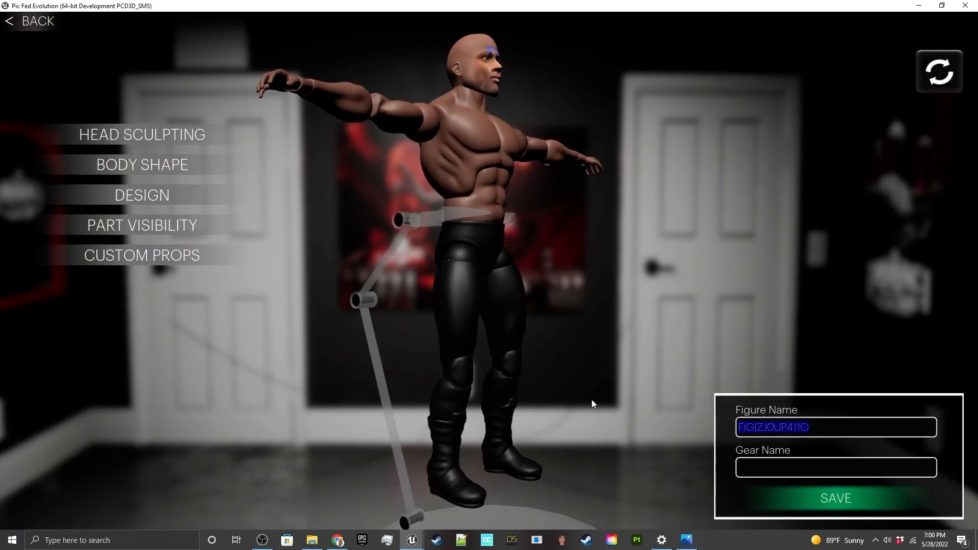
Step: Name the figure Lashley and its gear Black, and save it
text(Lashley)
click(801, 496)
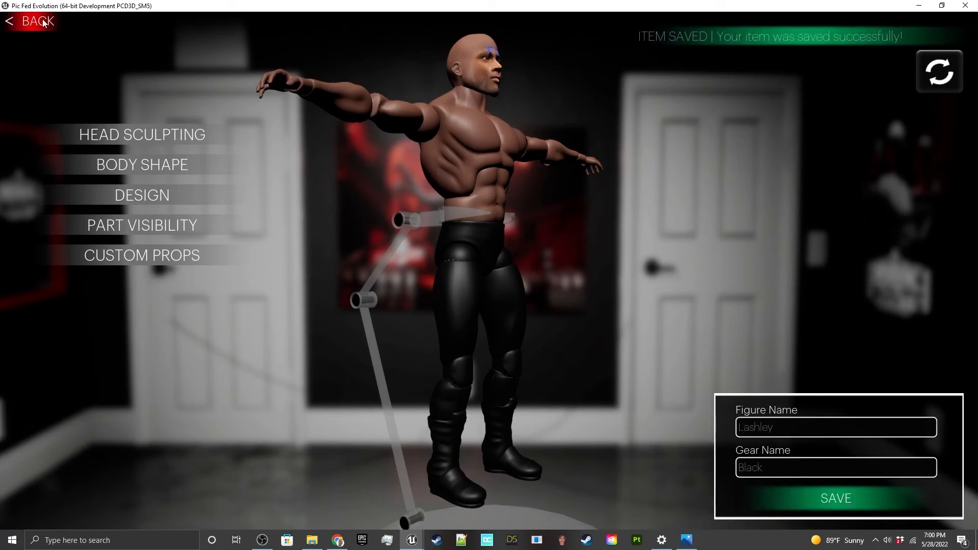
Step: Leave the figure editor, open the custom texture resources discussion, and follow its Google Drive link to the template textures
click(49, 27)
click(434, 301)
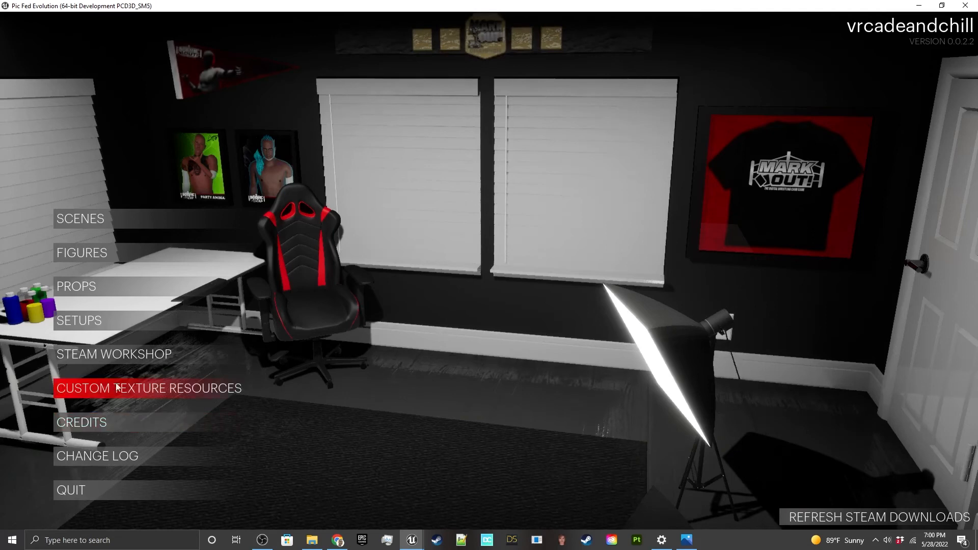
click(99, 388)
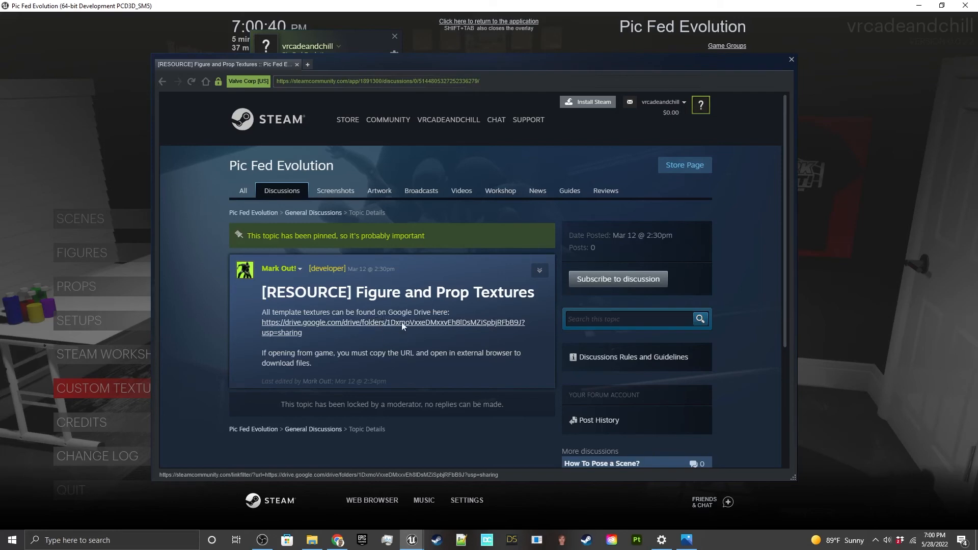
scroll(378, 329, down, 2)
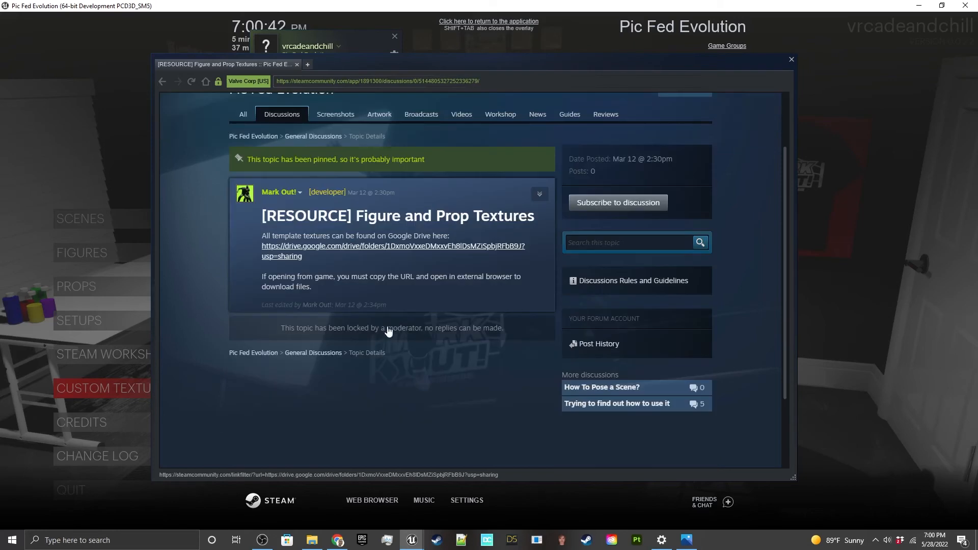
scroll(376, 326, up, 1)
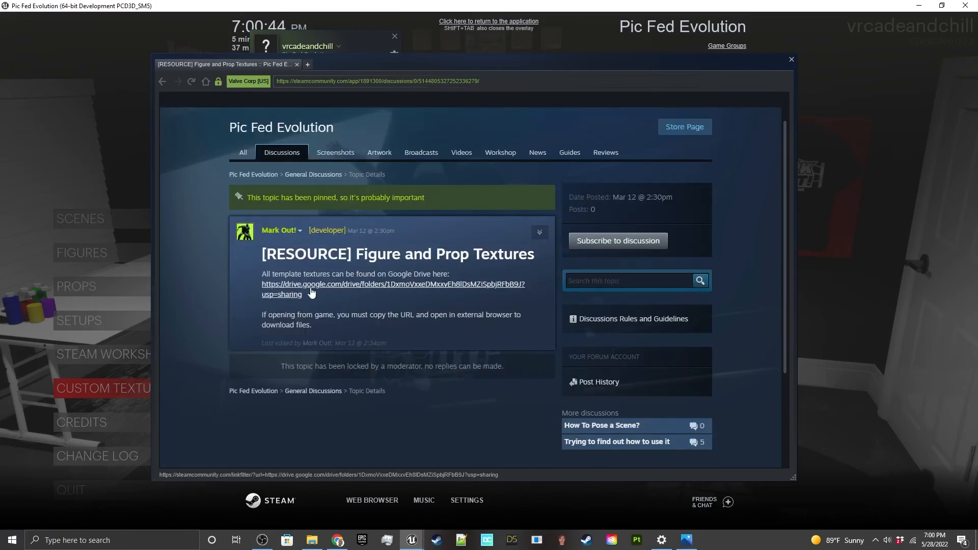
click(354, 285)
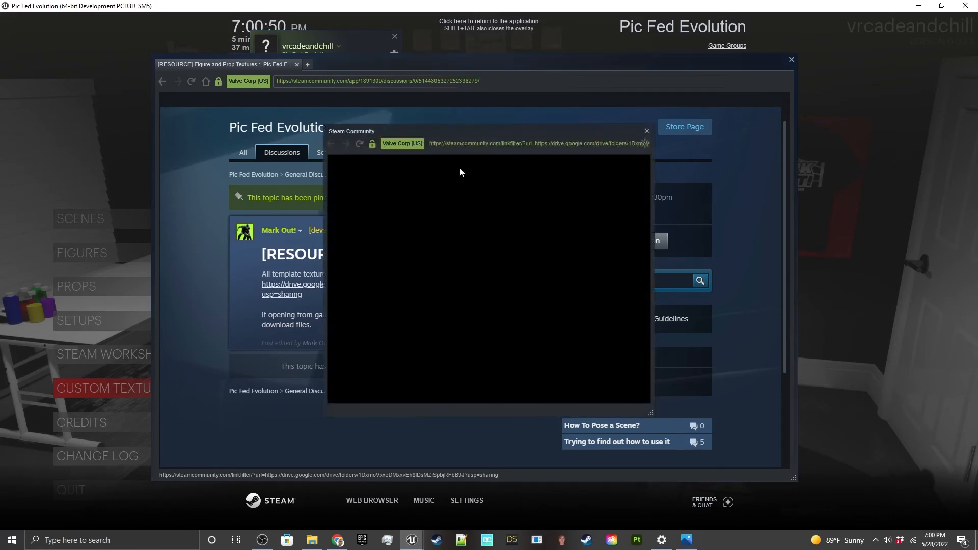
Step: Copy the Google Drive link, switch to Chrome, and open the Figure folder of Pic Fed Evolution Texture Resources
right_click(478, 143)
click(487, 151)
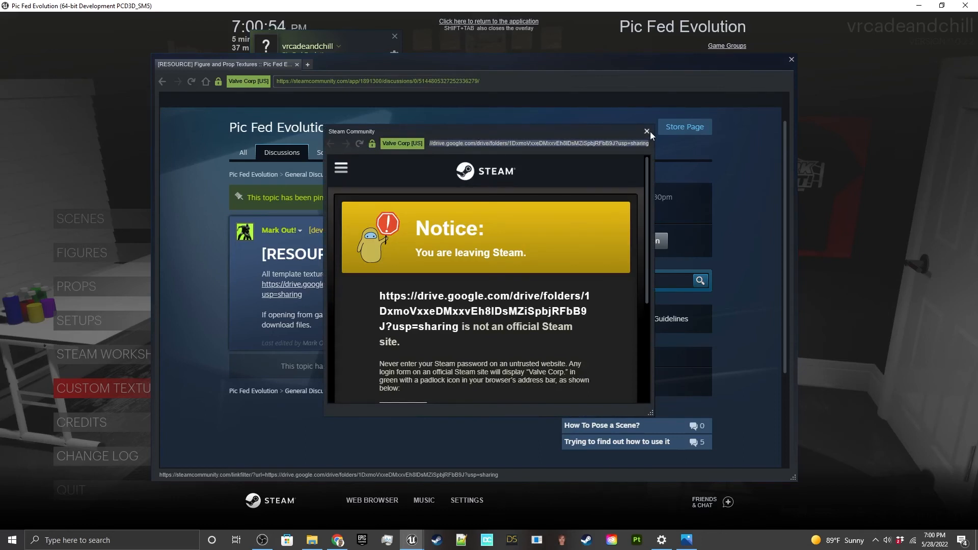
click(646, 131)
click(337, 540)
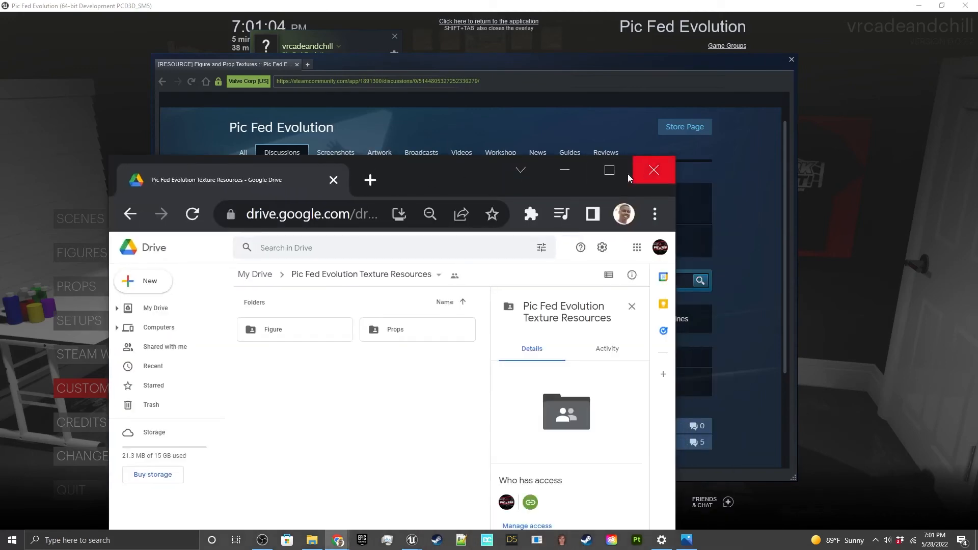
click(627, 171)
double_click(168, 169)
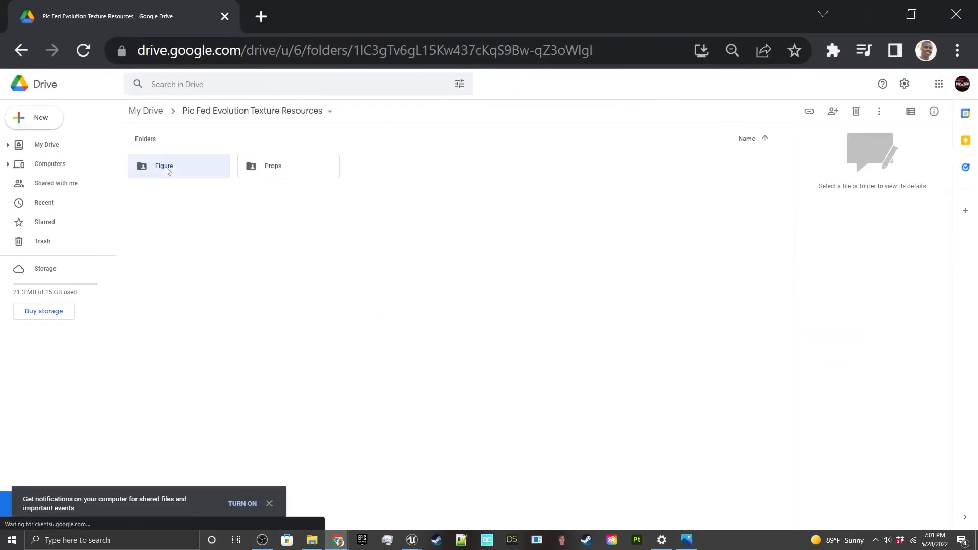
Step: Look through the figure texture templates for arms, boots, hands, head, lower body, pad, upper body and pants
click(172, 230)
click(287, 239)
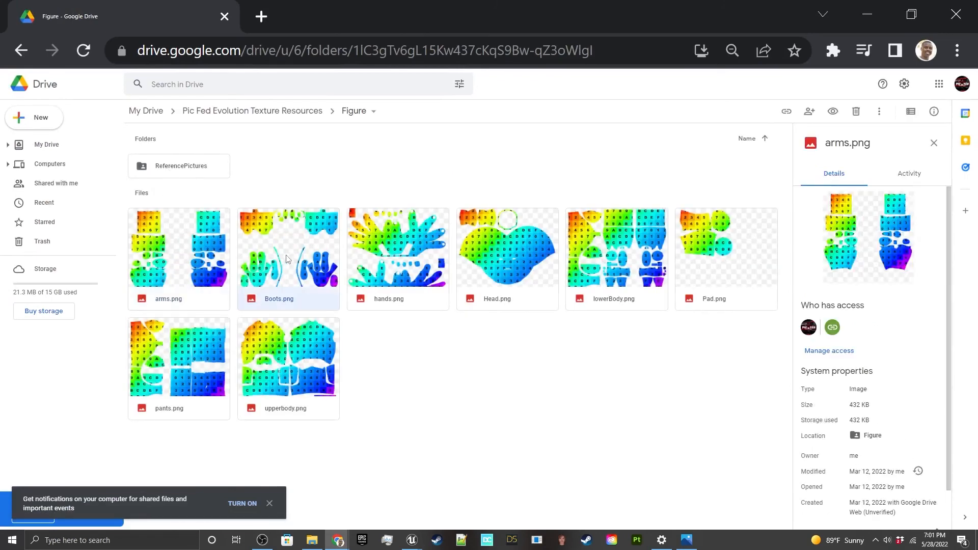
click(397, 247)
click(505, 257)
click(615, 257)
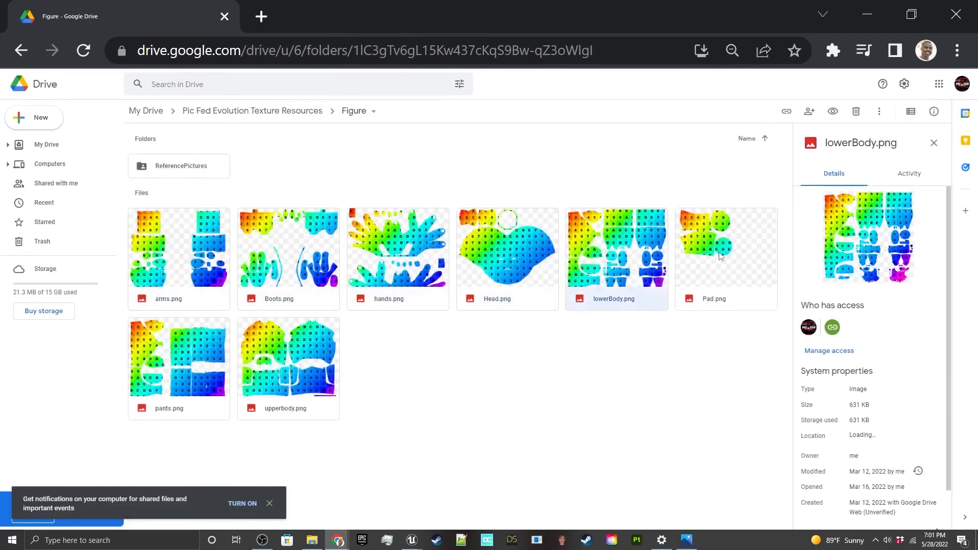
click(716, 257)
click(302, 355)
click(181, 356)
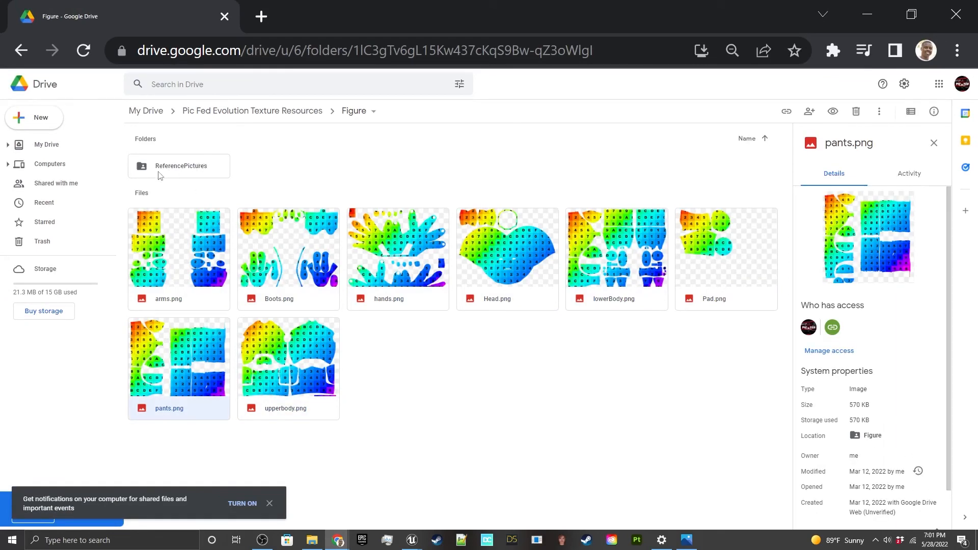
click(180, 245)
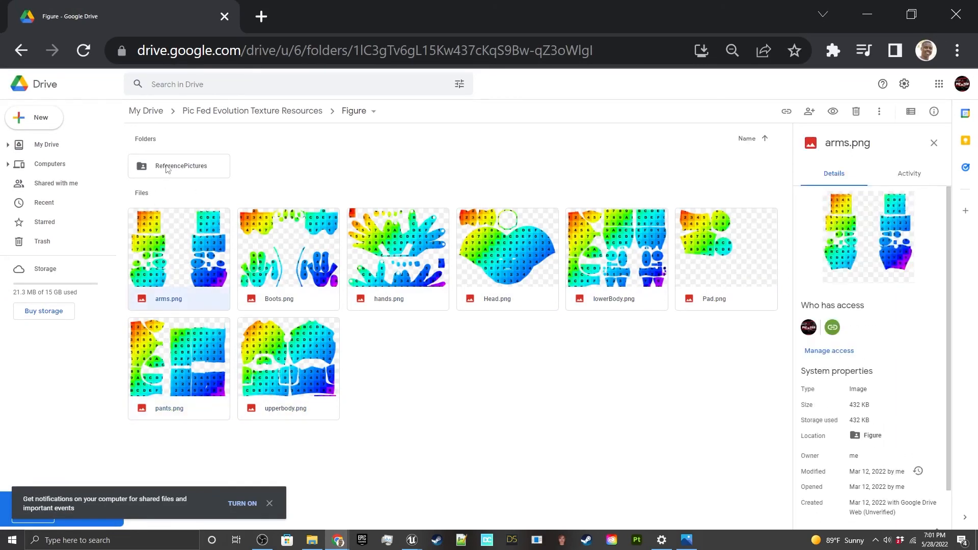
Step: Open the ReferencePictures folder and view its pictures in turn, from ArmsBack.PNG through the boots and head to the lower body
double_click(167, 168)
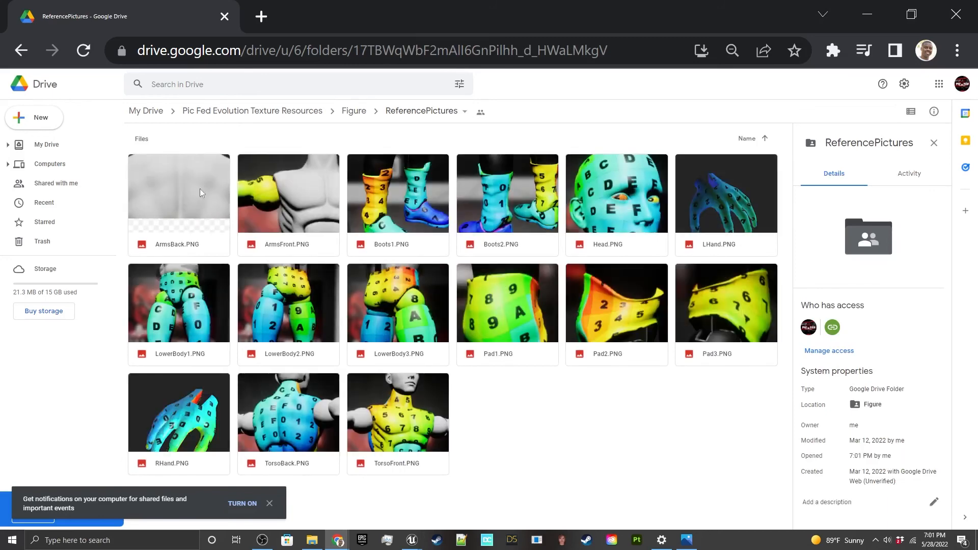
click(307, 185)
double_click(182, 183)
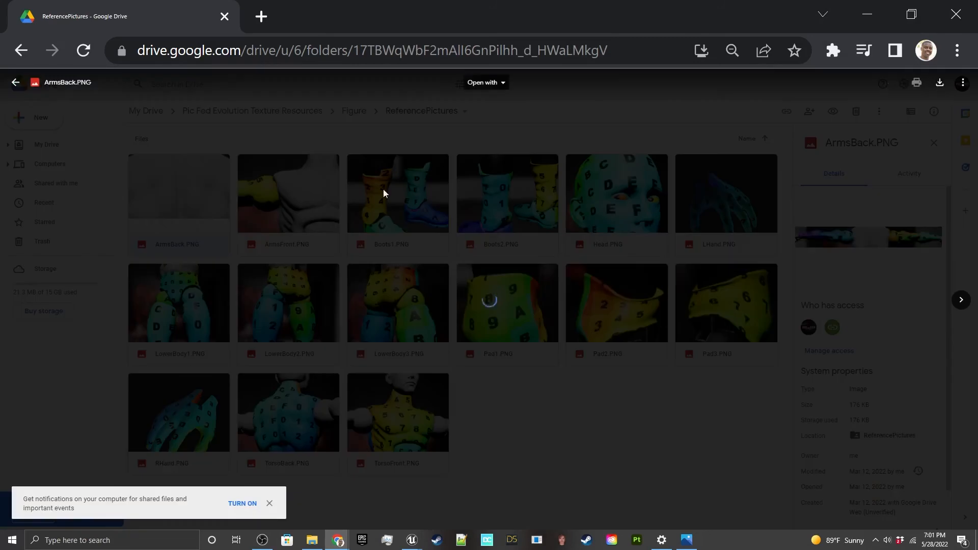
key(Right)
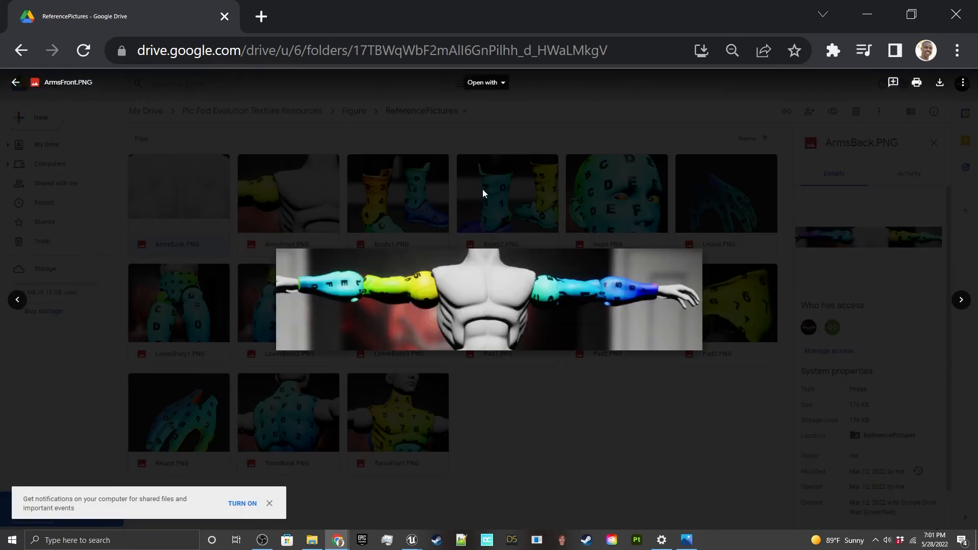
key(Right)
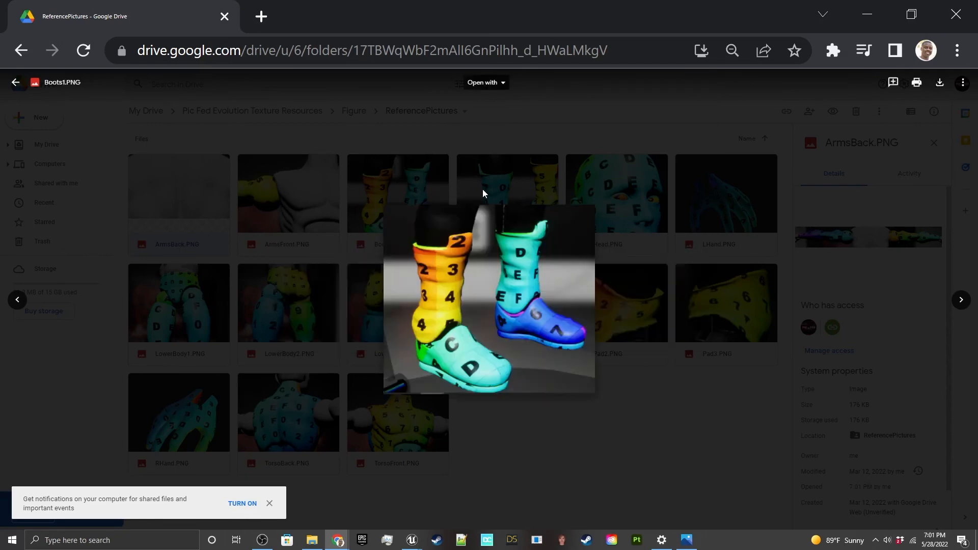
key(Right)
key(Right)
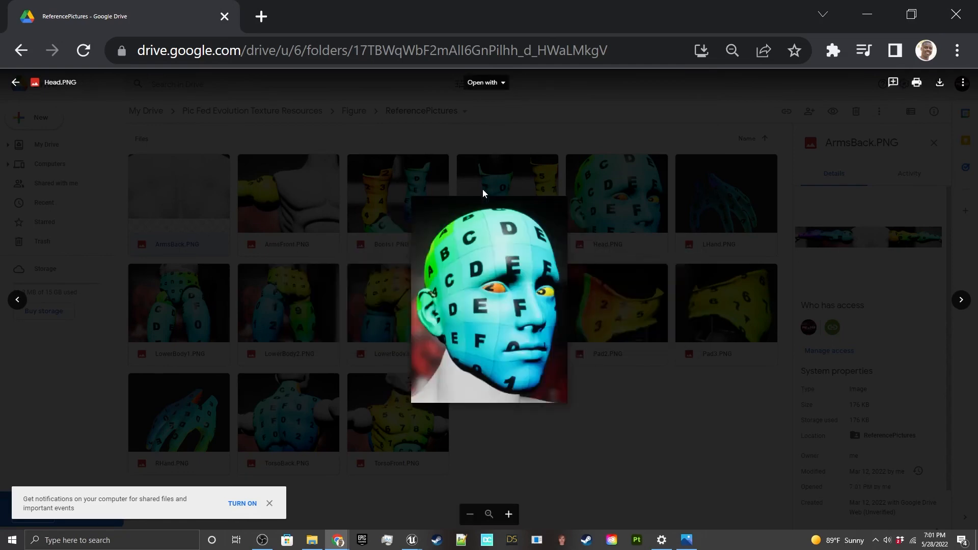
key(Right)
key(Right)
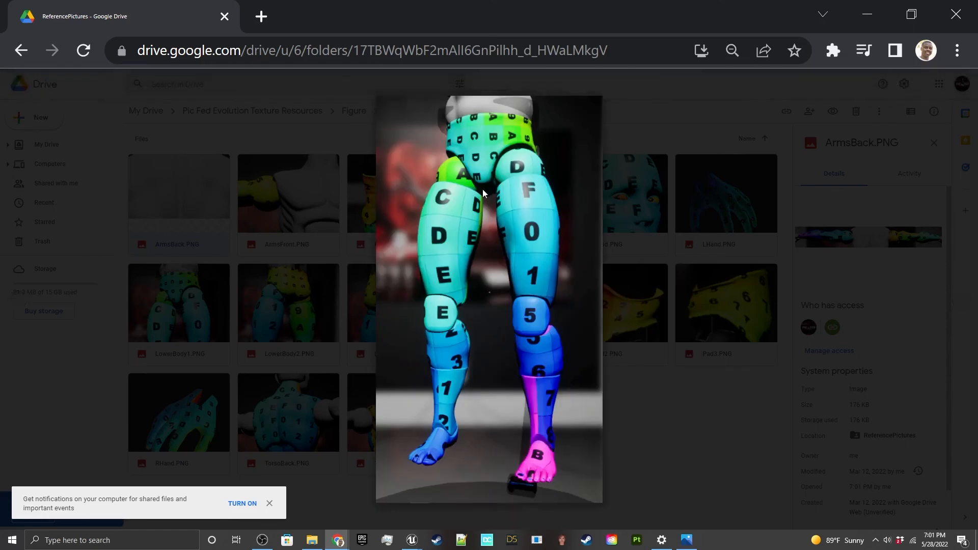
key(Right)
key(Left)
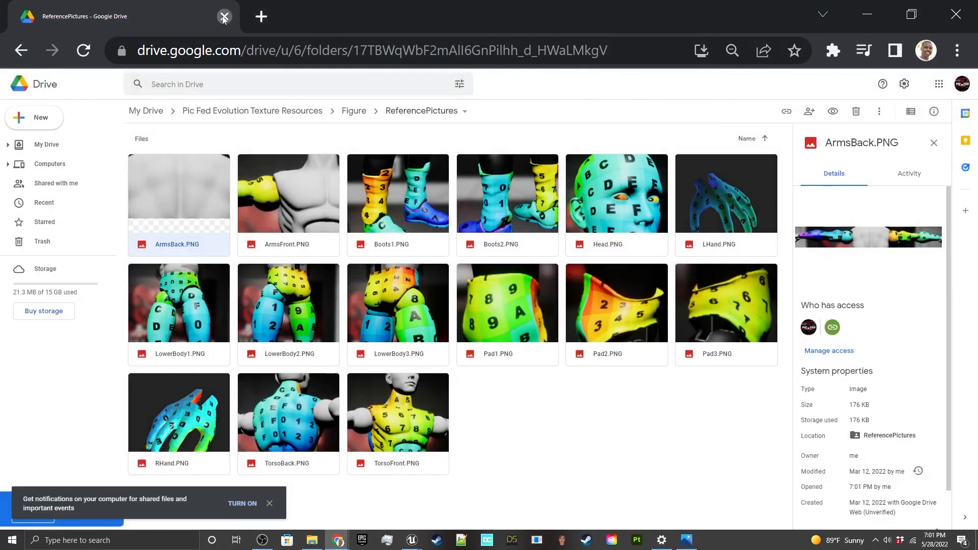
Step: Close the Google Drive page, return to Pic Fed Evolution, and open the list of scenes
click(224, 16)
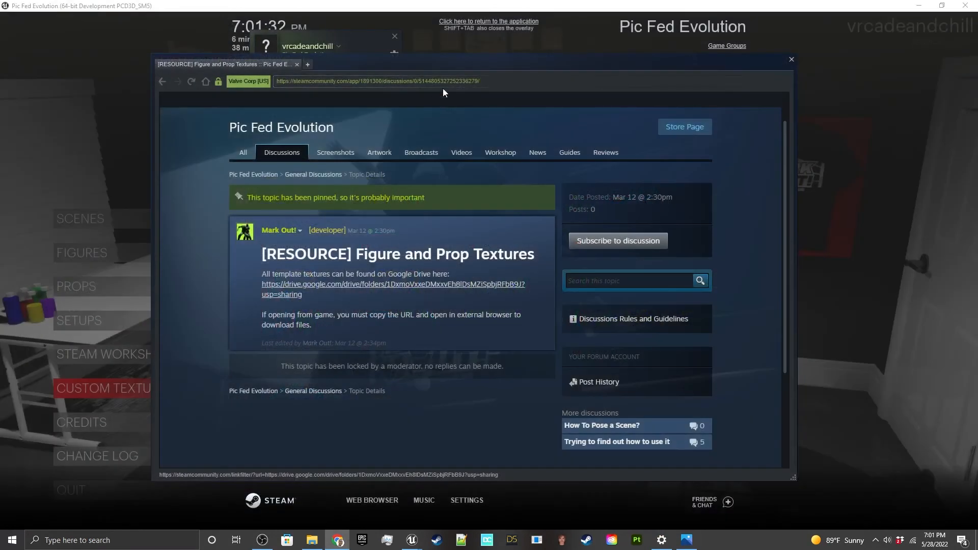
click(481, 25)
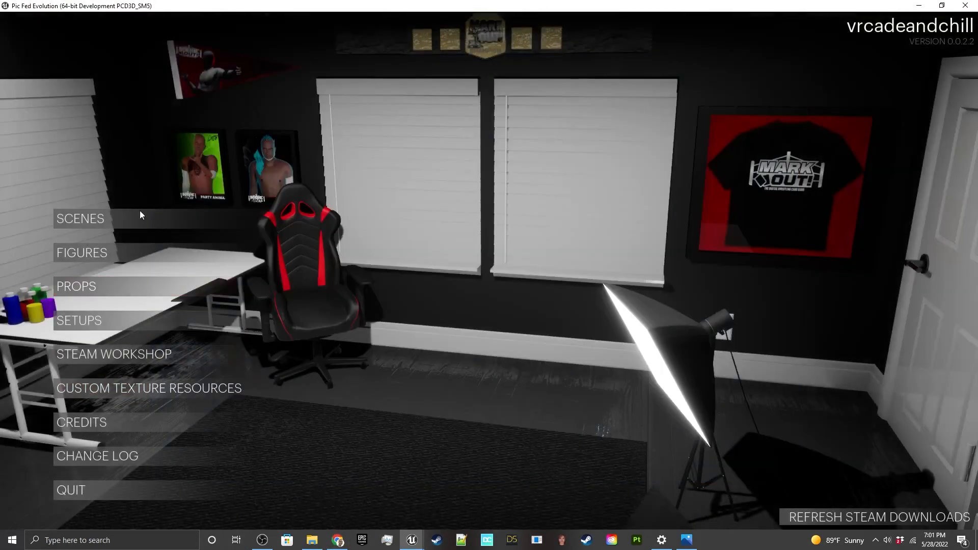
click(153, 222)
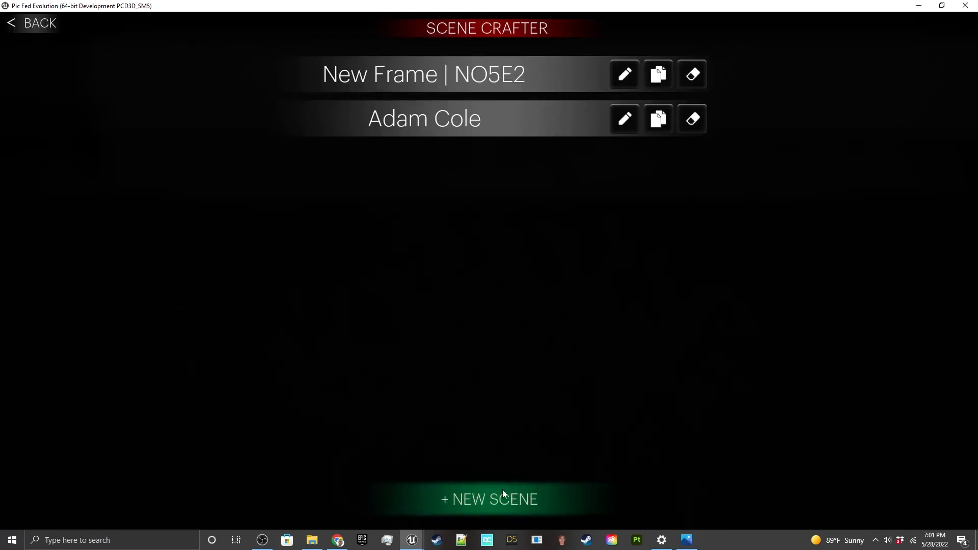
click(625, 117)
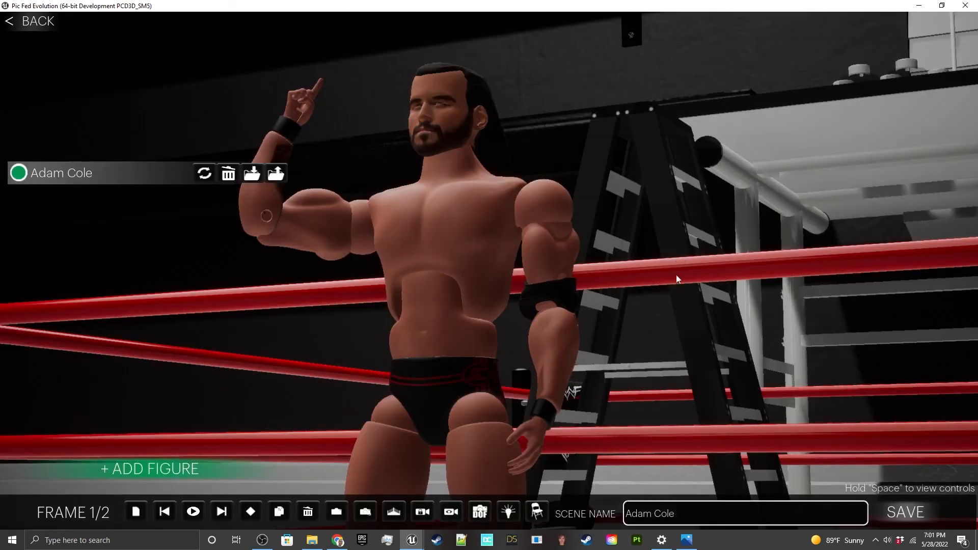
click(30, 22)
click(458, 295)
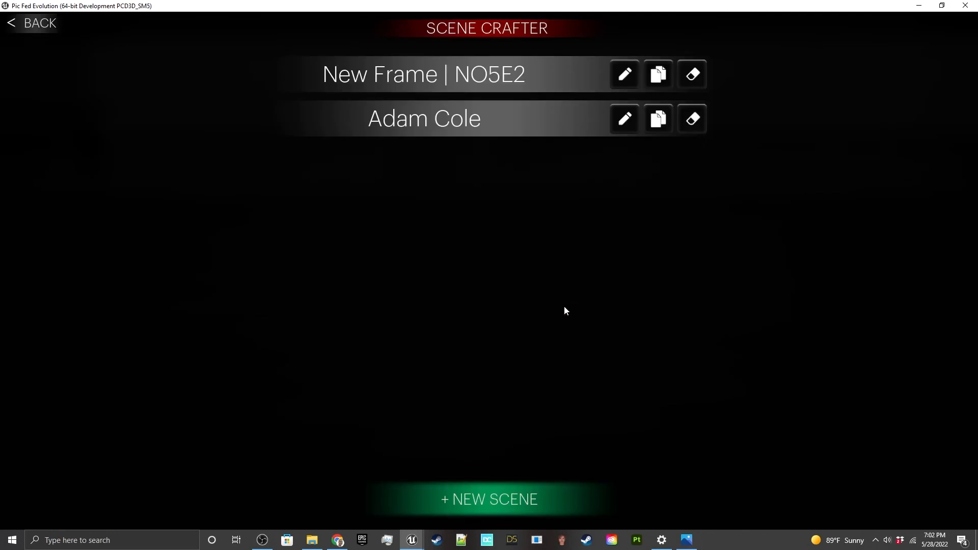
Step: Open the Adam Cole scene, step between its frames, and stop on frame 2
click(490, 505)
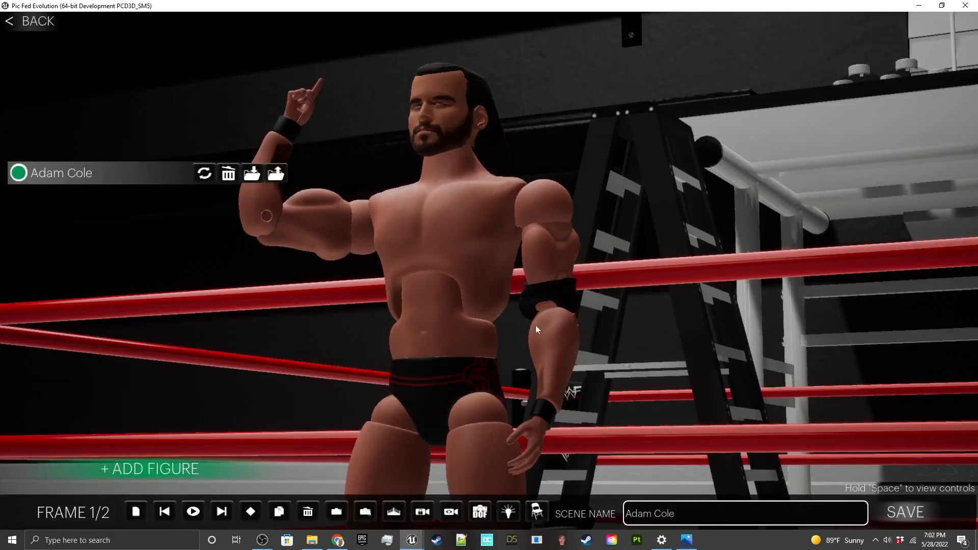
click(221, 511)
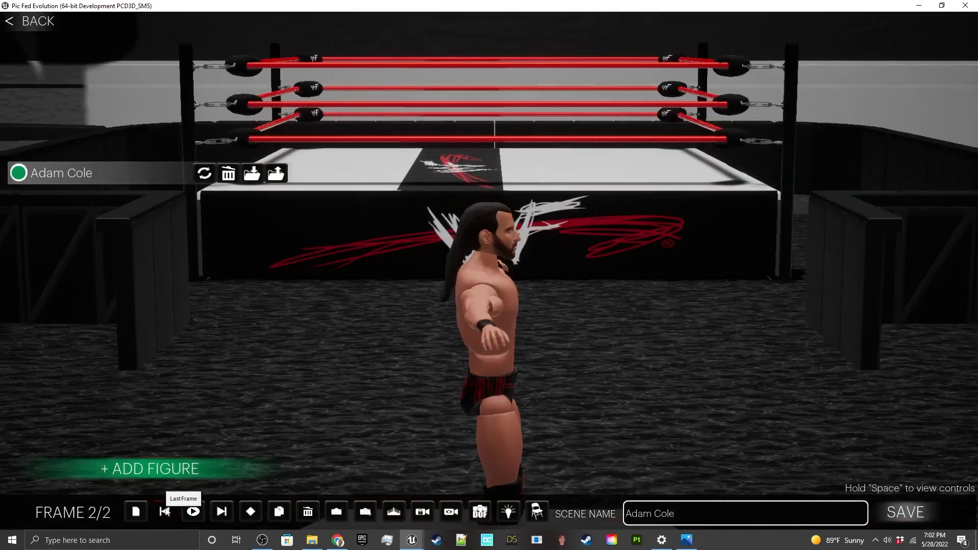
click(165, 511)
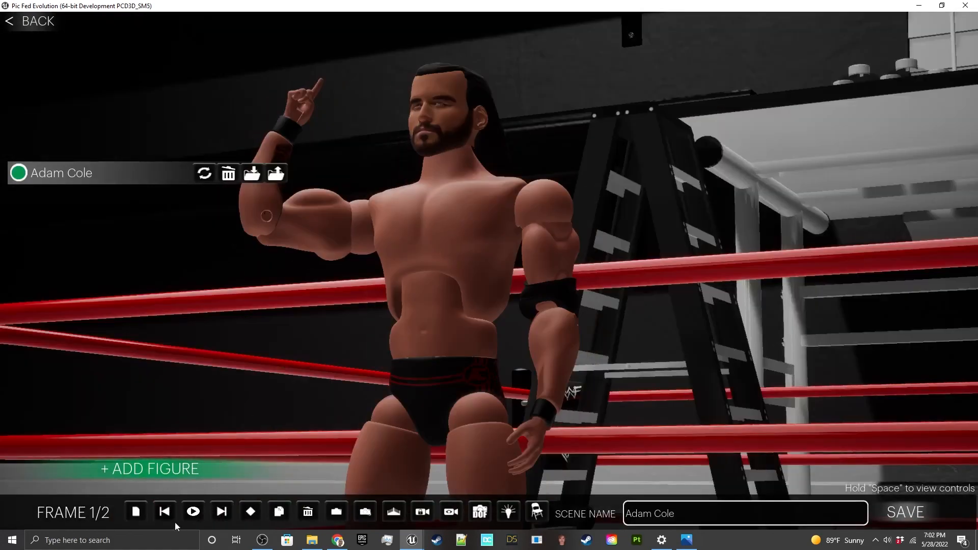
click(222, 511)
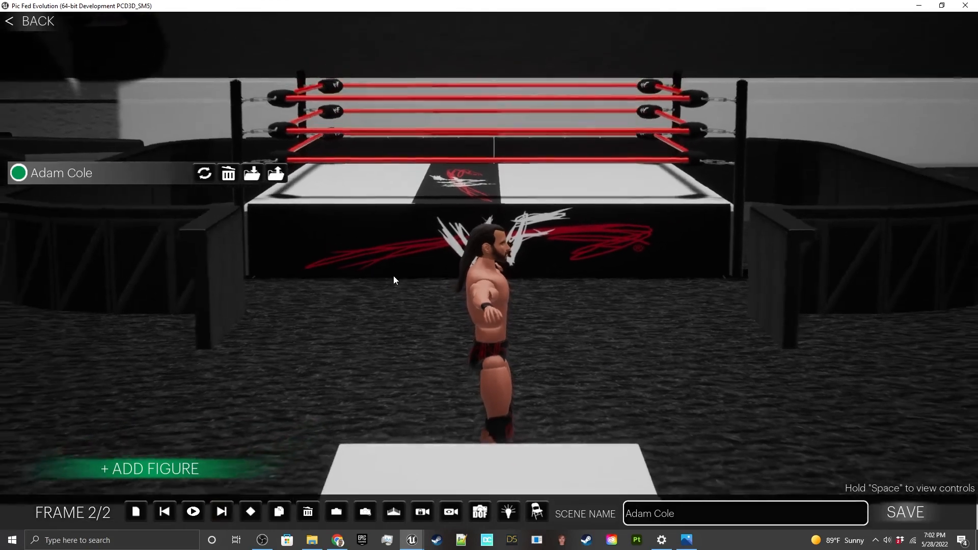
Step: Add the Lashley figure with Black gear to the scene and make it visible in frame 2
click(138, 470)
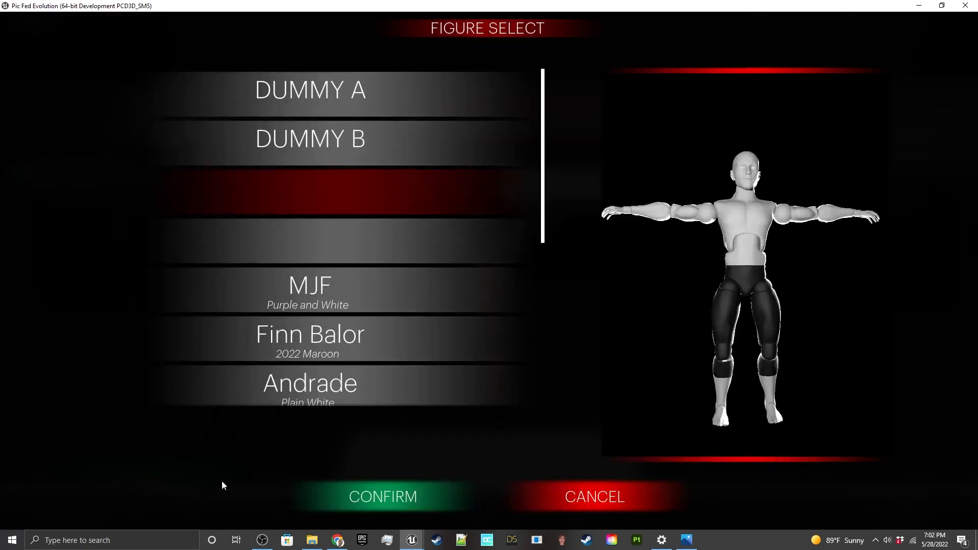
scroll(329, 306, down, 6)
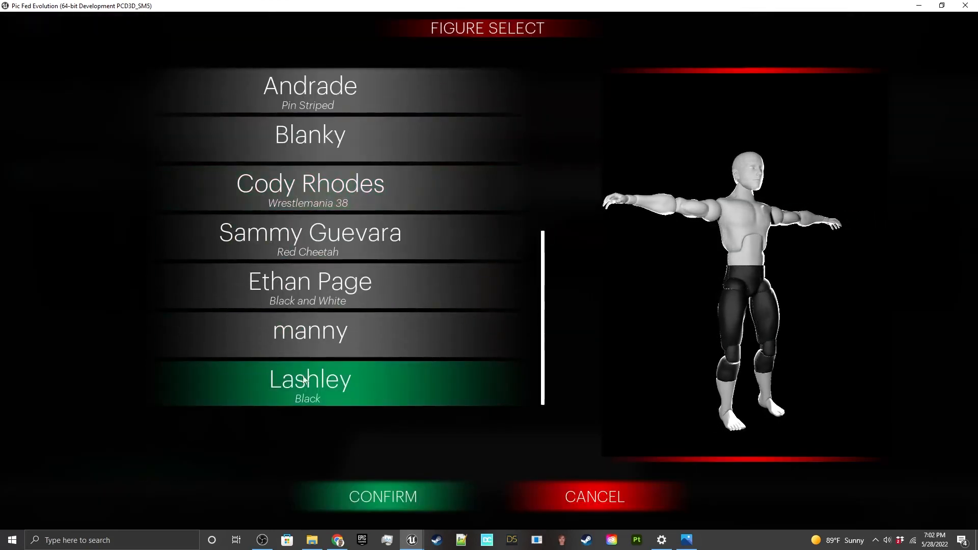
click(303, 381)
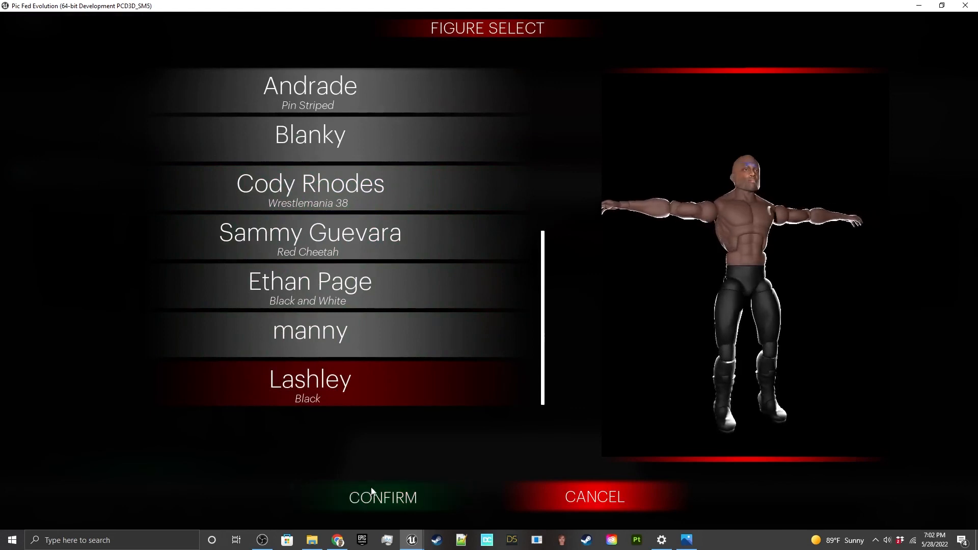
click(372, 491)
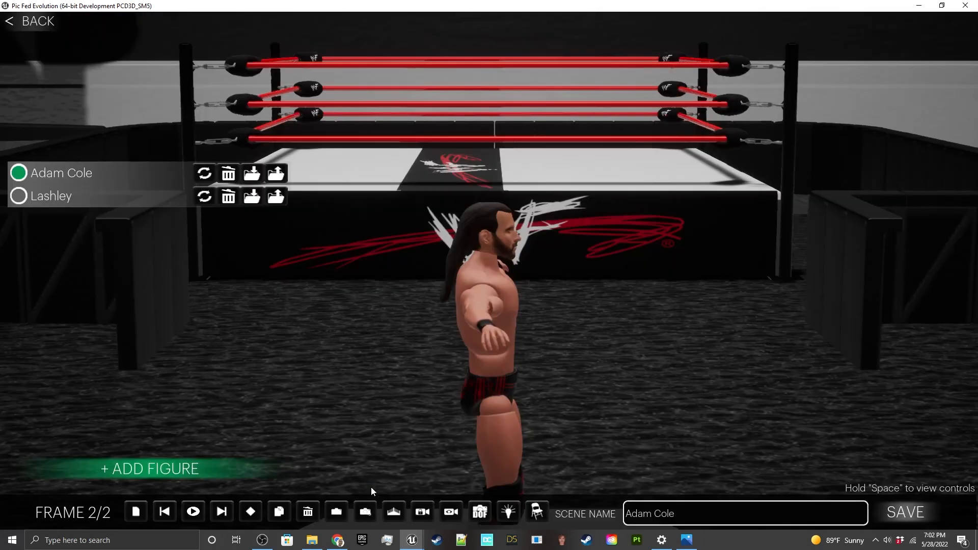
click(20, 197)
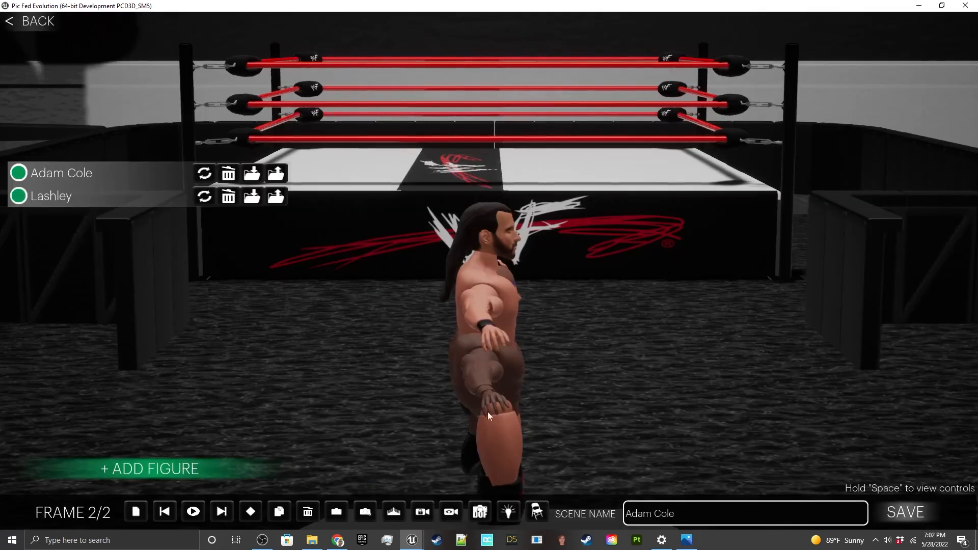
Step: Move the Lashley figure out of the Adam Cole figure so that it stands in front of him beside the ramp
click(487, 412)
right_drag(530, 332, 530, 332)
key(w)
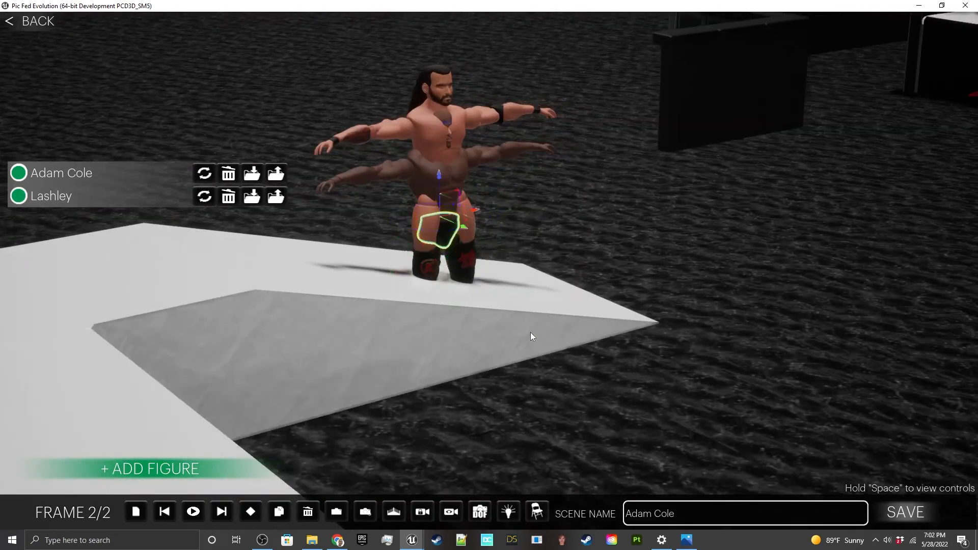
drag(461, 228, 551, 188)
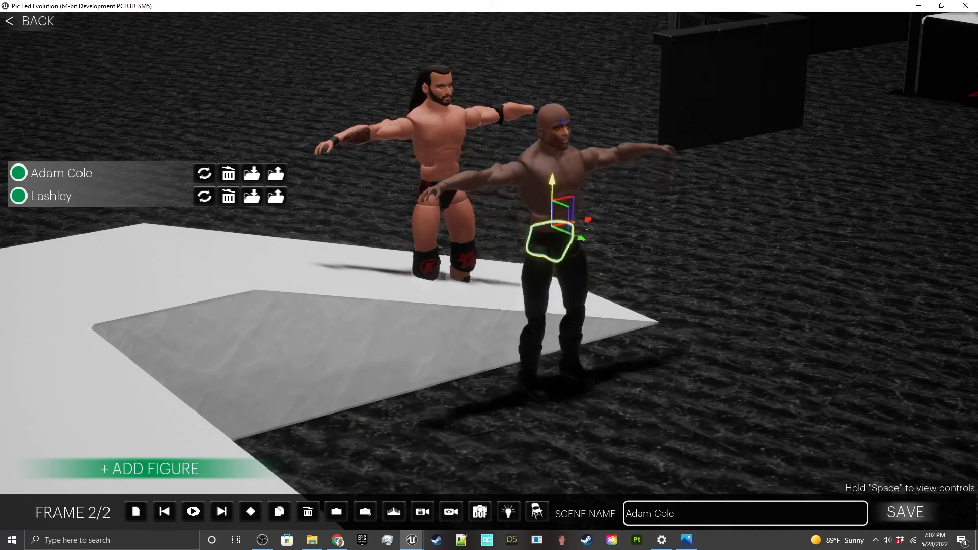
click(704, 234)
right_drag(704, 235, 689, 236)
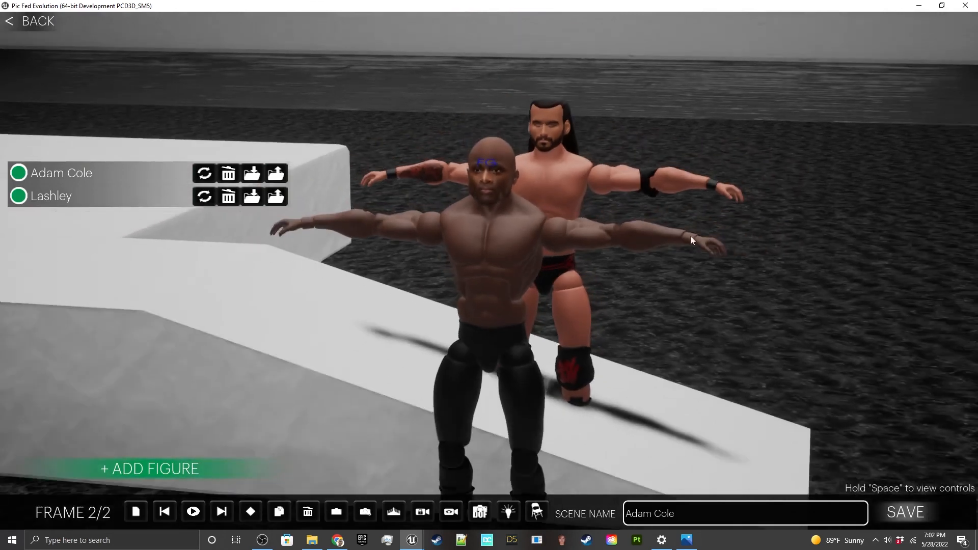
Step: Lower both of Lashley's arms from the T-pose to his sides by rotating the shoulders, and adjust the twist of his upper arm
click(582, 237)
drag(493, 281, 414, 200)
click(432, 229)
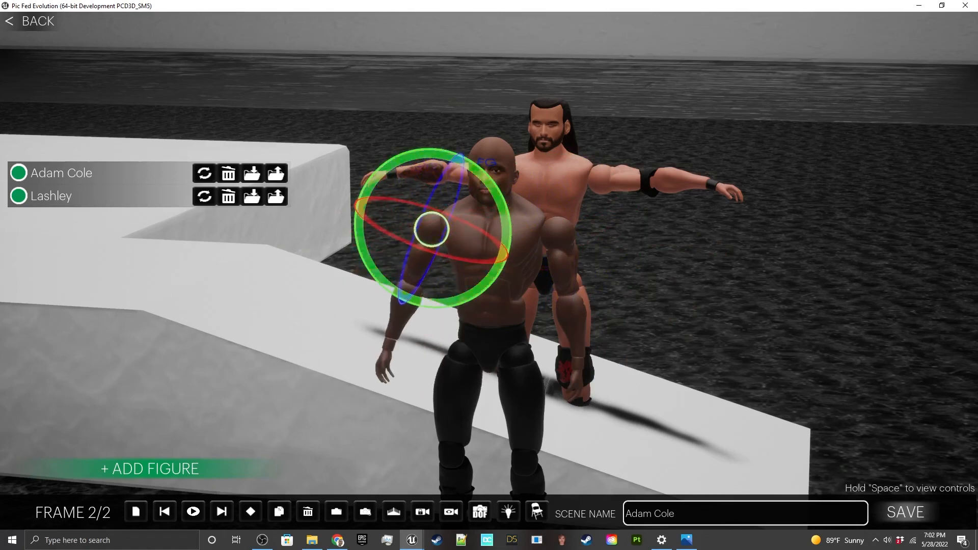
click(536, 226)
key(w)
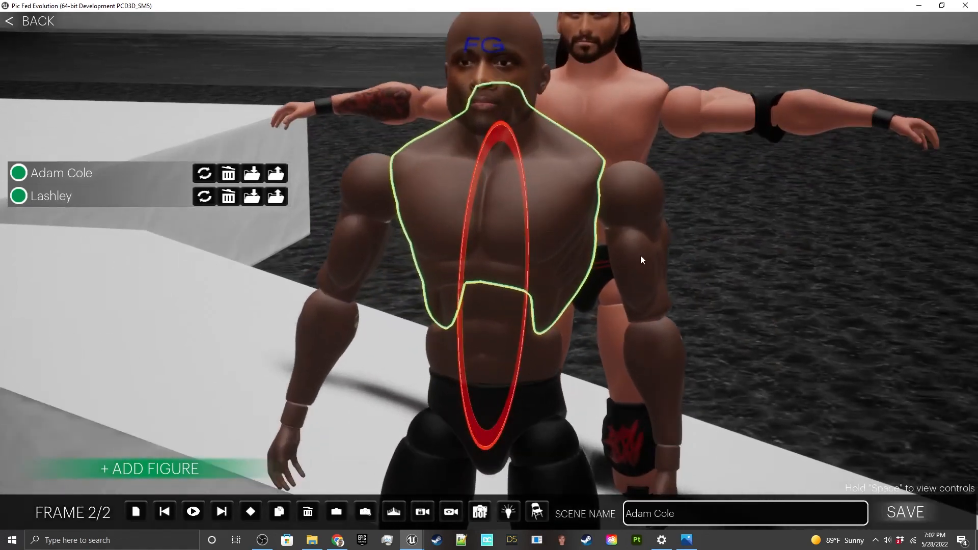
click(640, 255)
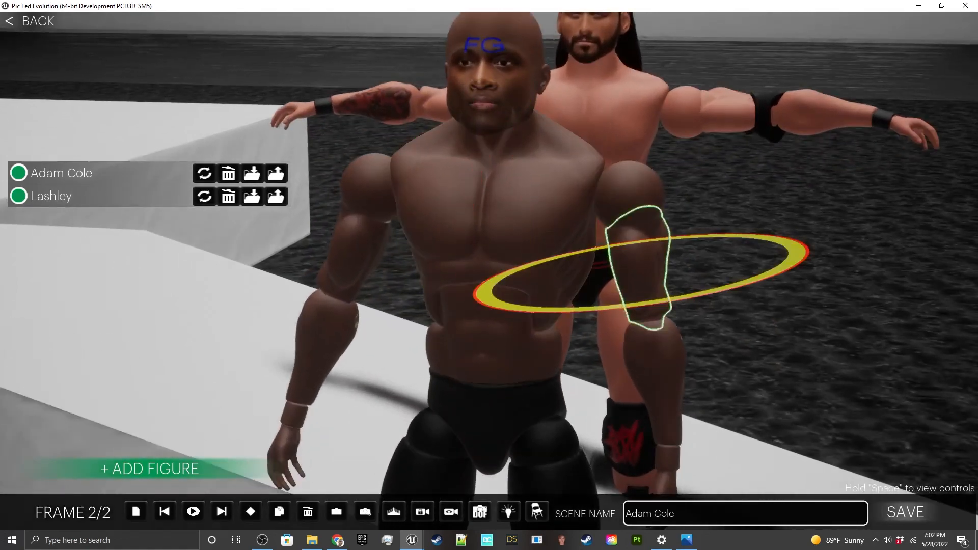
Step: Examine the posed Lashley figure in front of Adam Cole, from his face down to his boots and from farther back
click(785, 193)
right_drag(785, 194, 786, 153)
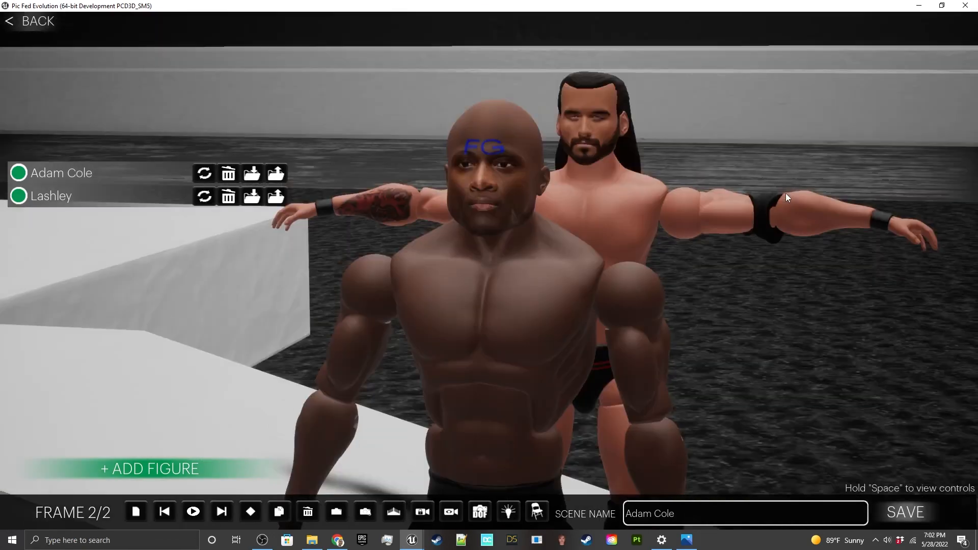
key(w)
key(s)
right_drag(785, 194, 785, 244)
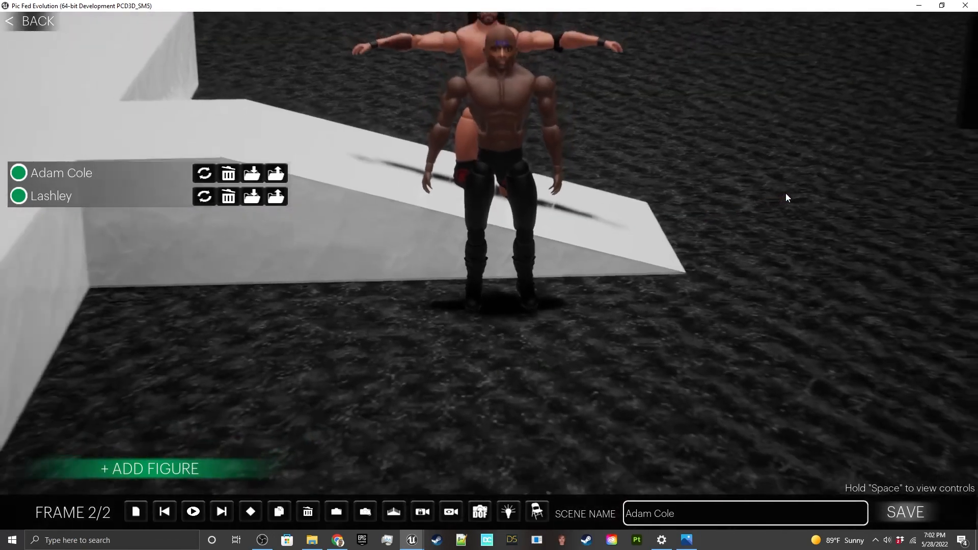
right_drag(786, 194, 786, 147)
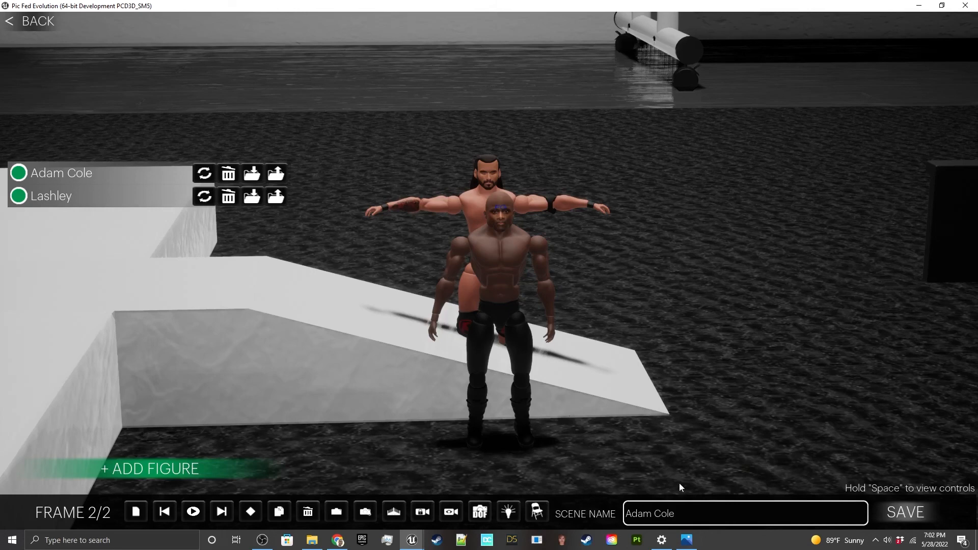
click(261, 540)
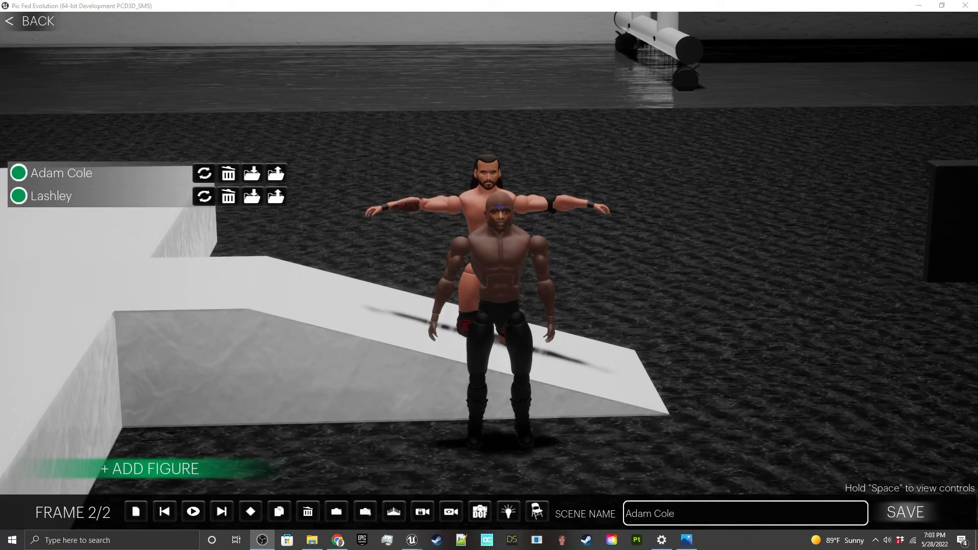